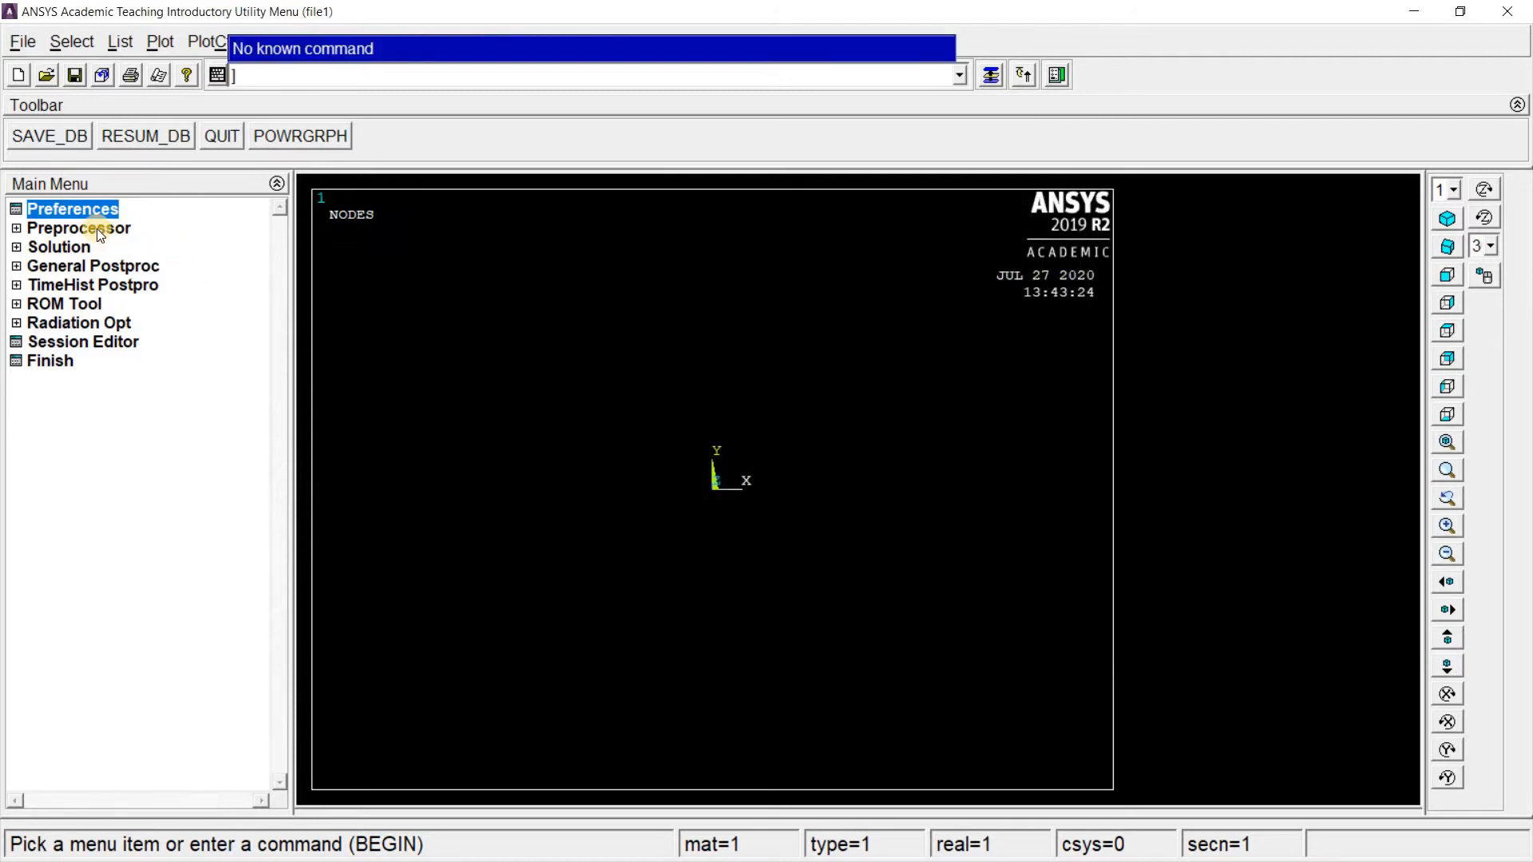
# - Define element type 1 as the structural Solid 8 node 183 element
pyautogui.click(101, 230)
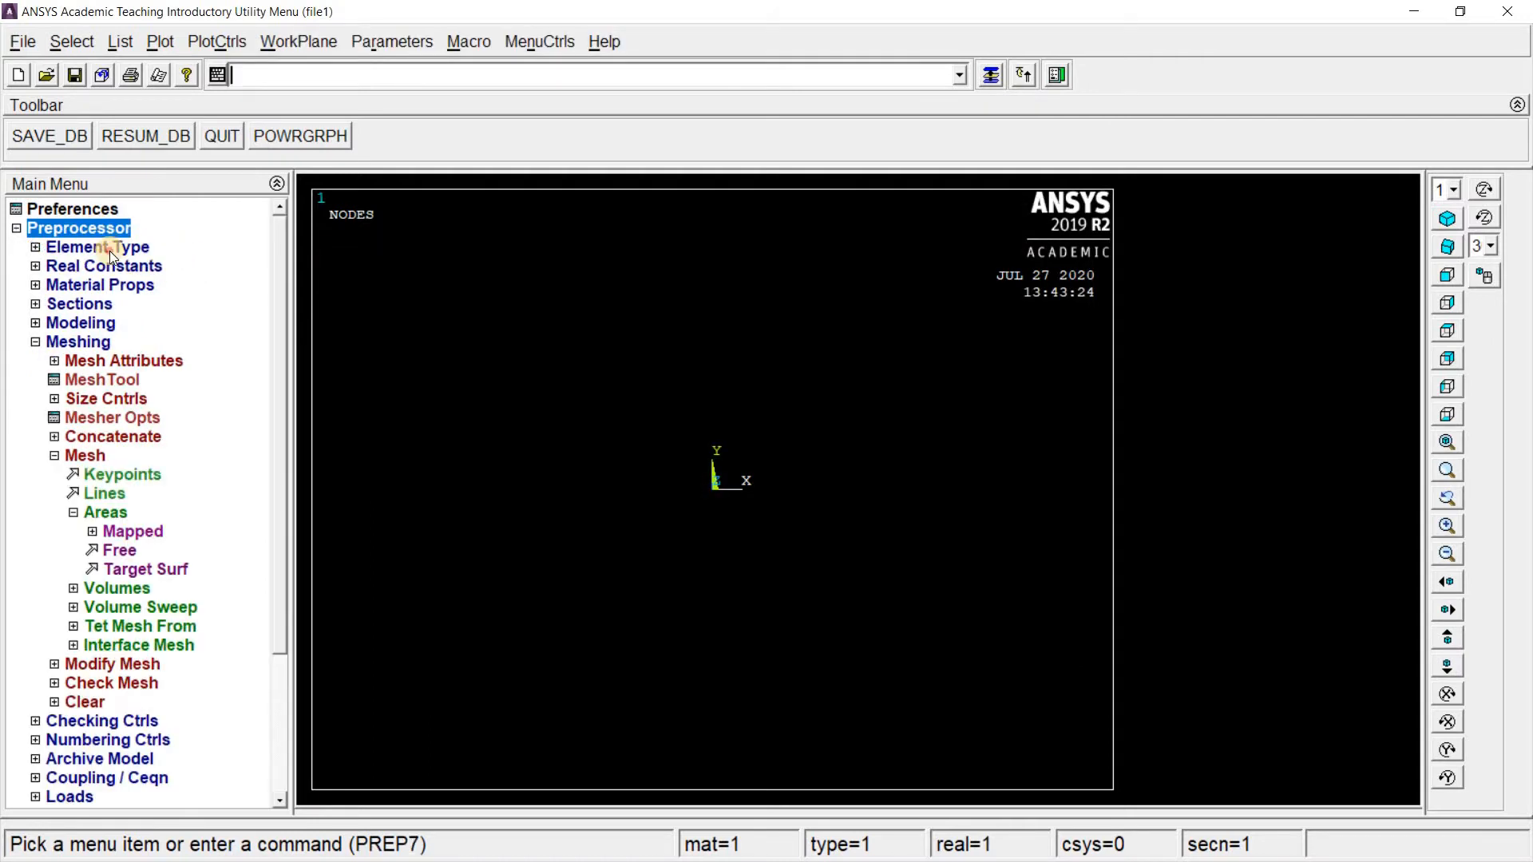
pyautogui.click(122, 251)
pyautogui.click(147, 267)
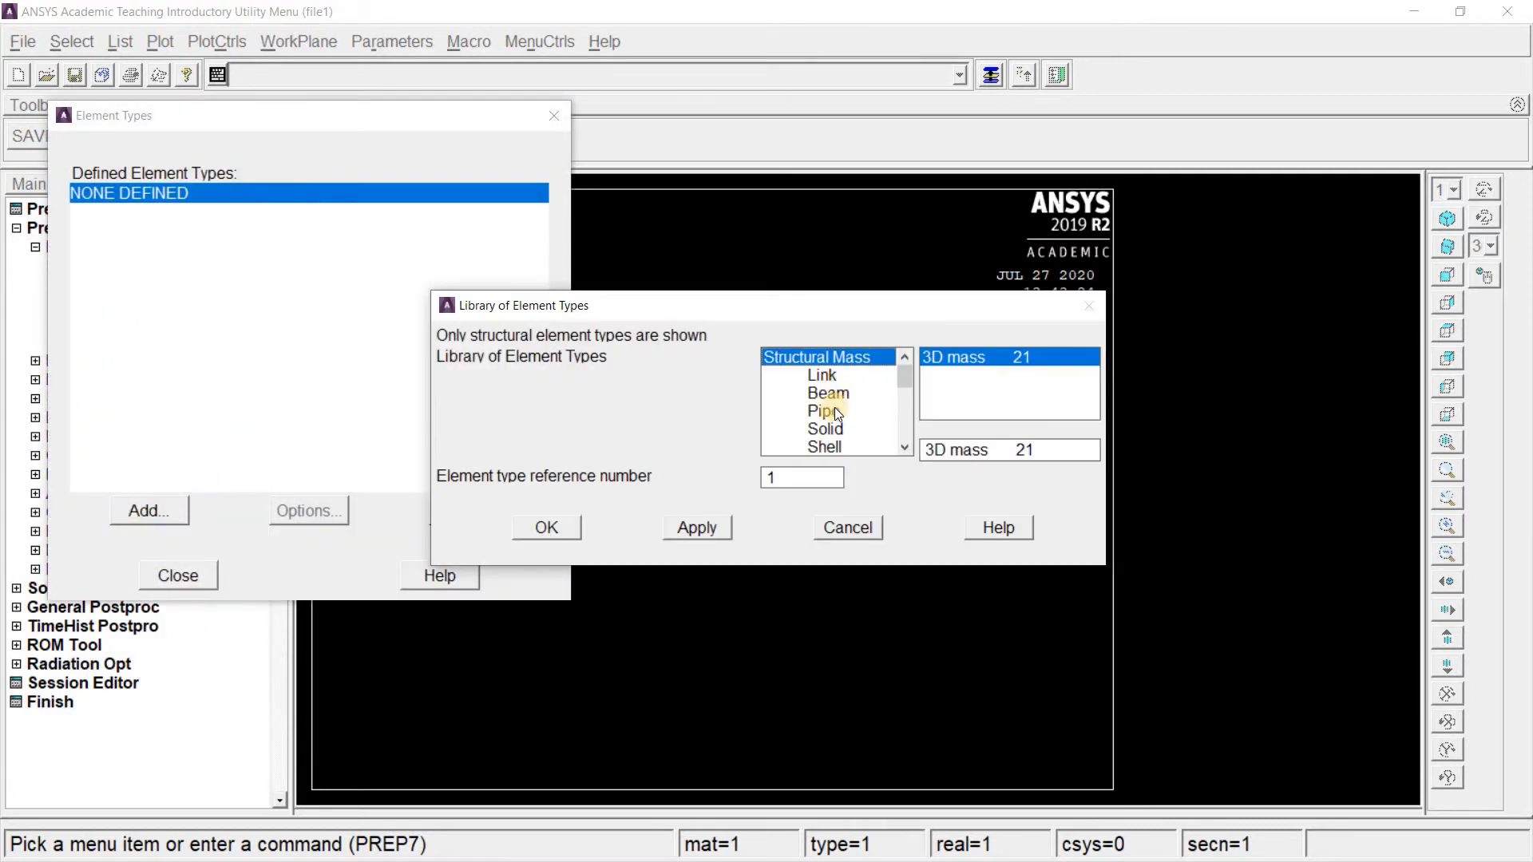
pyautogui.click(831, 428)
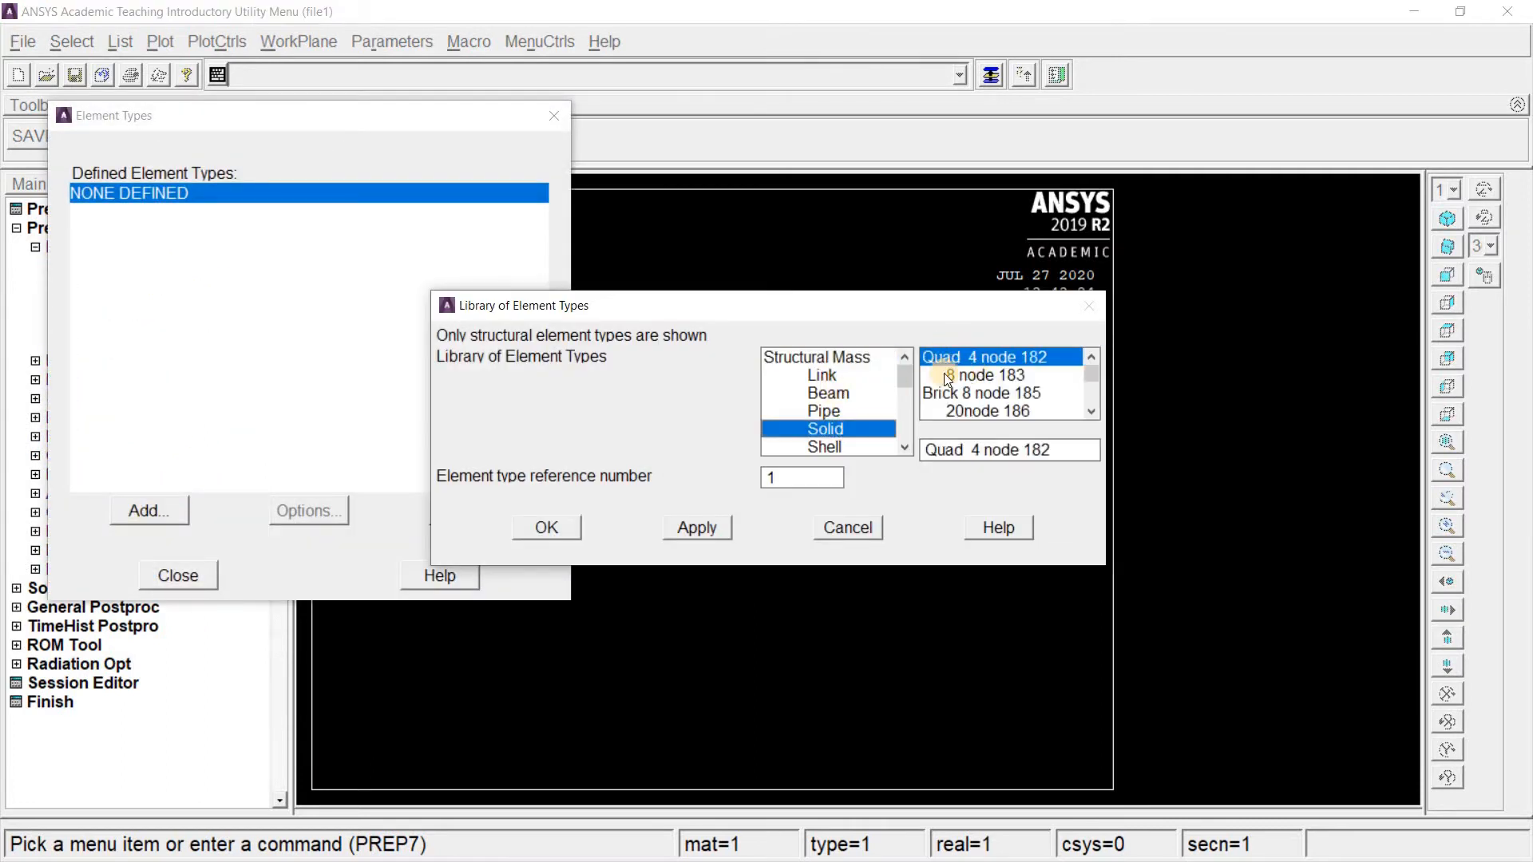
pyautogui.click(949, 377)
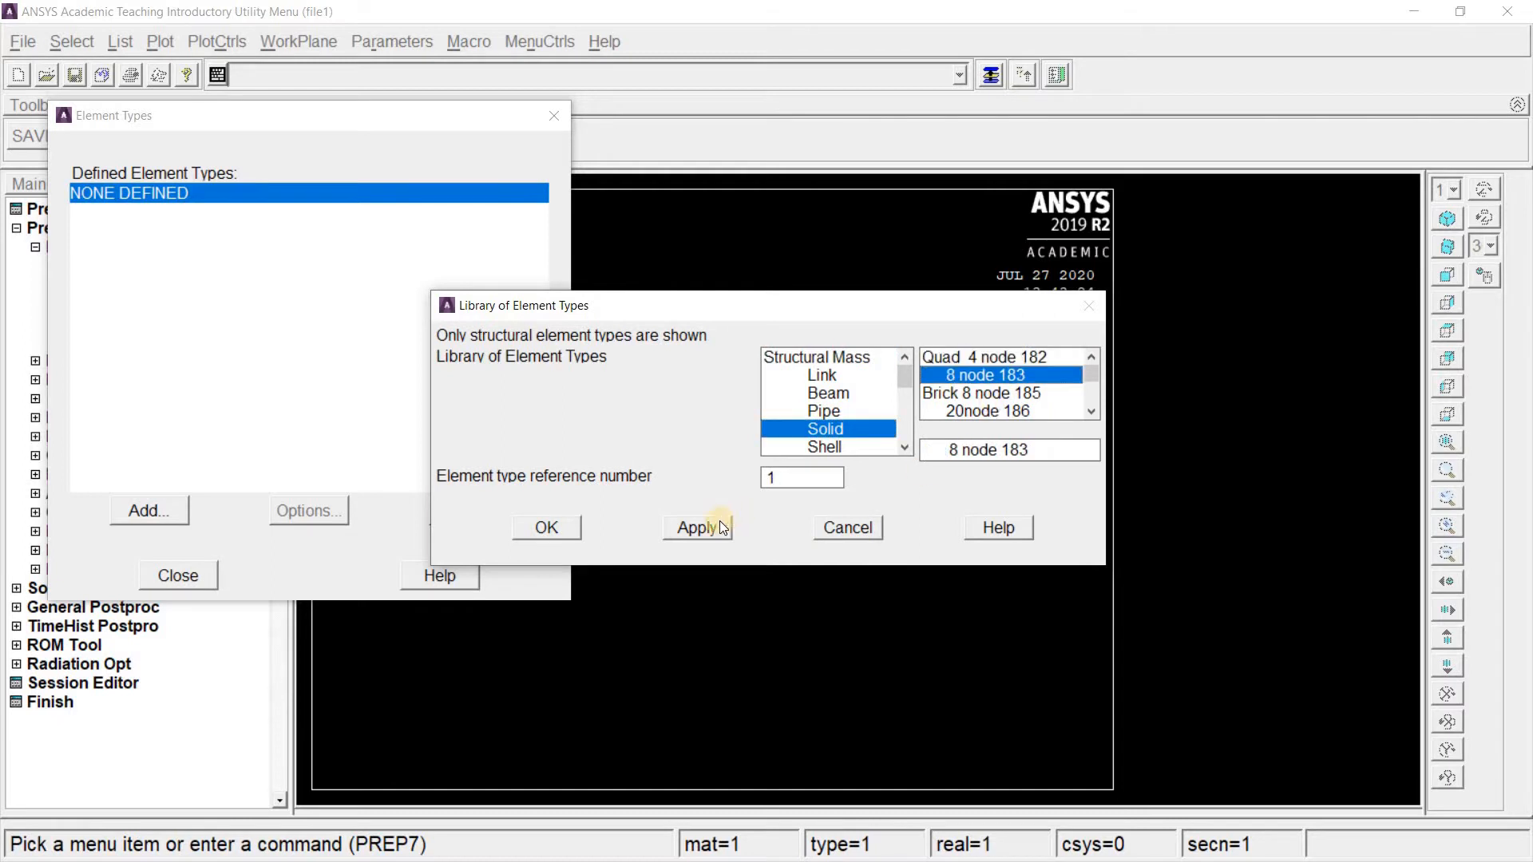
pyautogui.click(500, 527)
# - Set the PLANE183 element options to Triangle shape and Axisymmetric behavior, and finish the element type definition
pyautogui.click(344, 515)
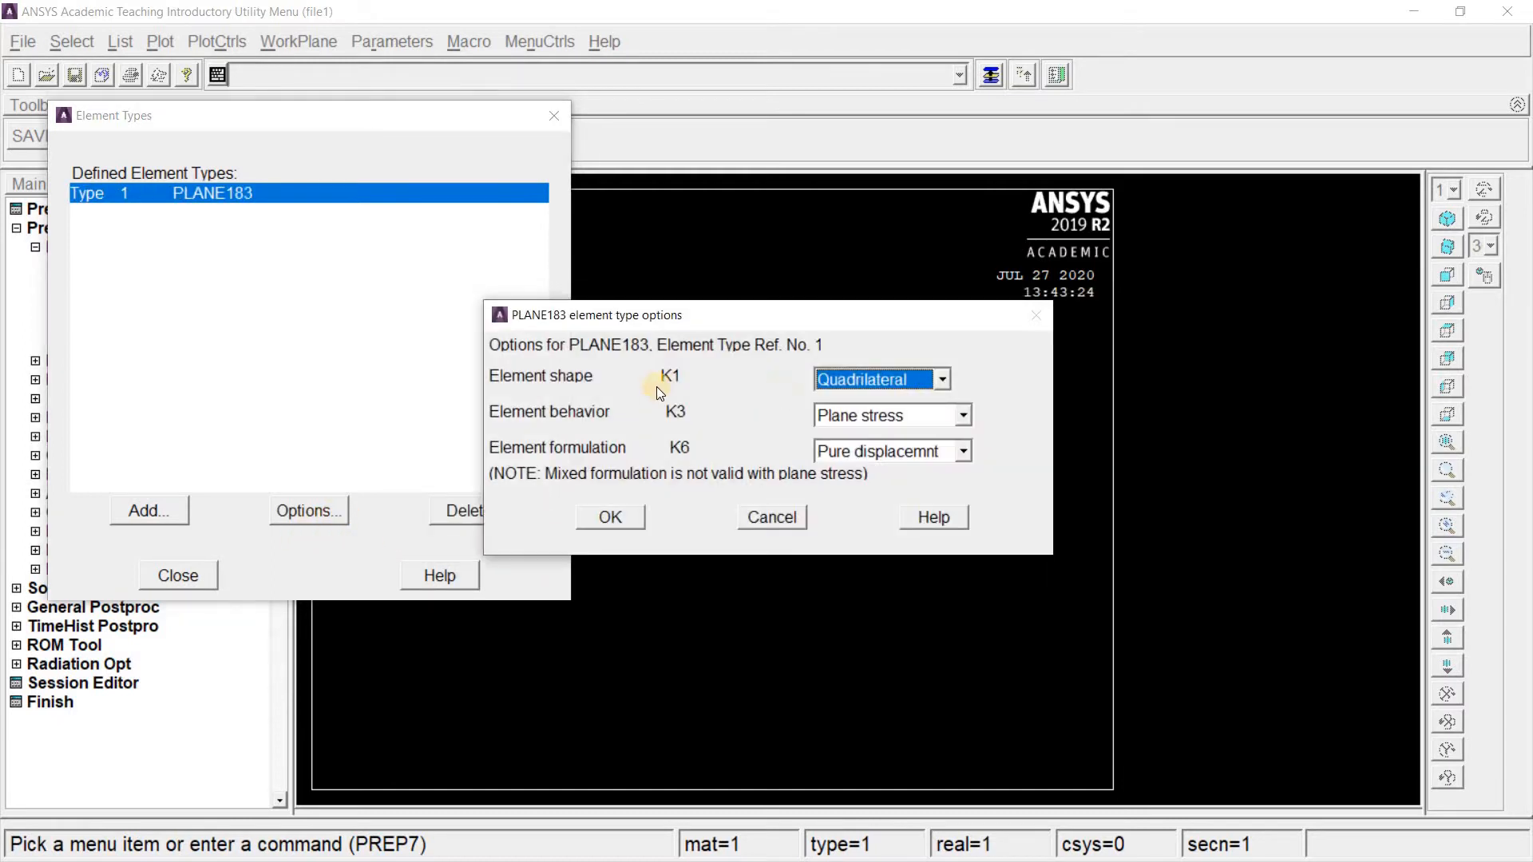
pyautogui.click(940, 380)
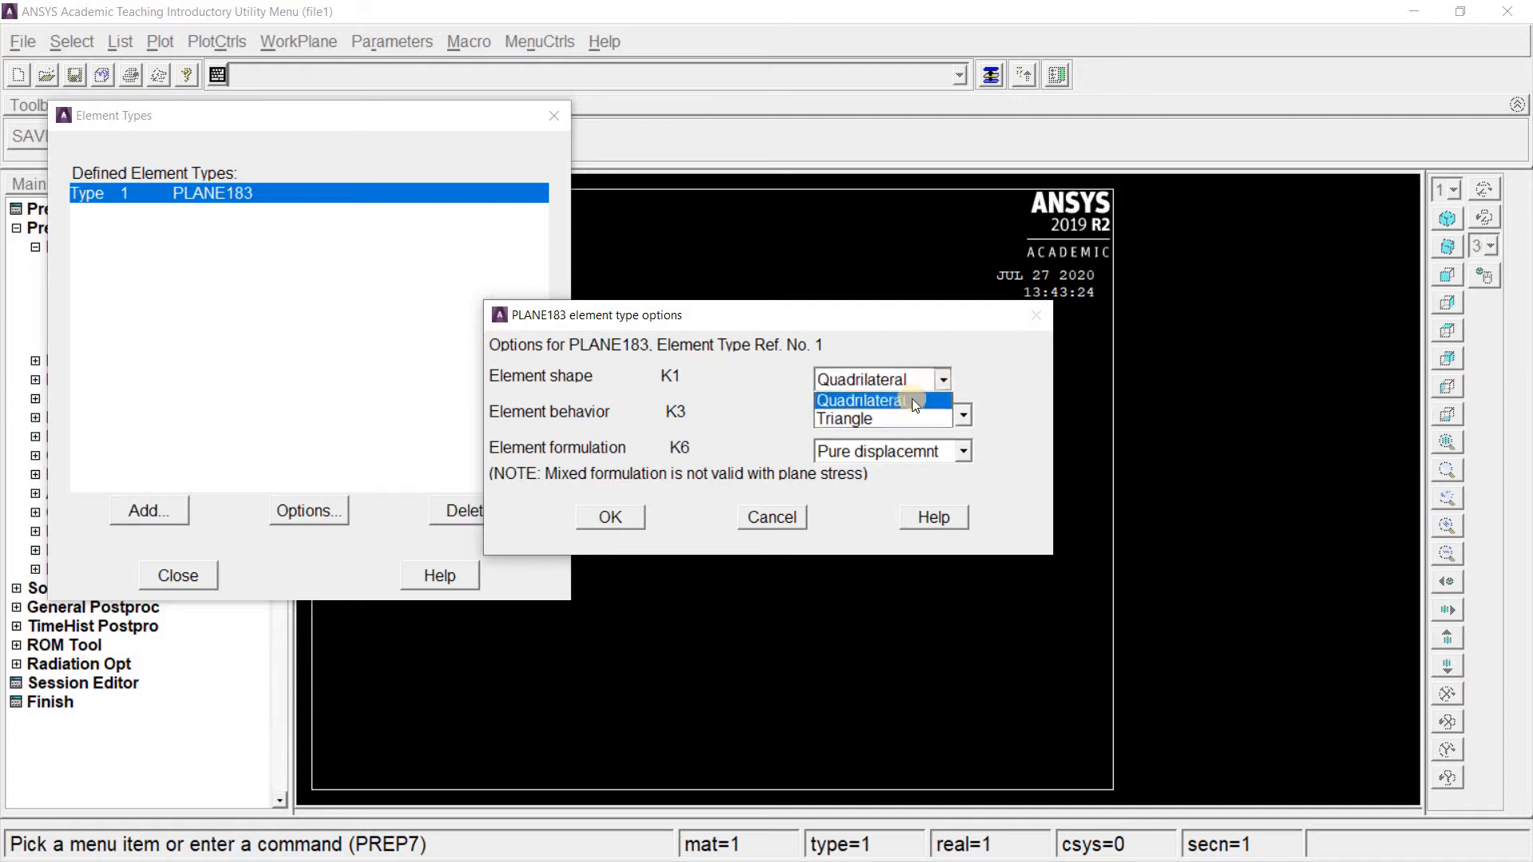
pyautogui.click(901, 420)
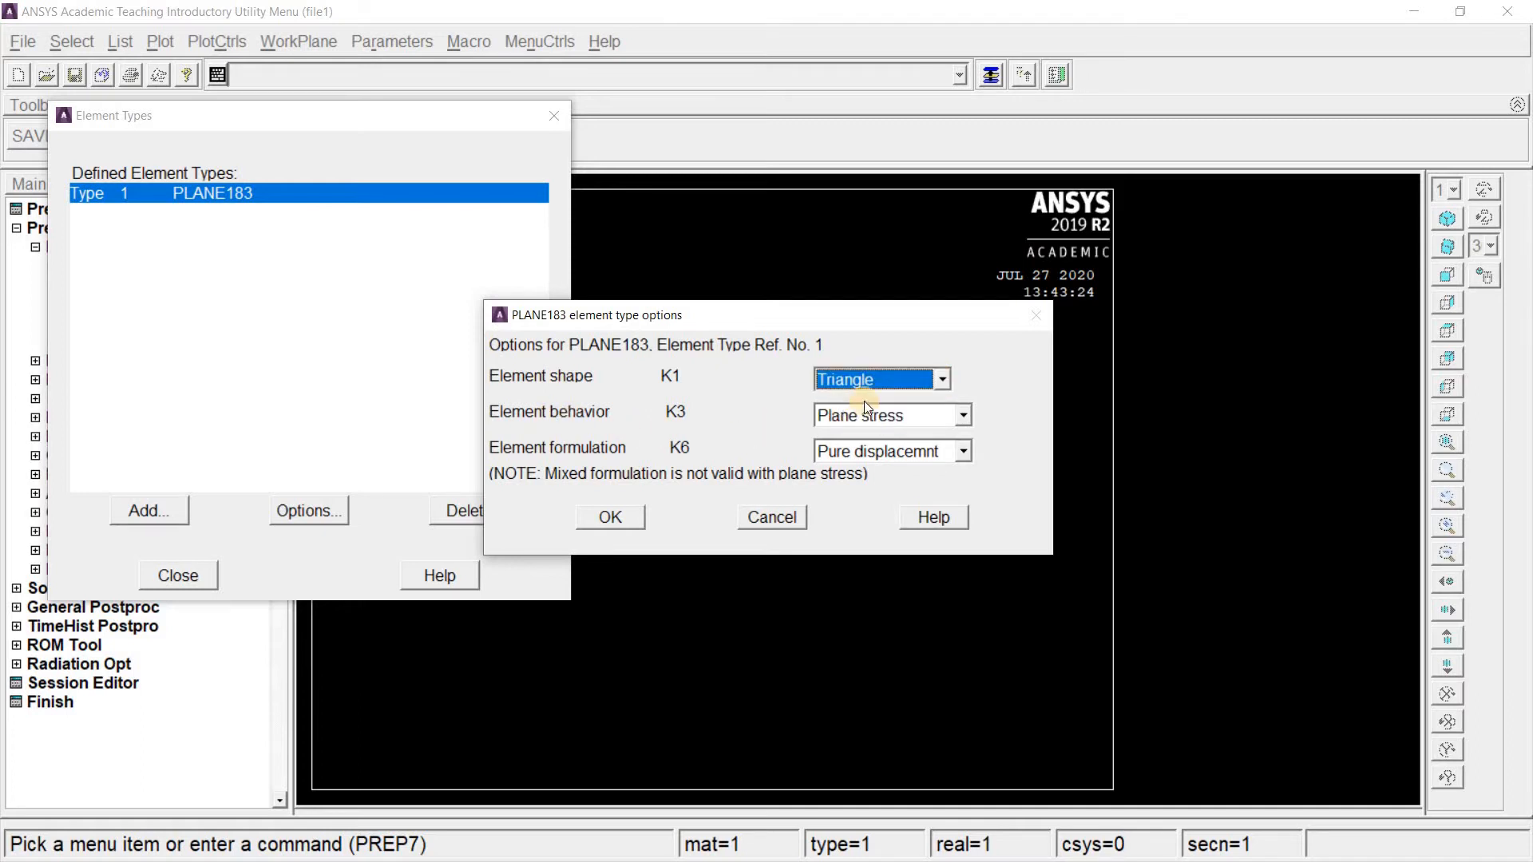
pyautogui.click(893, 413)
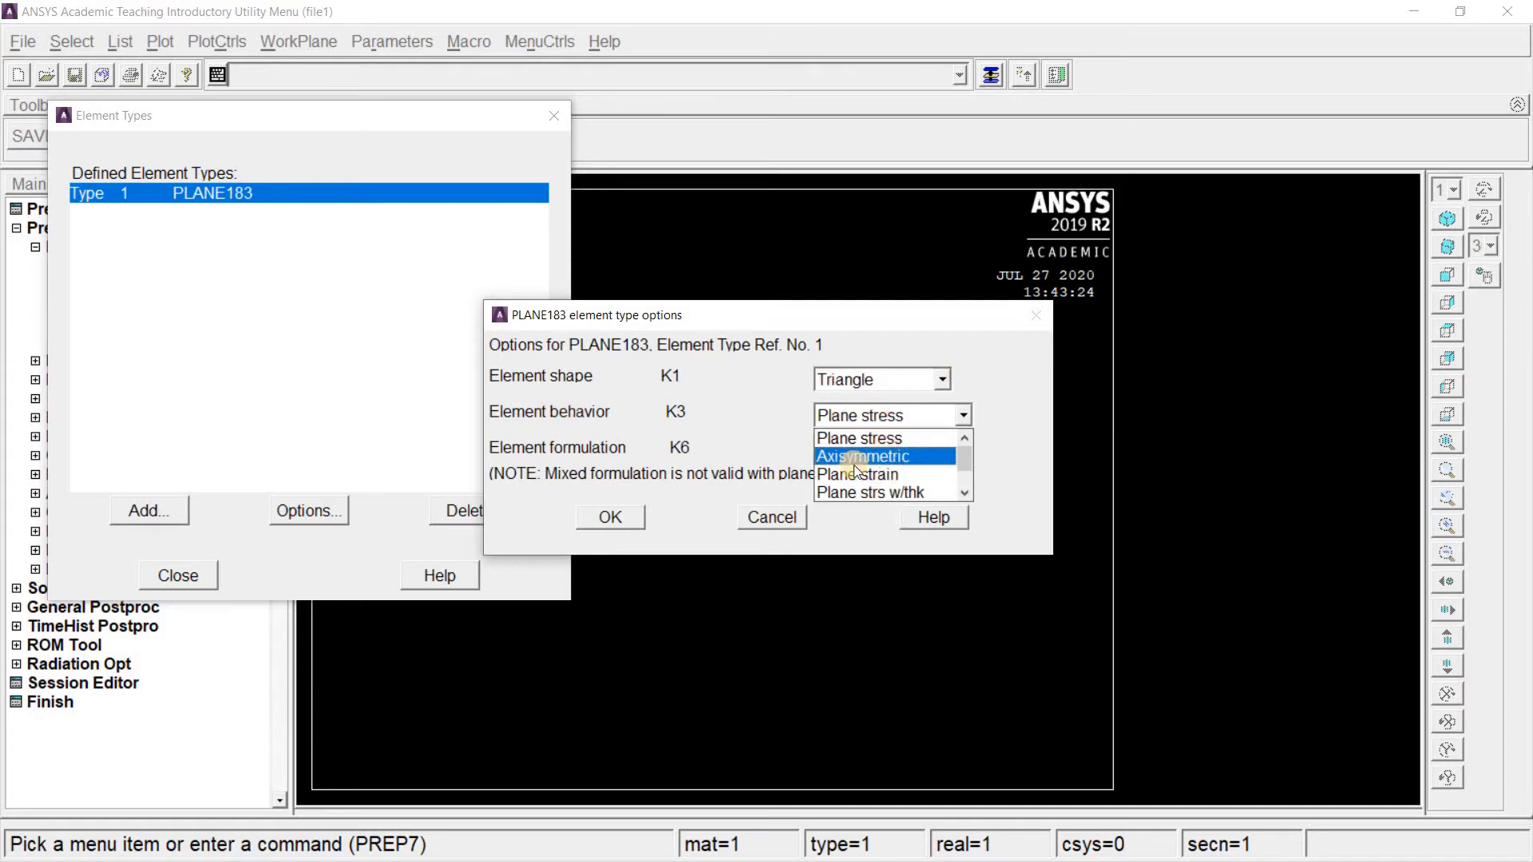
pyautogui.click(885, 451)
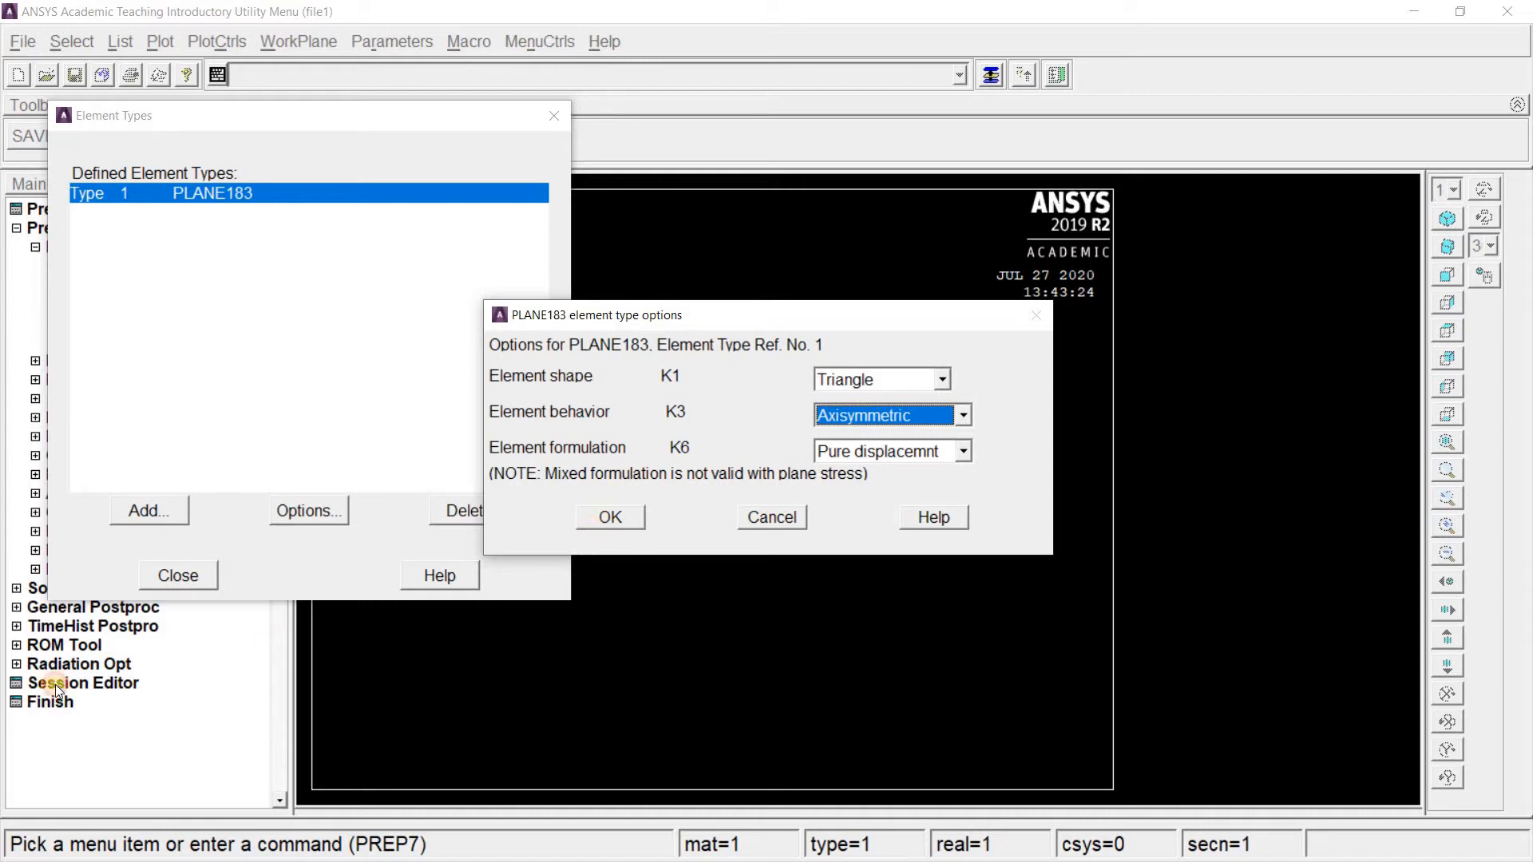
pyautogui.click(600, 520)
pyautogui.click(151, 576)
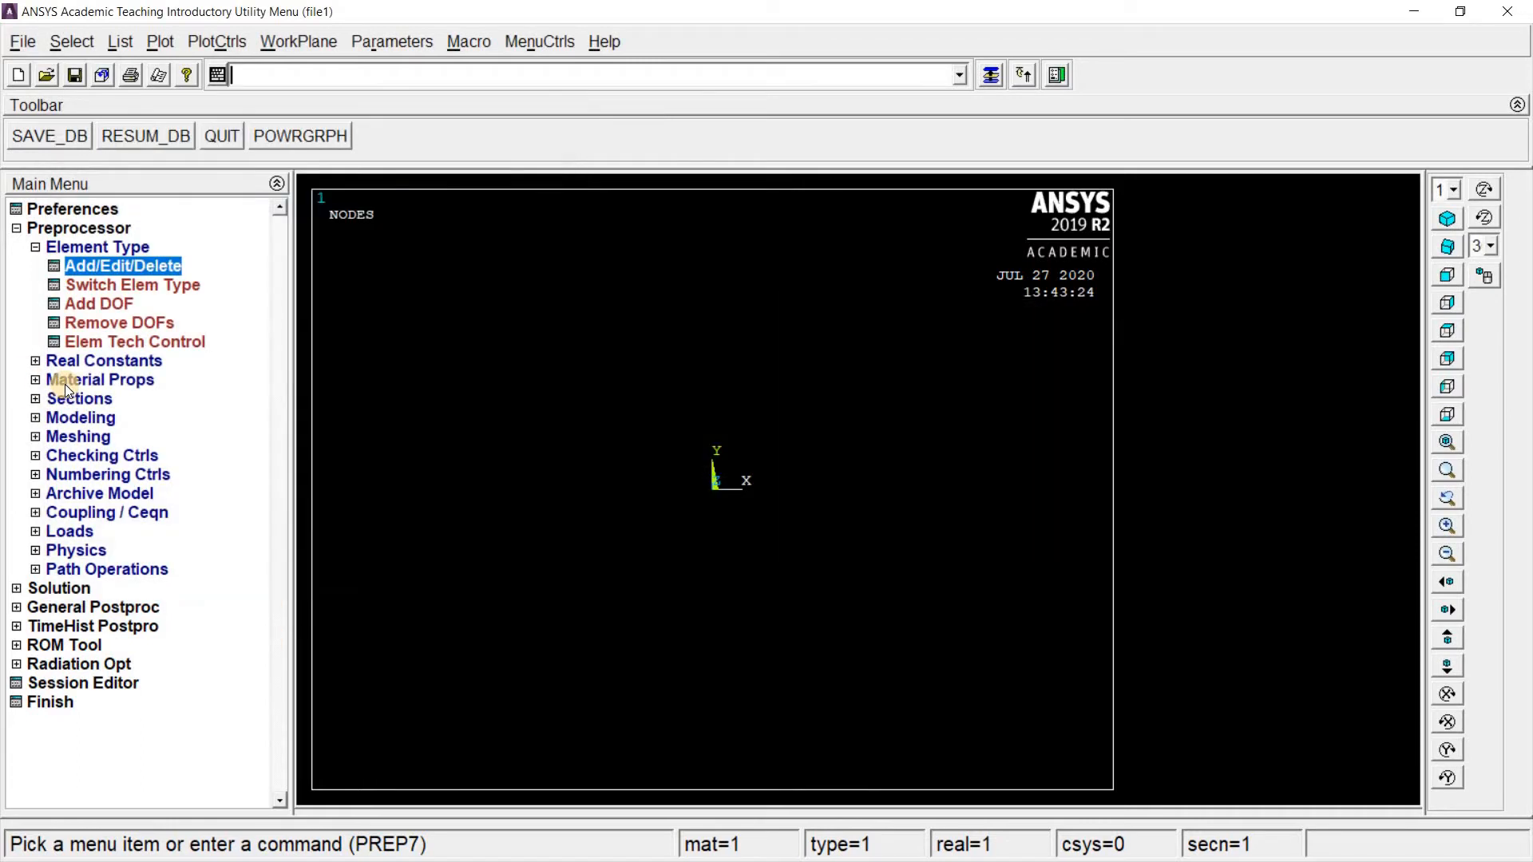
# - Define a structural linear elastic isotropic material for material model 1 with EX 2e5 and PRXY 0.3
pyautogui.click(65, 384)
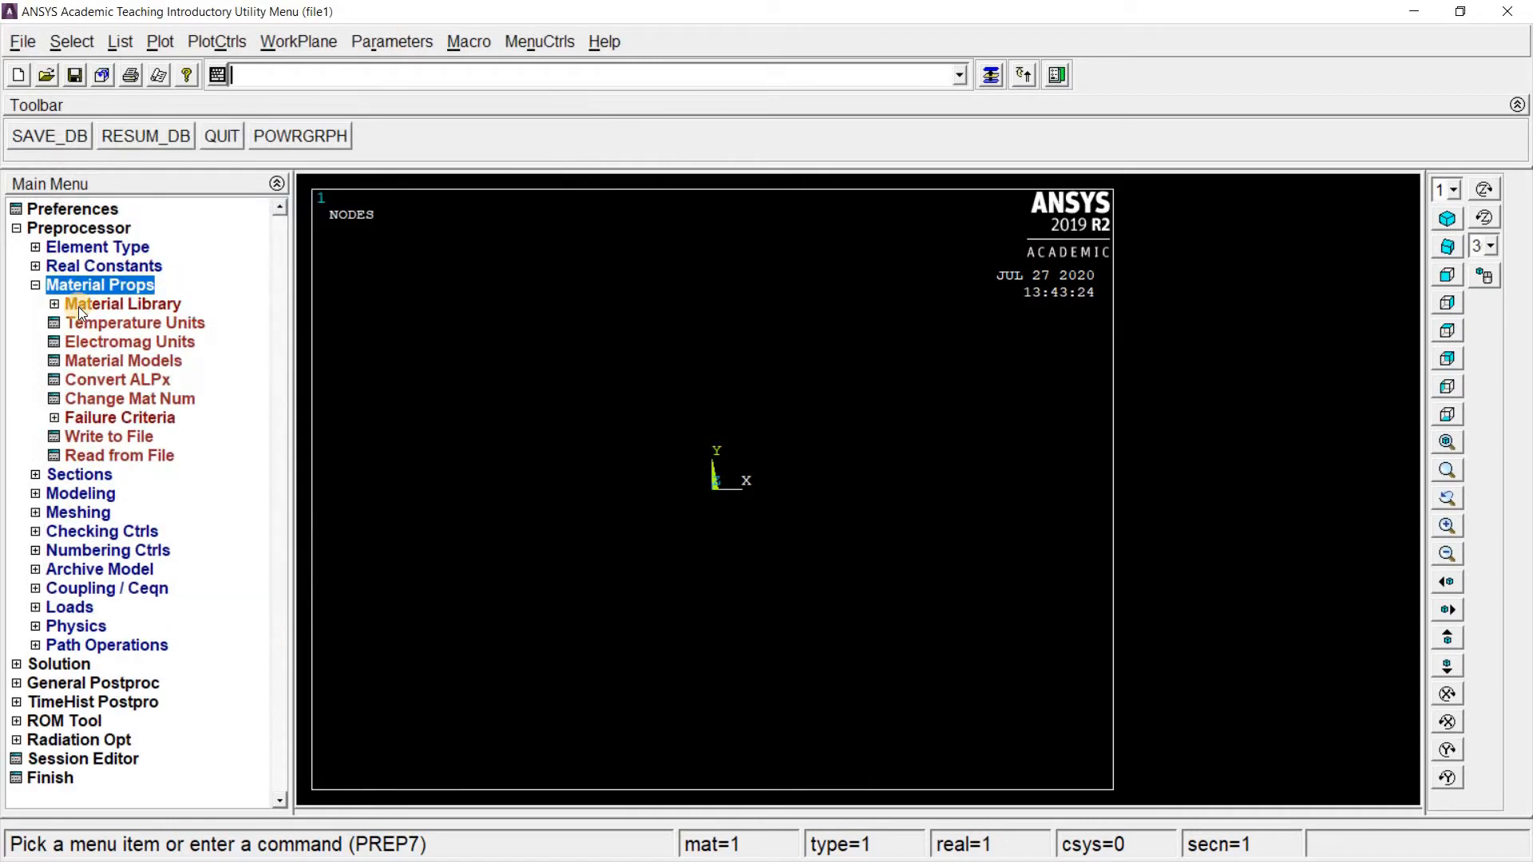
pyautogui.click(128, 361)
pyautogui.doubleClick(806, 361)
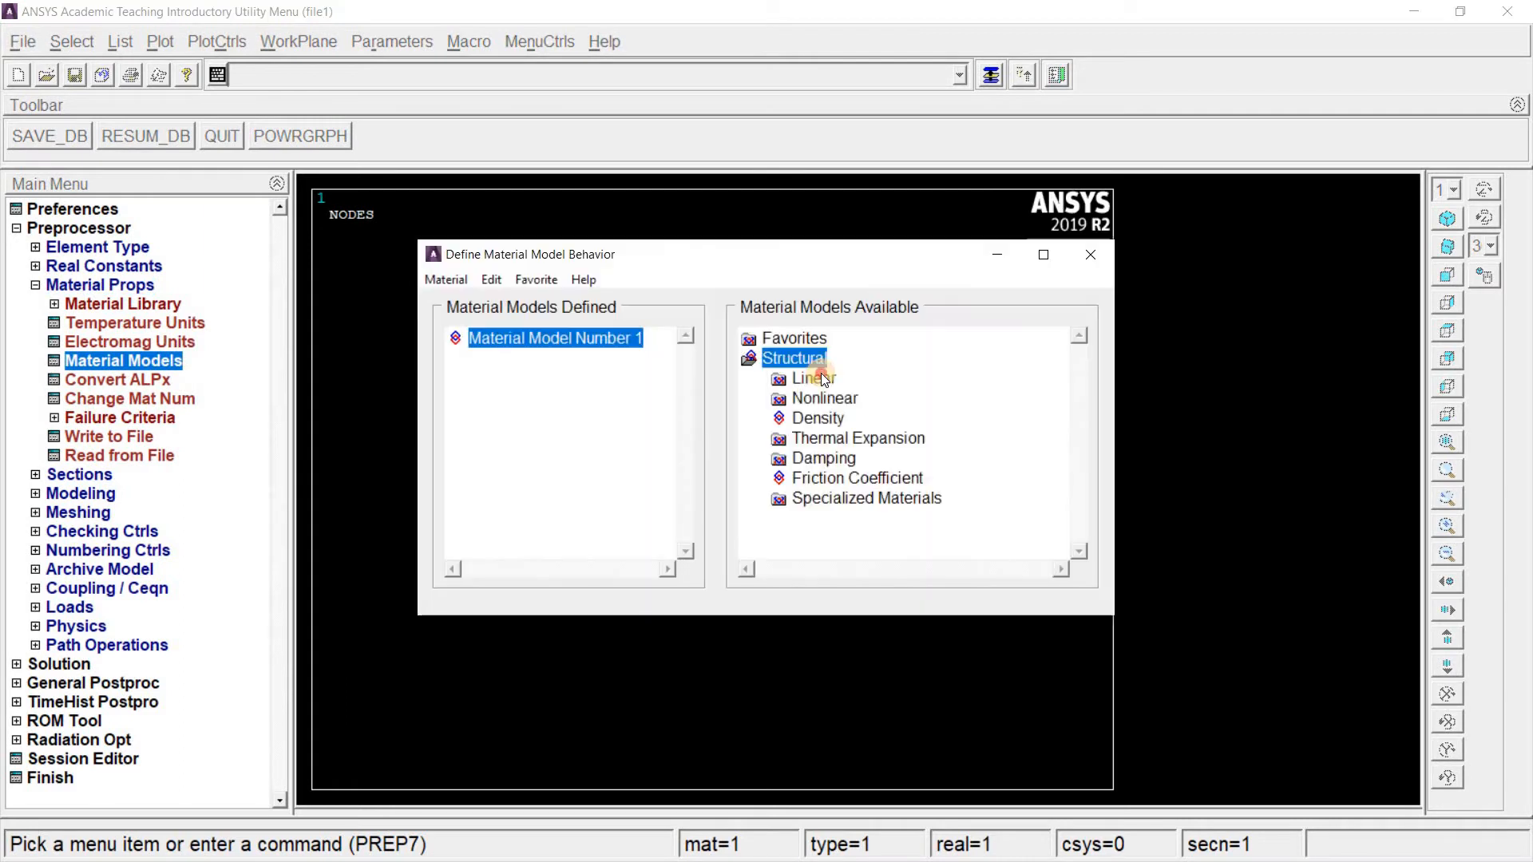
pyautogui.doubleClick(813, 378)
pyautogui.doubleClick(845, 398)
pyautogui.doubleClick(896, 420)
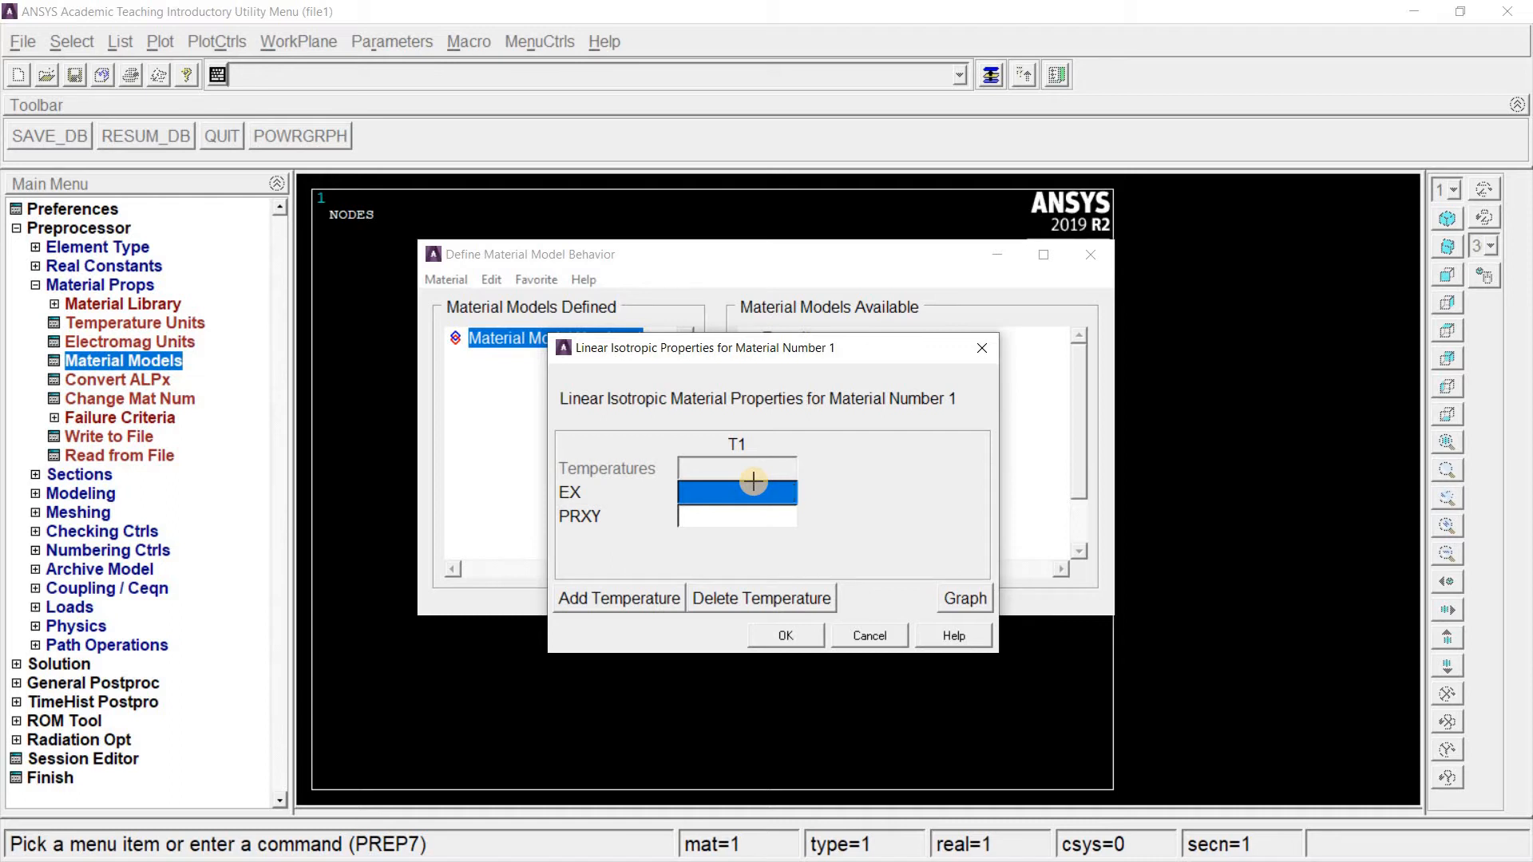
pyautogui.write('2')
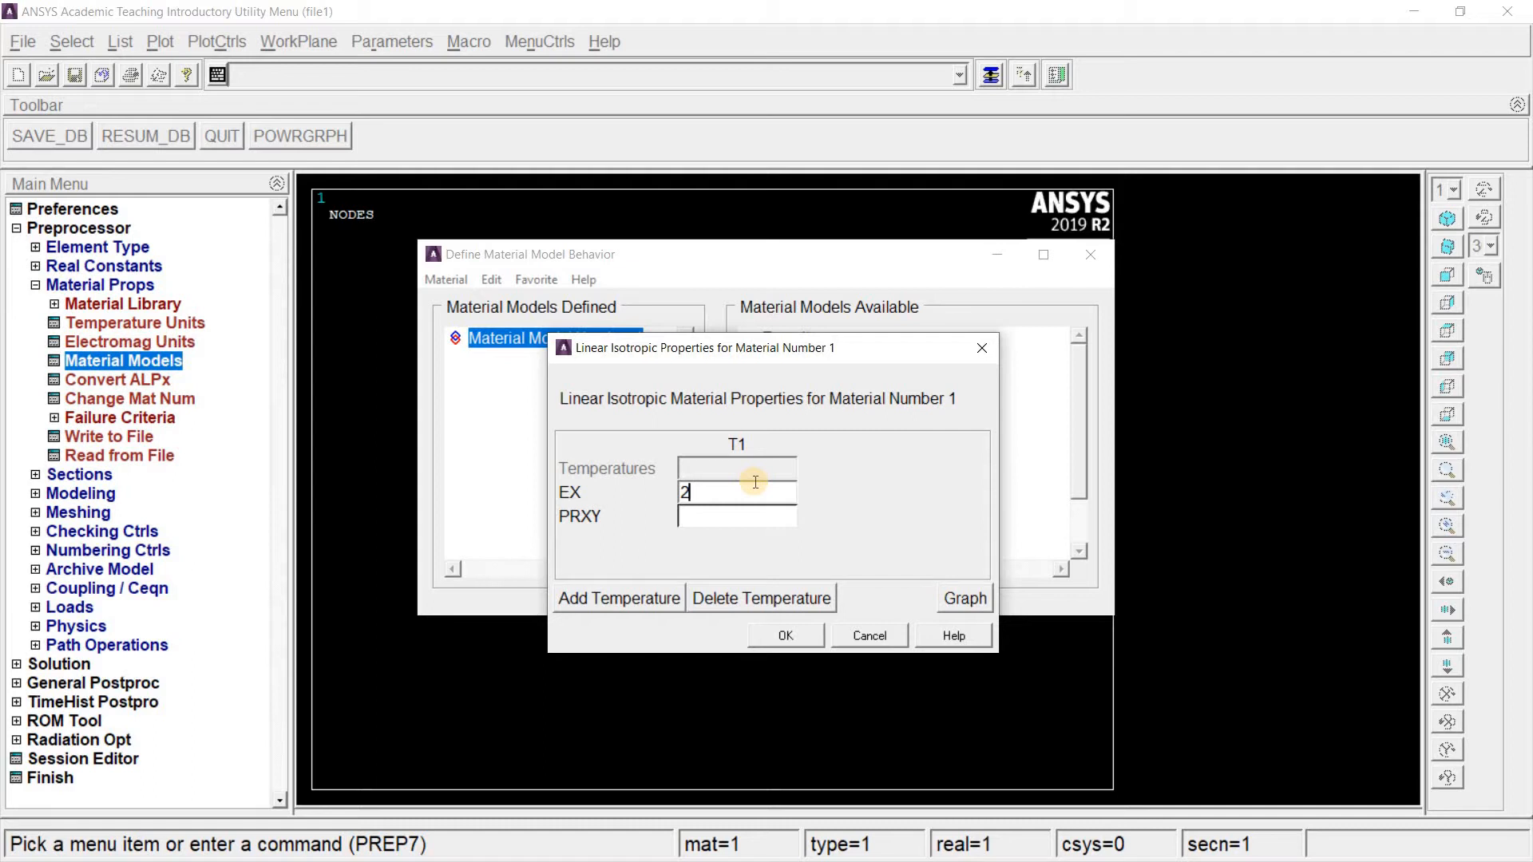
pyautogui.write('e5')
pyautogui.click(715, 520)
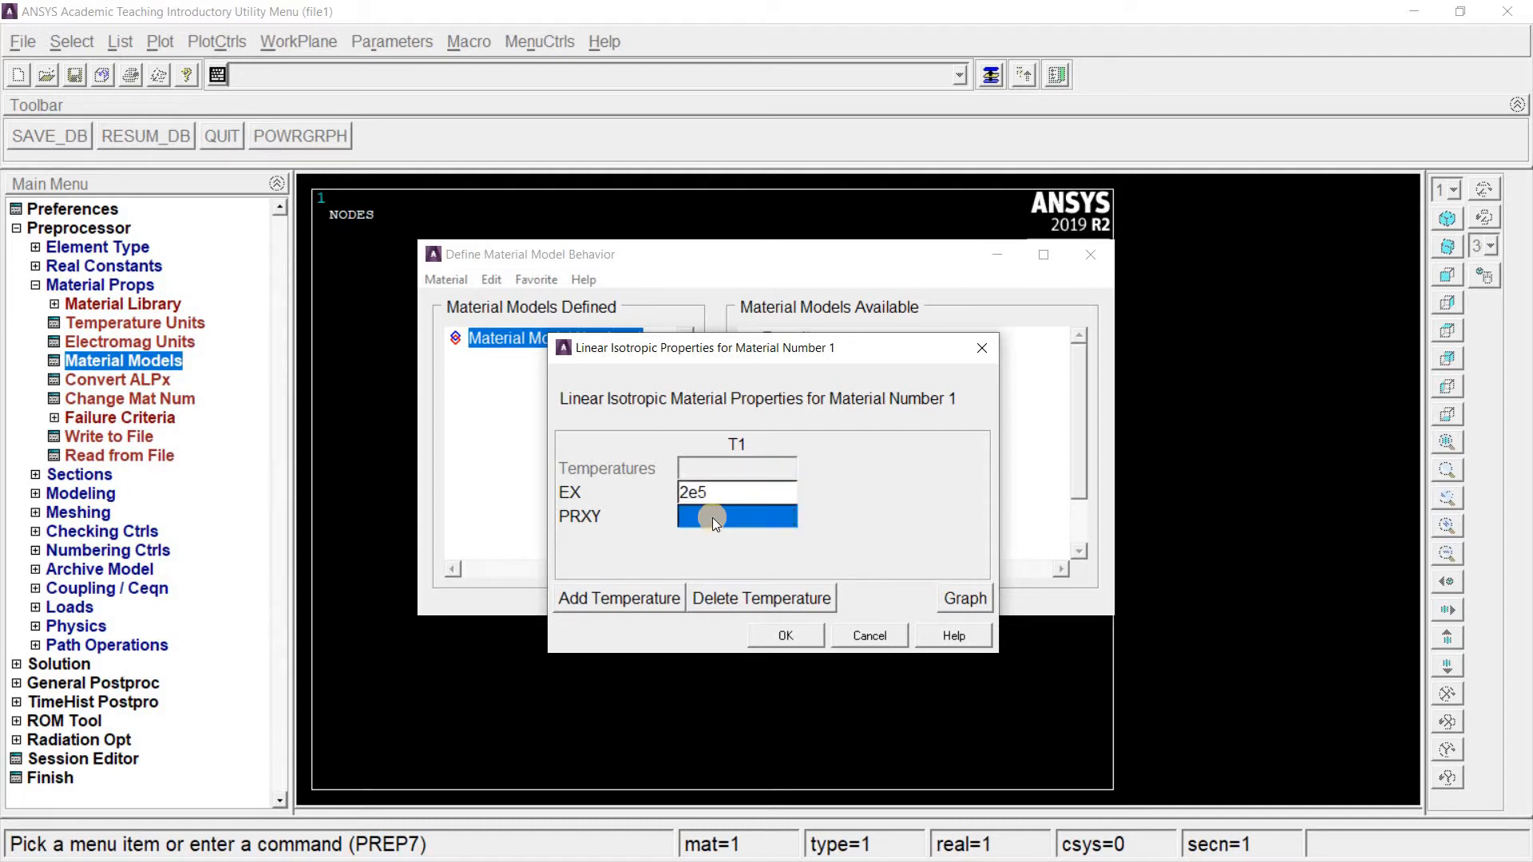
pyautogui.write('0.3')
pyautogui.click(783, 635)
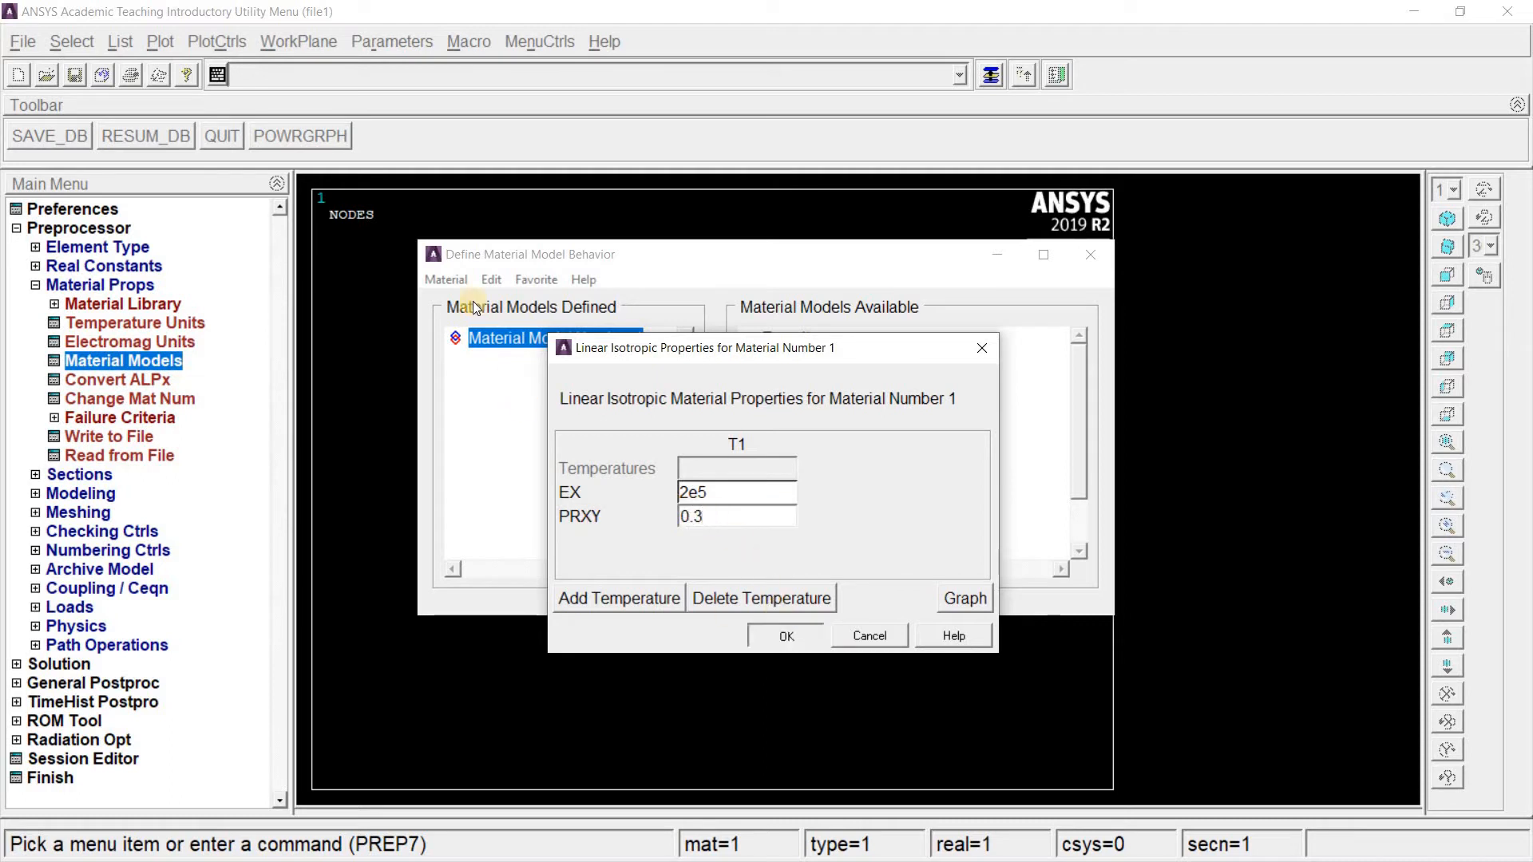
pyautogui.click(446, 280)
pyautogui.click(448, 325)
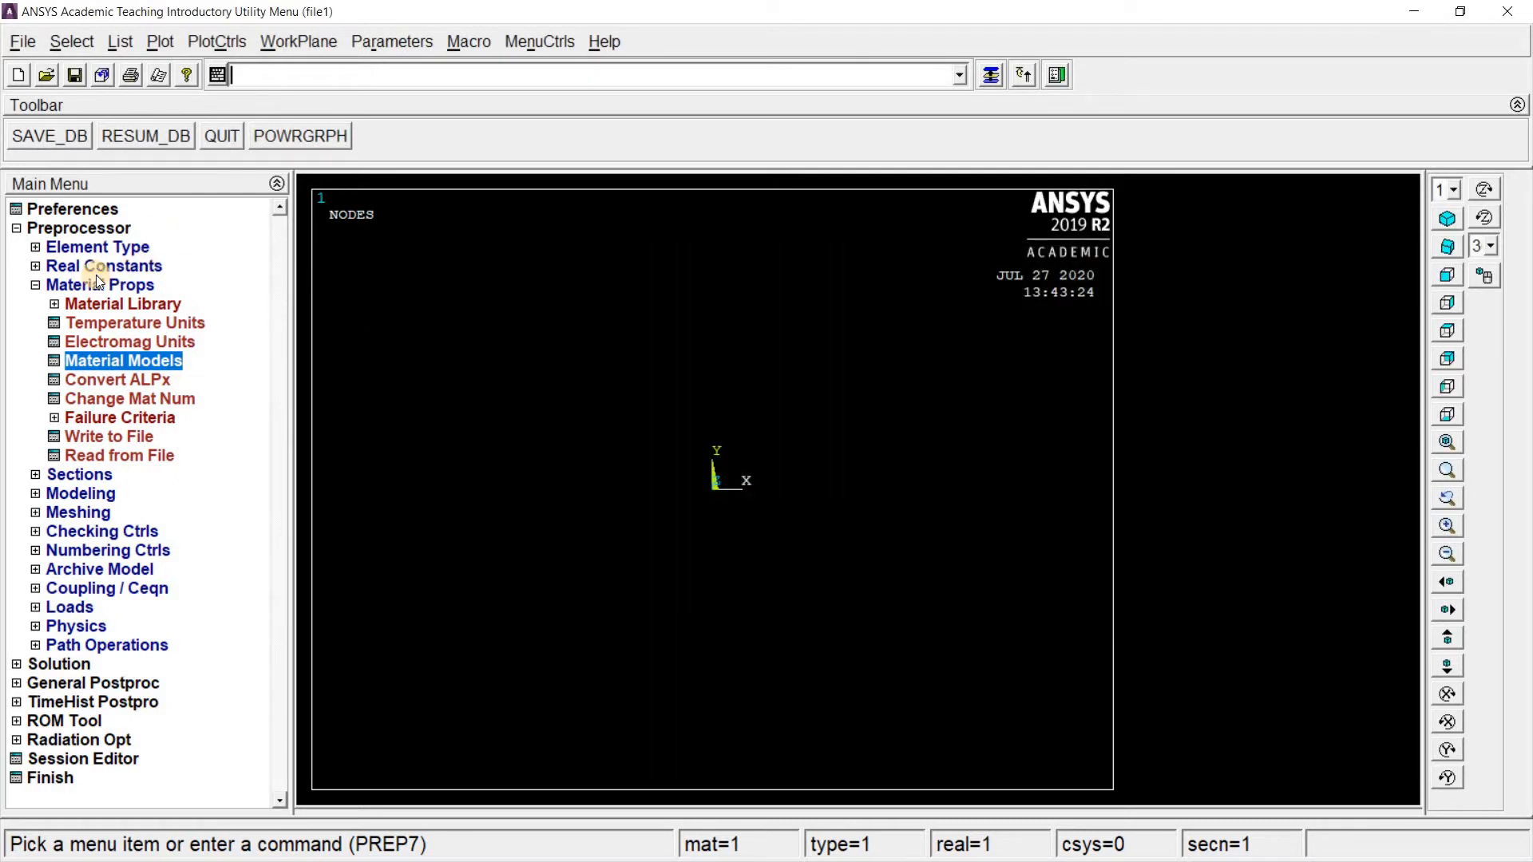
# - Create a rectangular area by two corners at WP X 0, WP Y 0 with width 20 and height 5
pyautogui.click(96, 281)
pyautogui.click(99, 323)
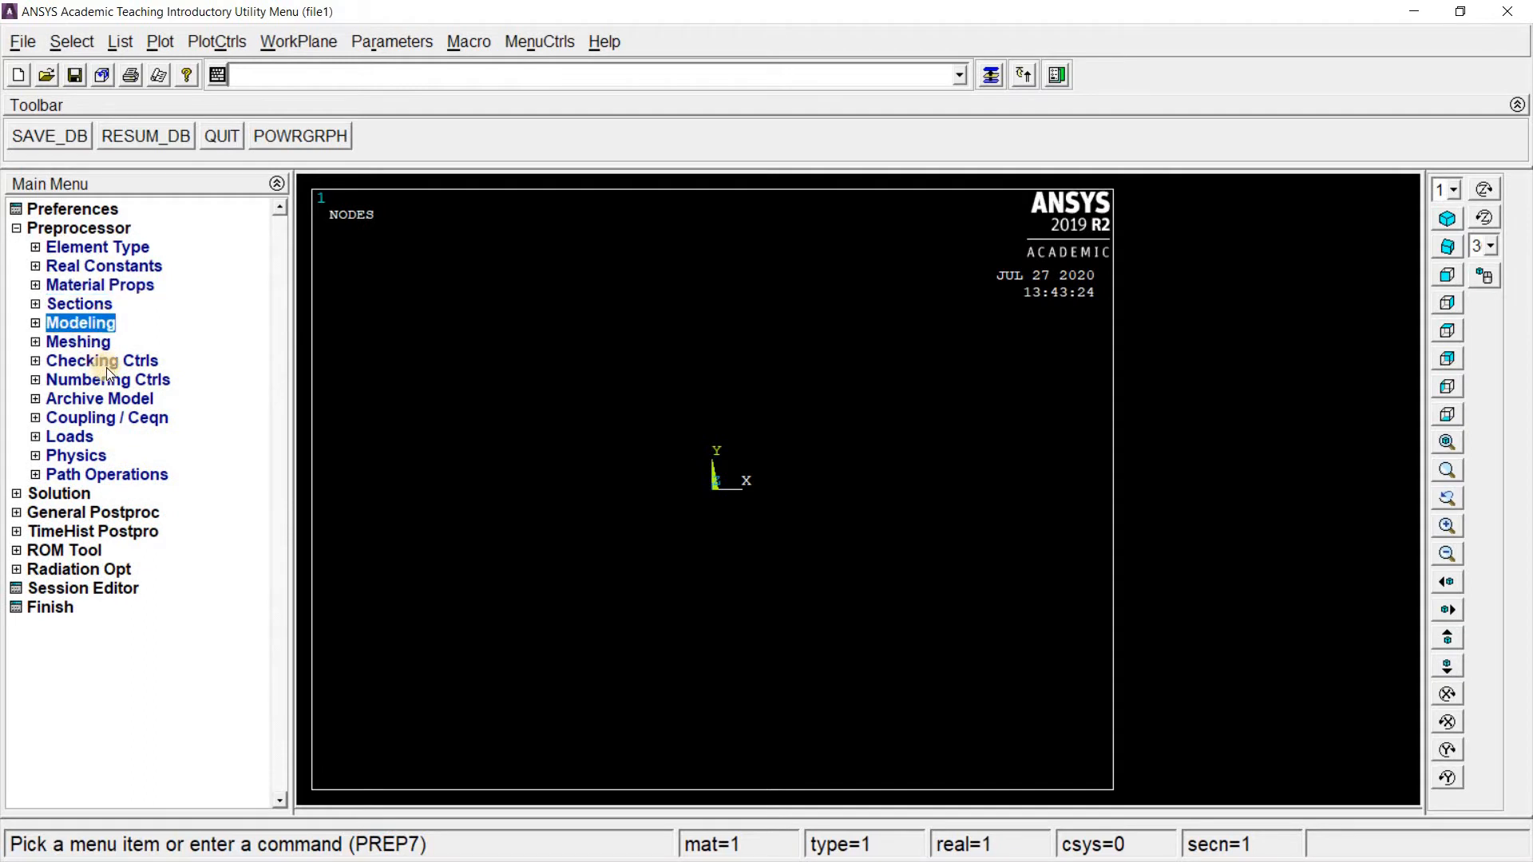
pyautogui.click(91, 343)
pyautogui.click(102, 397)
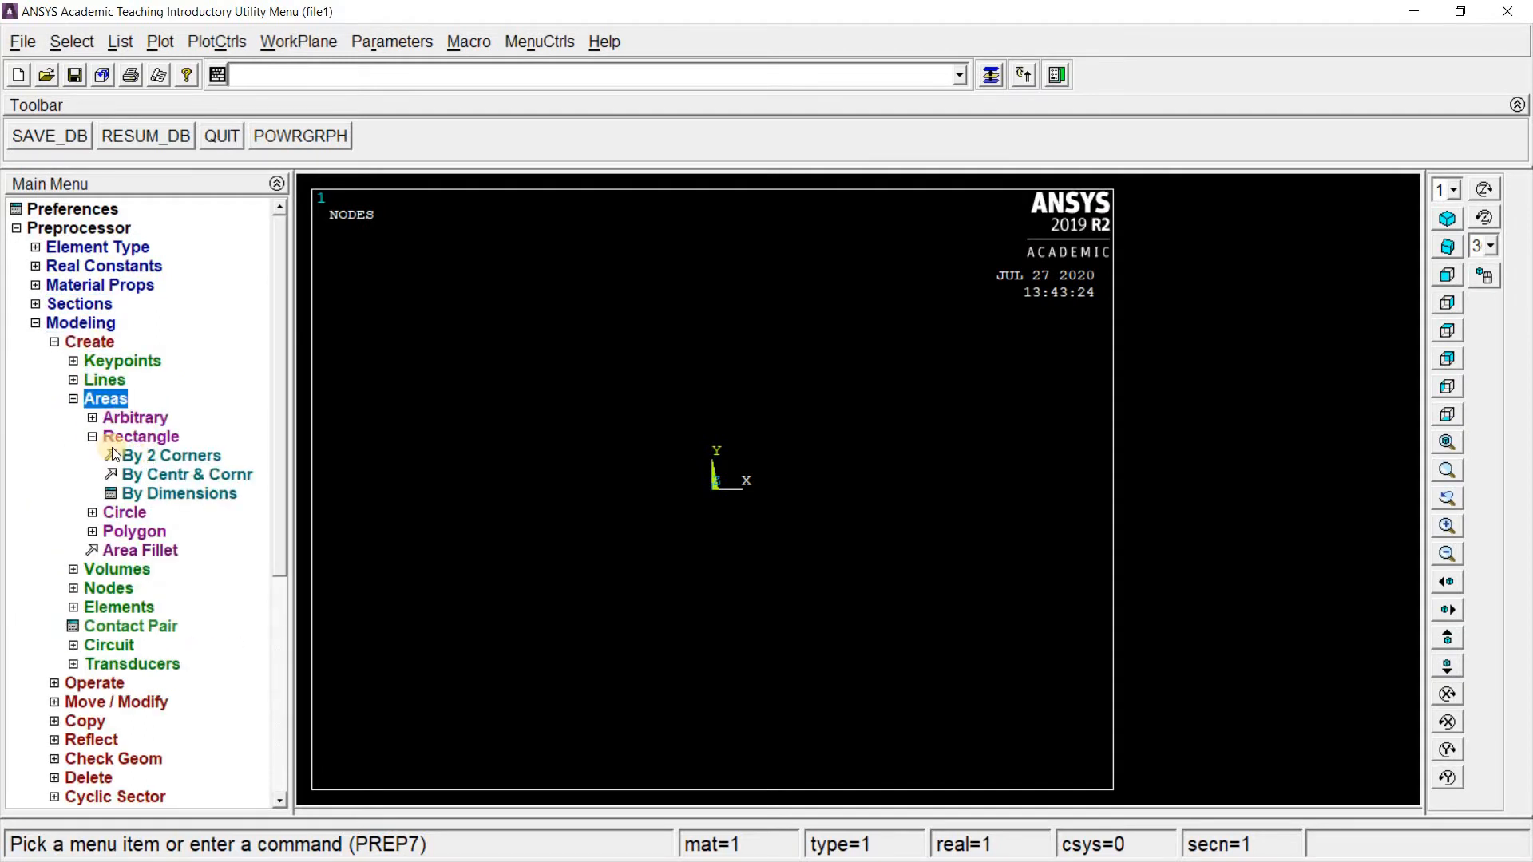
pyautogui.click(152, 452)
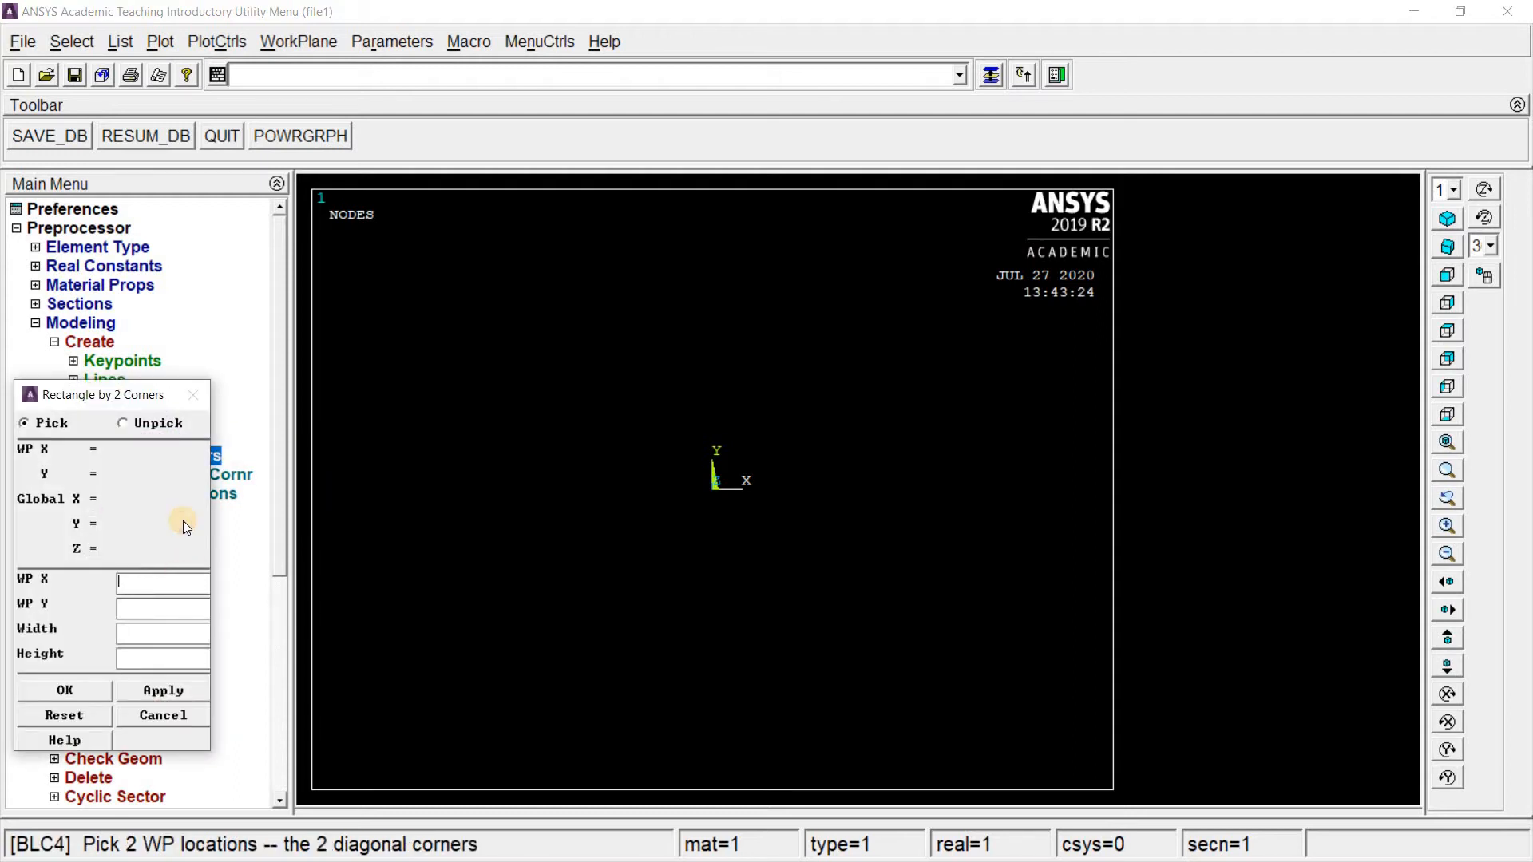
pyautogui.write('00')
pyautogui.press('Tab')
pyautogui.write('20')
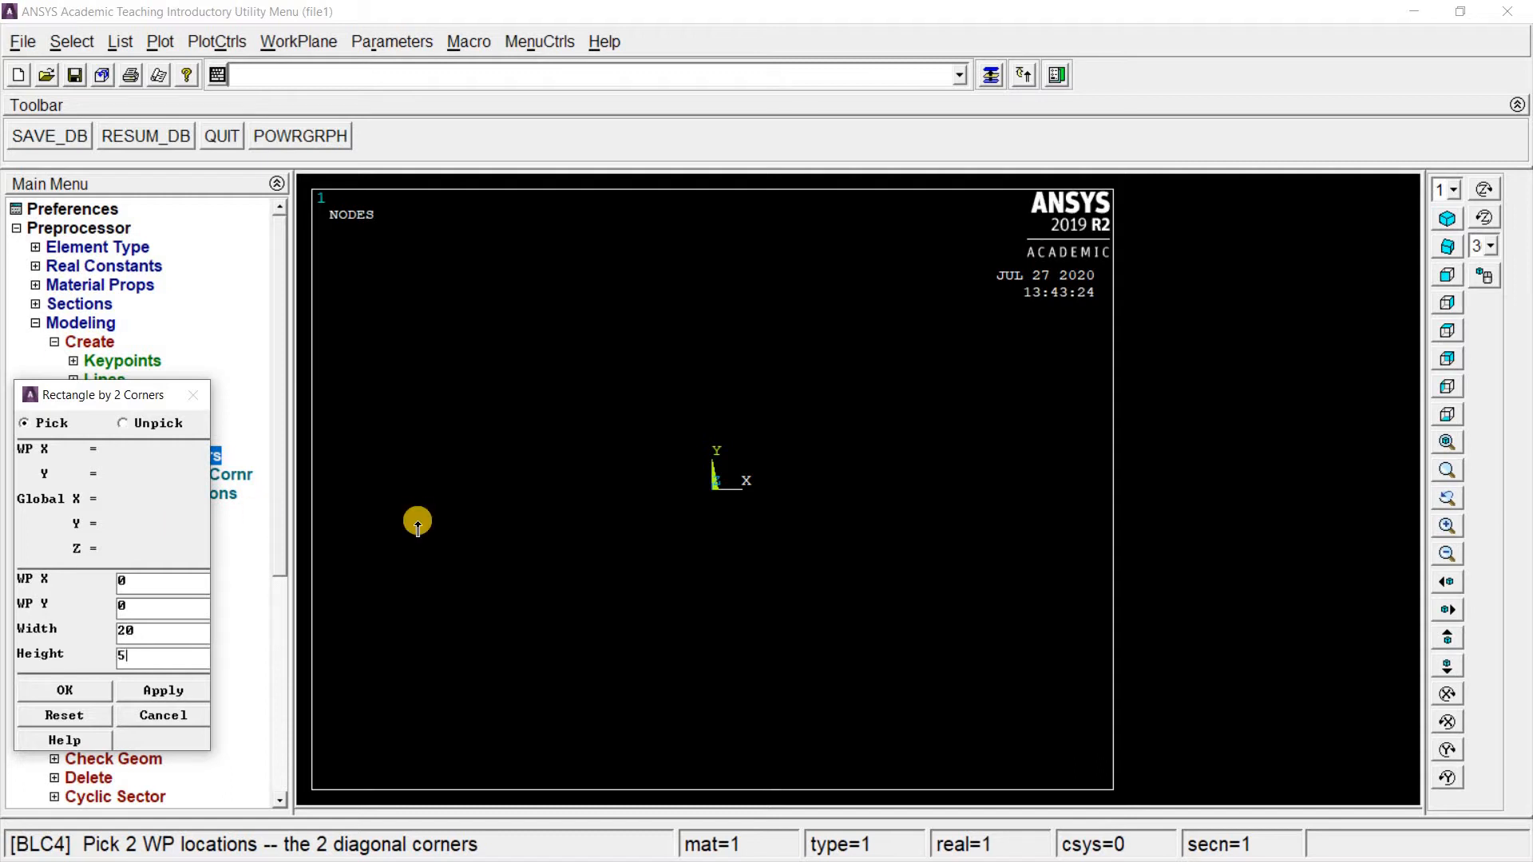
pyautogui.click(187, 655)
pyautogui.write('5')
pyautogui.middleClick(686, 613)
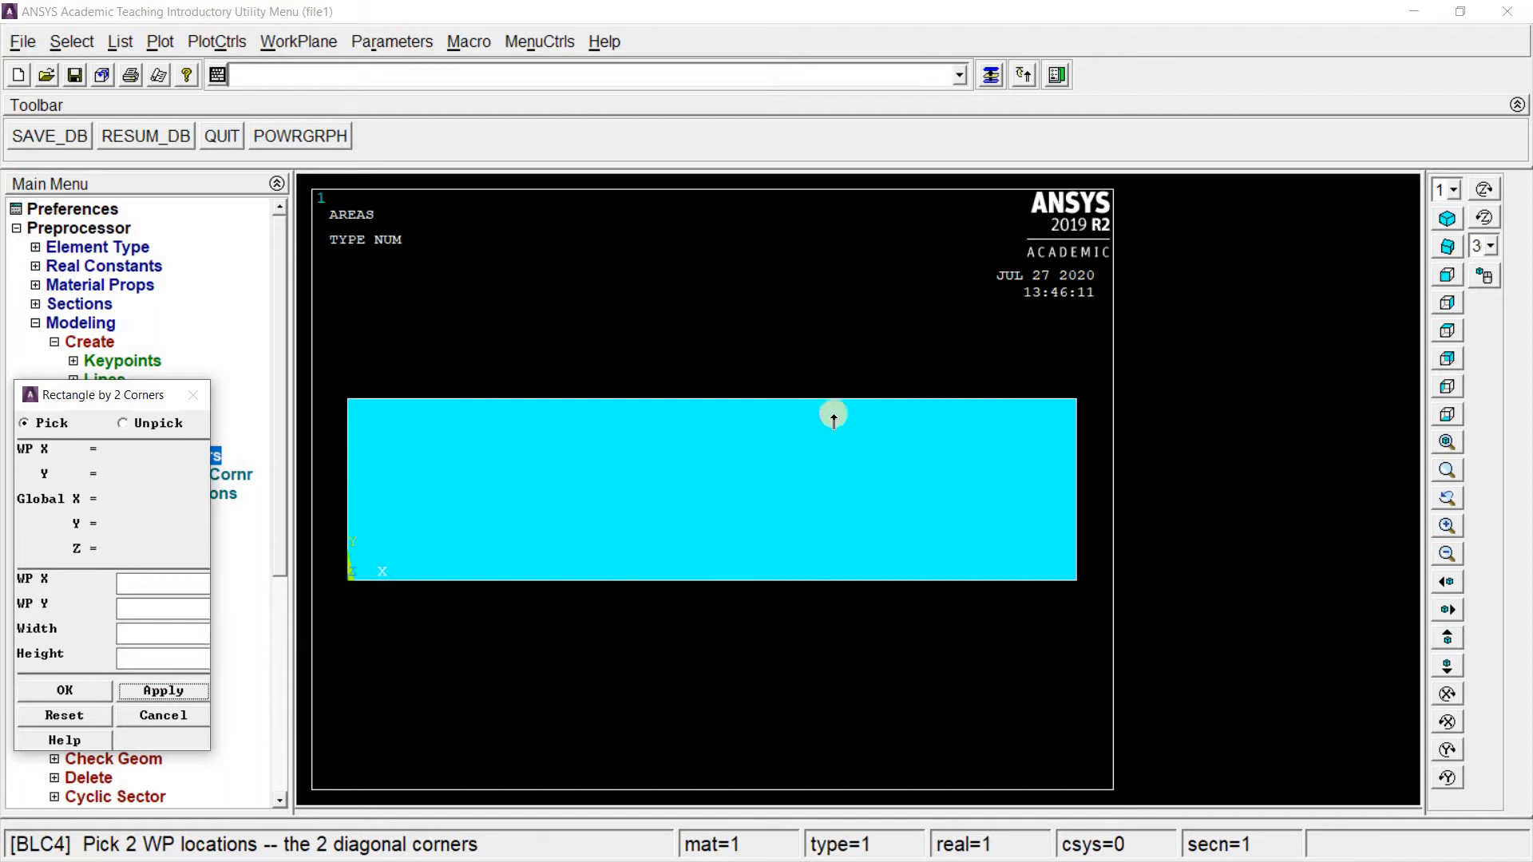
# - Create a second rectangular area at WP X 15, WP Y 5 with width 5 and height 90
pyautogui.scroll(-5, 654, 624)
pyautogui.scroll(-1, 889, 341)
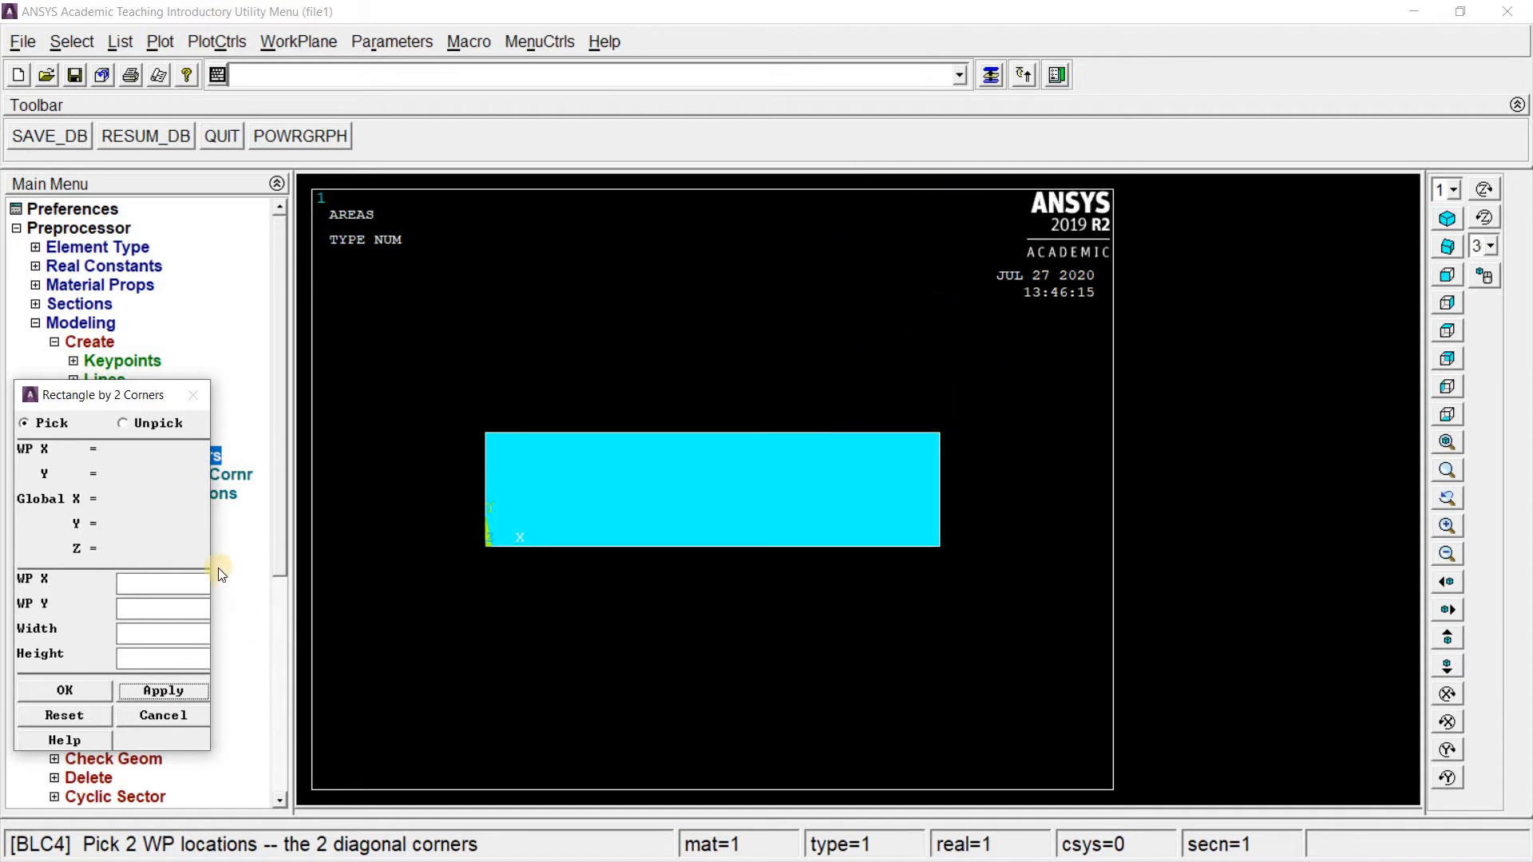
pyautogui.click(163, 588)
pyautogui.write('15')
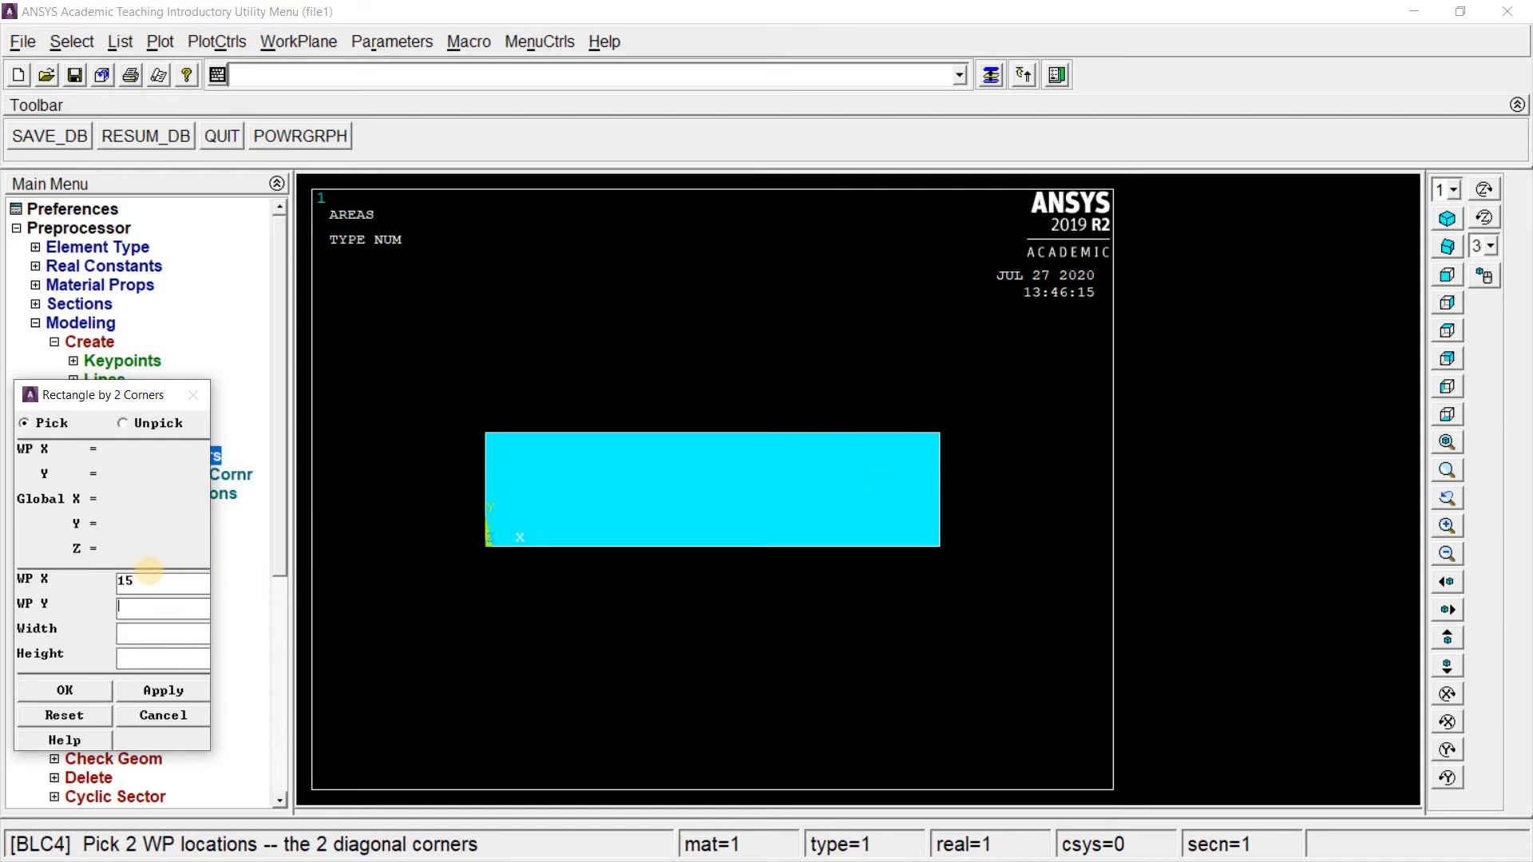
pyautogui.click(147, 598)
pyautogui.write('5')
pyautogui.click(127, 631)
pyautogui.write('5')
pyautogui.click(153, 653)
pyautogui.write('90')
pyautogui.click(133, 692)
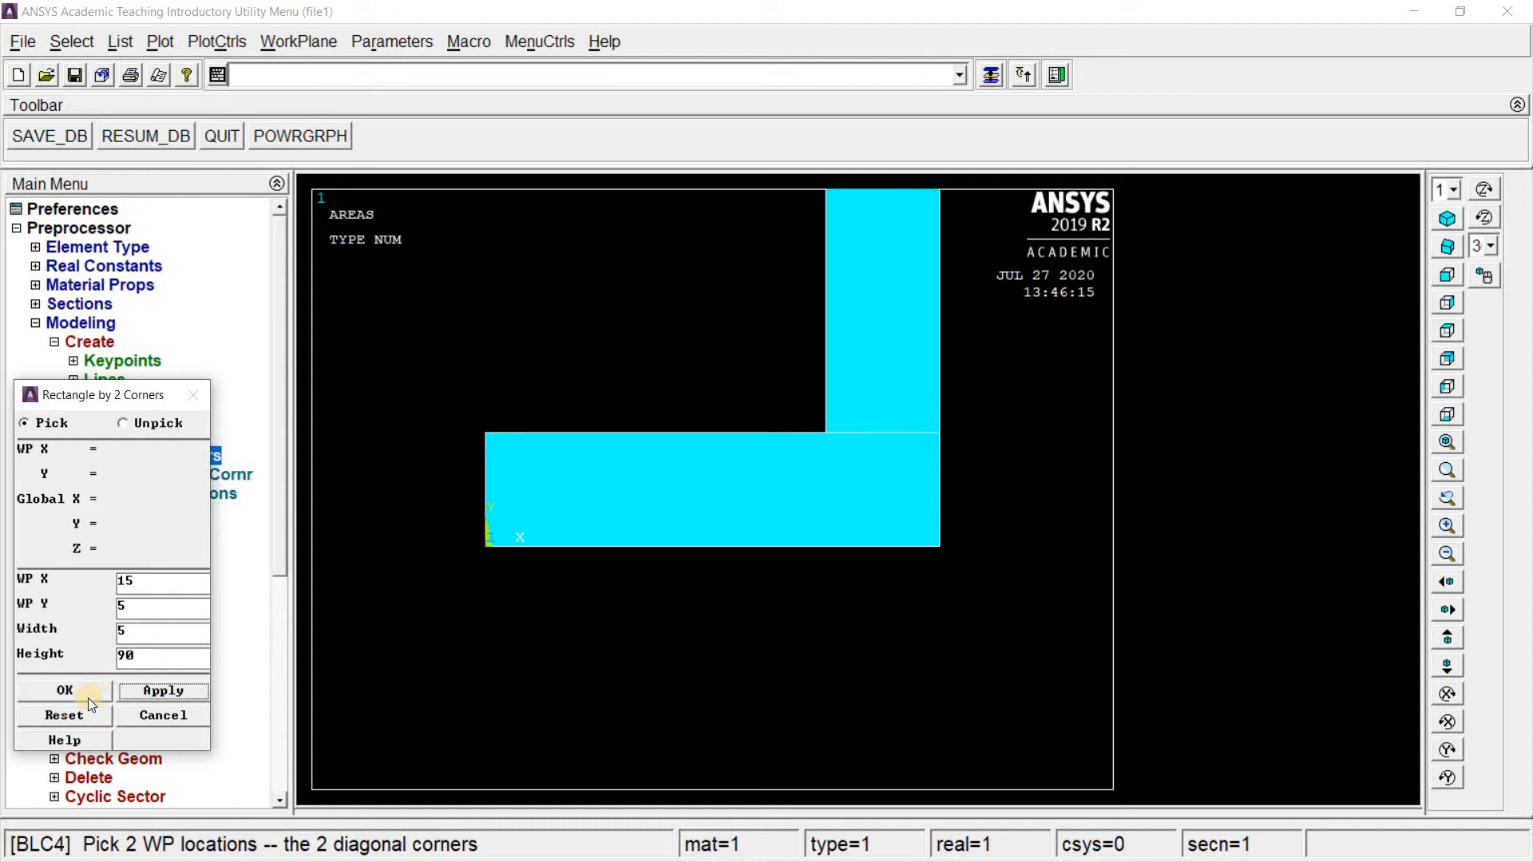
# - Create a third rectangular area at WP X 0, WP Y 95 with width 20 and height 5
pyautogui.scroll(-5, 634, 601)
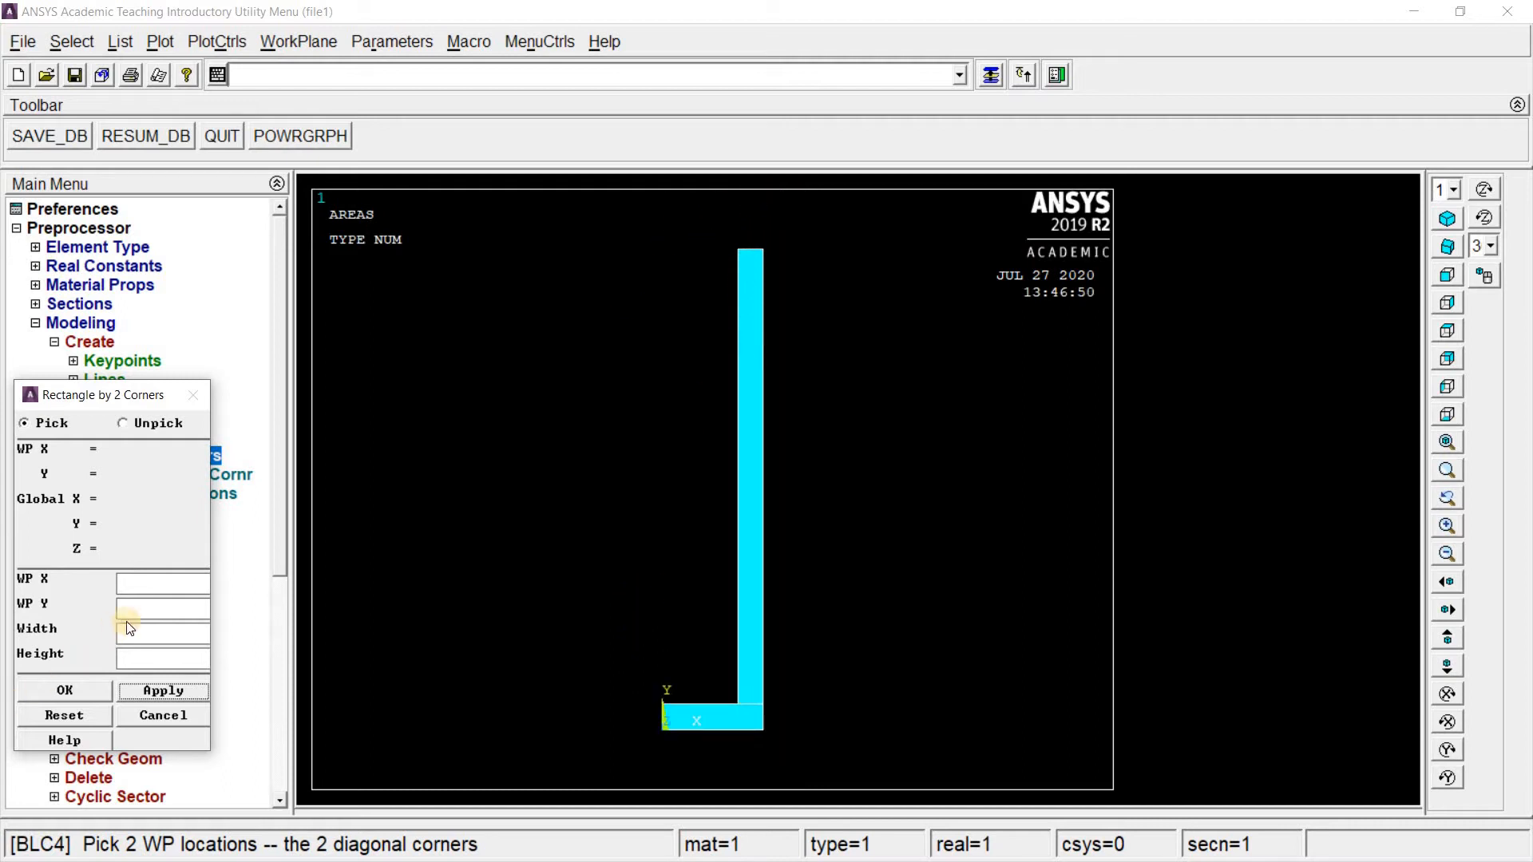
pyautogui.click(137, 578)
pyautogui.write('0')
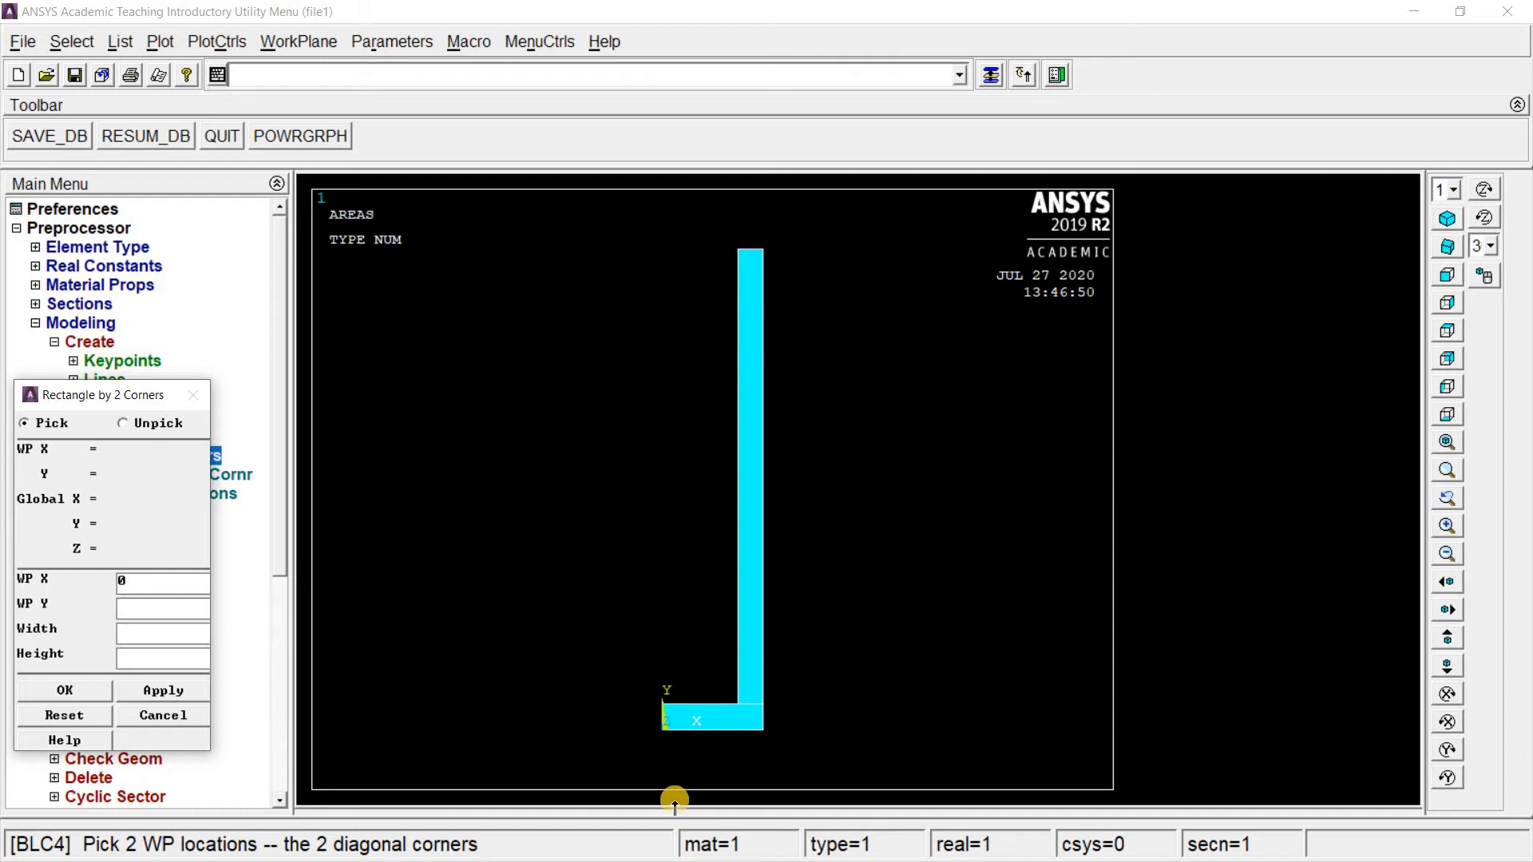
pyautogui.press('Tab')
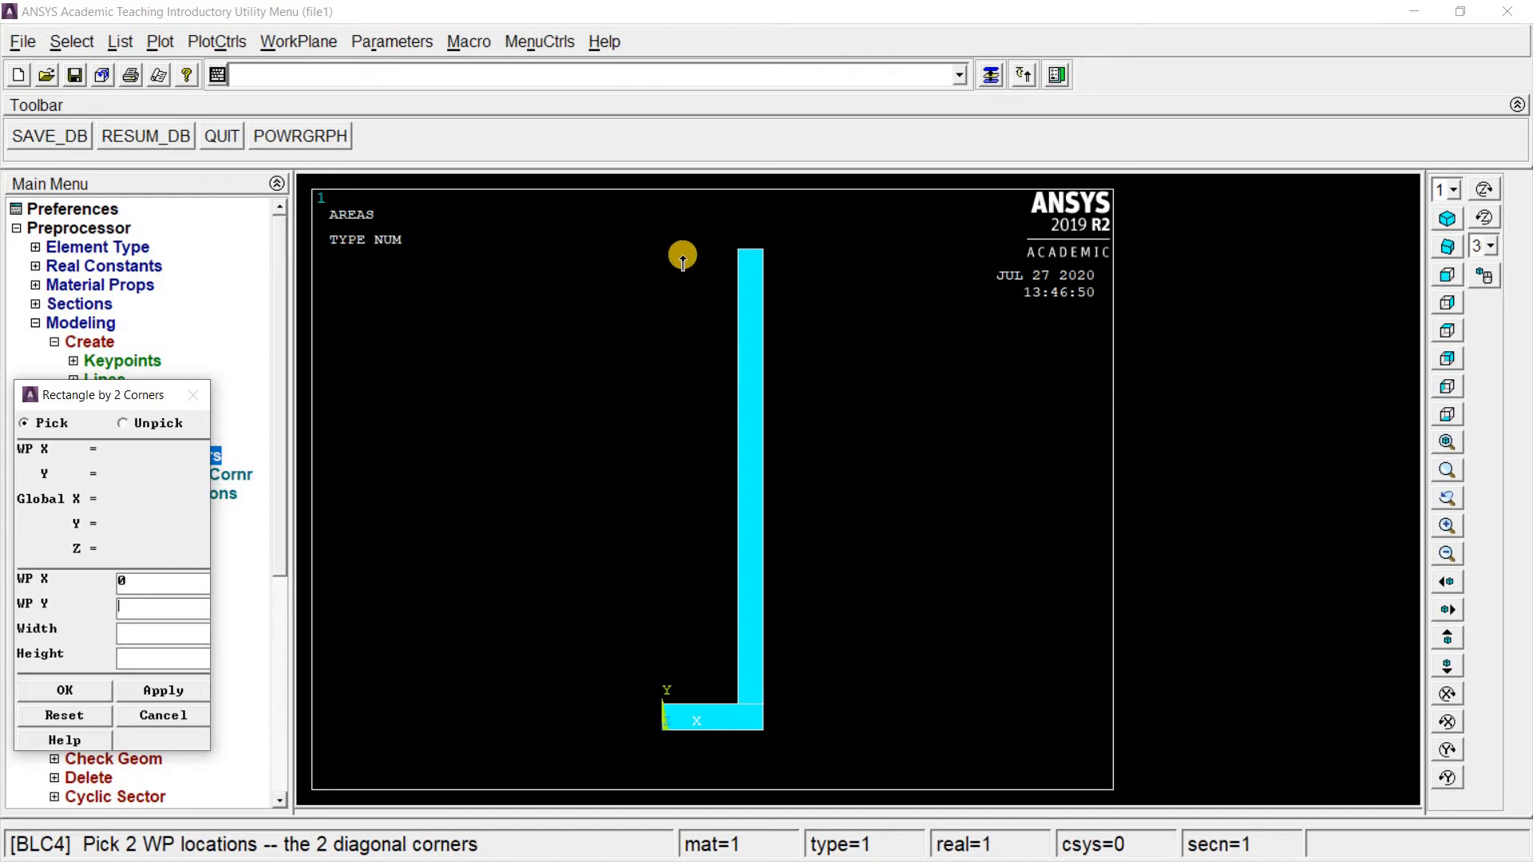
pyautogui.write('95')
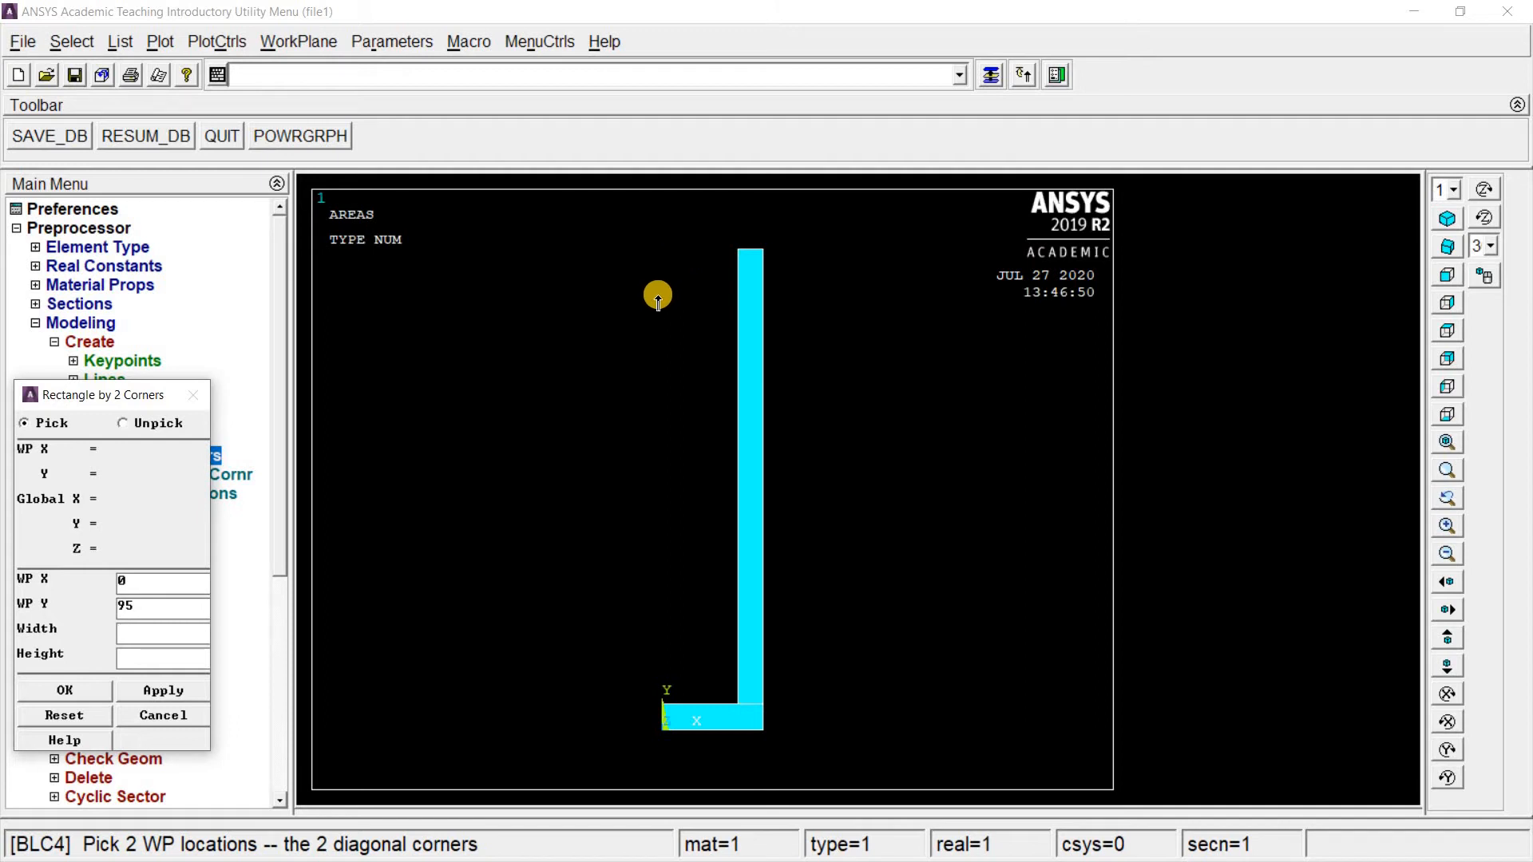
pyautogui.write('20')
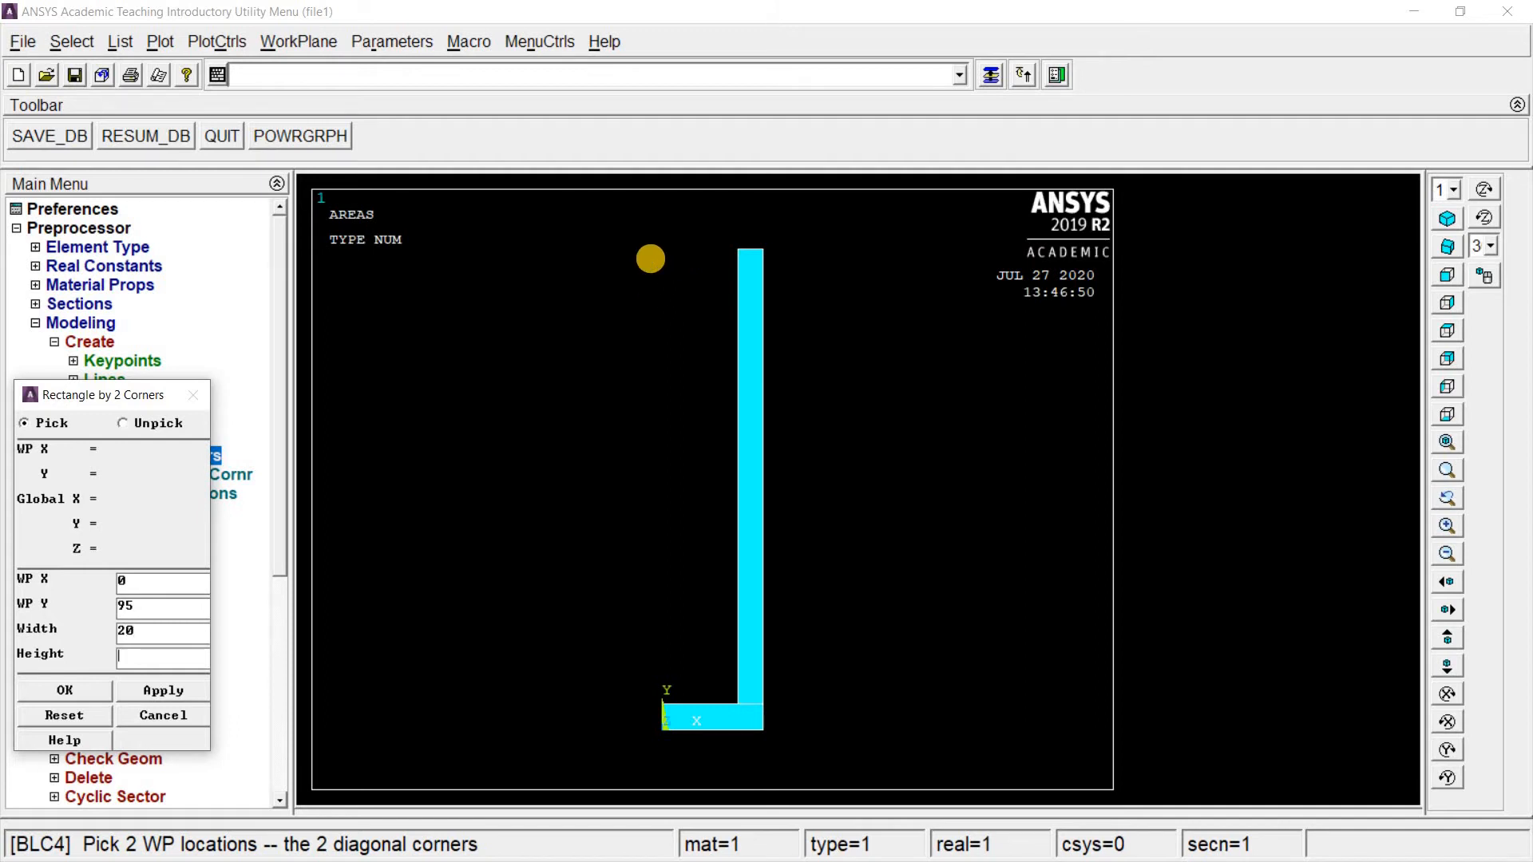
pyautogui.write('5')
pyautogui.click(64, 692)
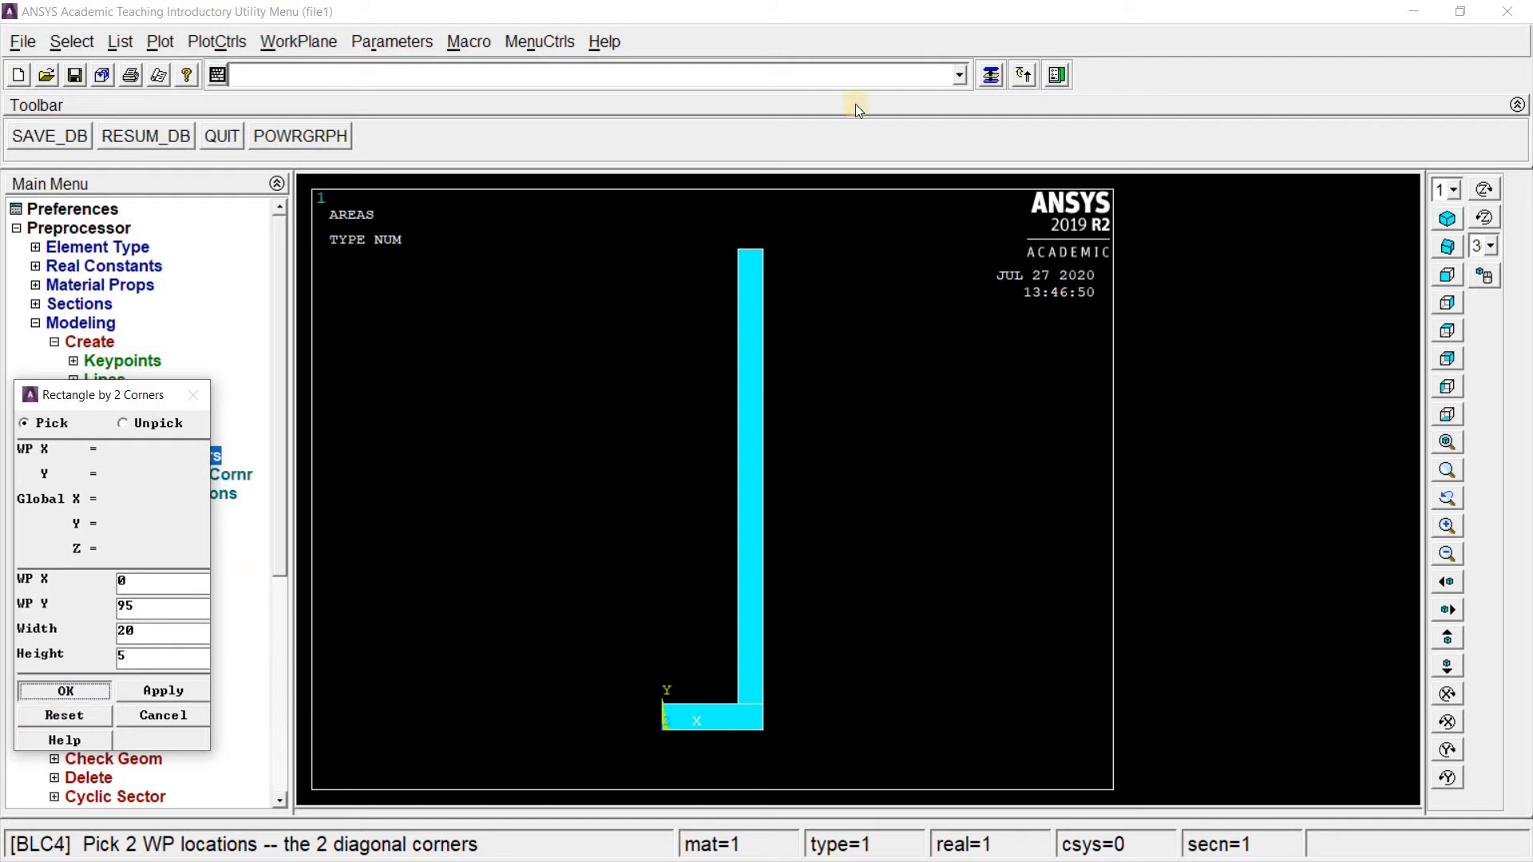
# - Merge the bottom, vertical and top rectangles into a single area with the Boolean Add operation
pyautogui.click(85, 344)
pyautogui.click(85, 361)
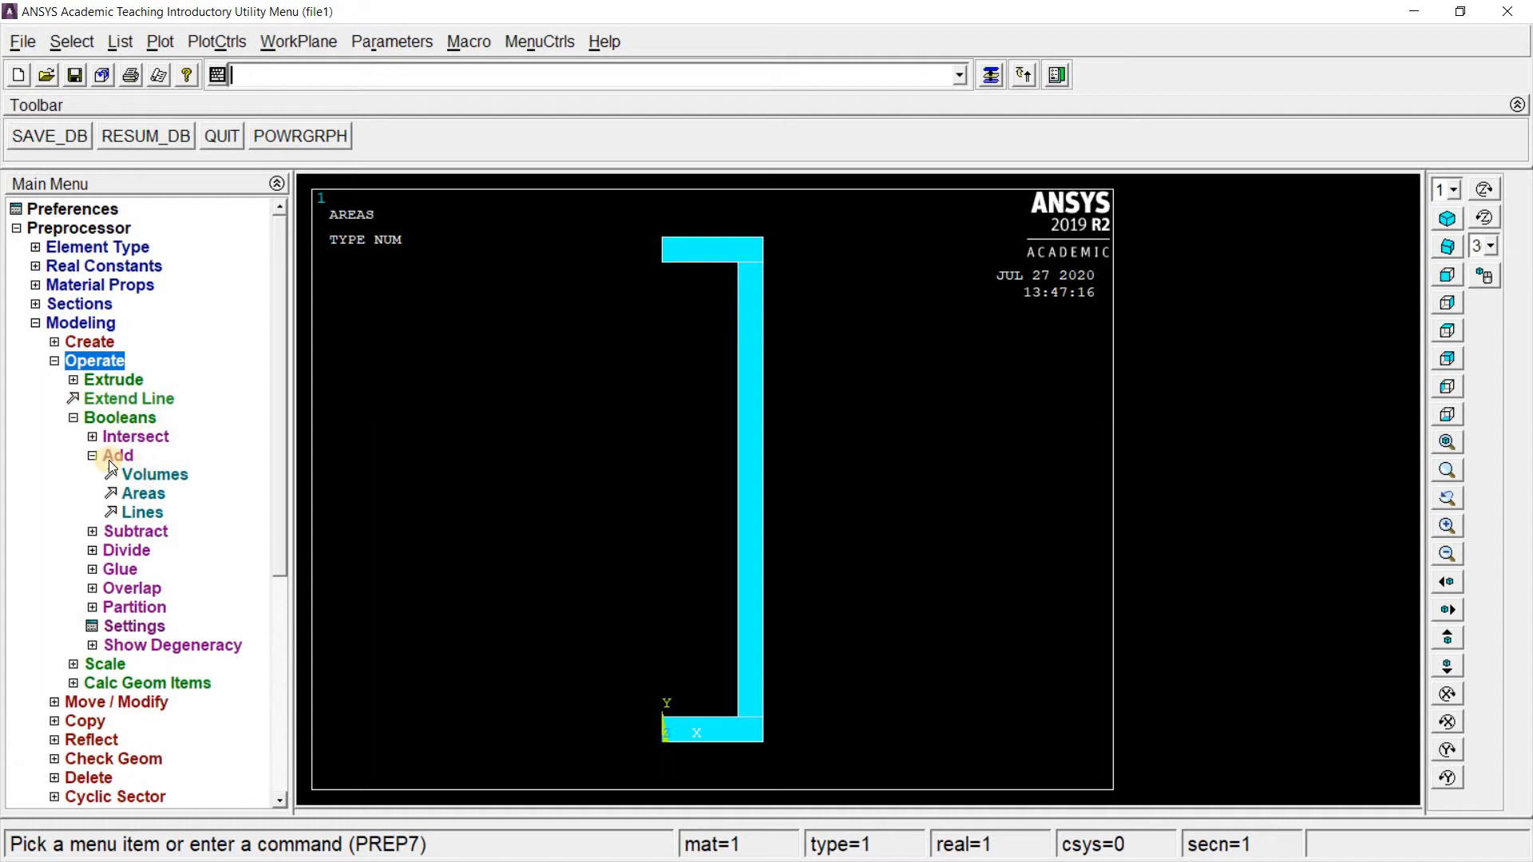
pyautogui.click(131, 492)
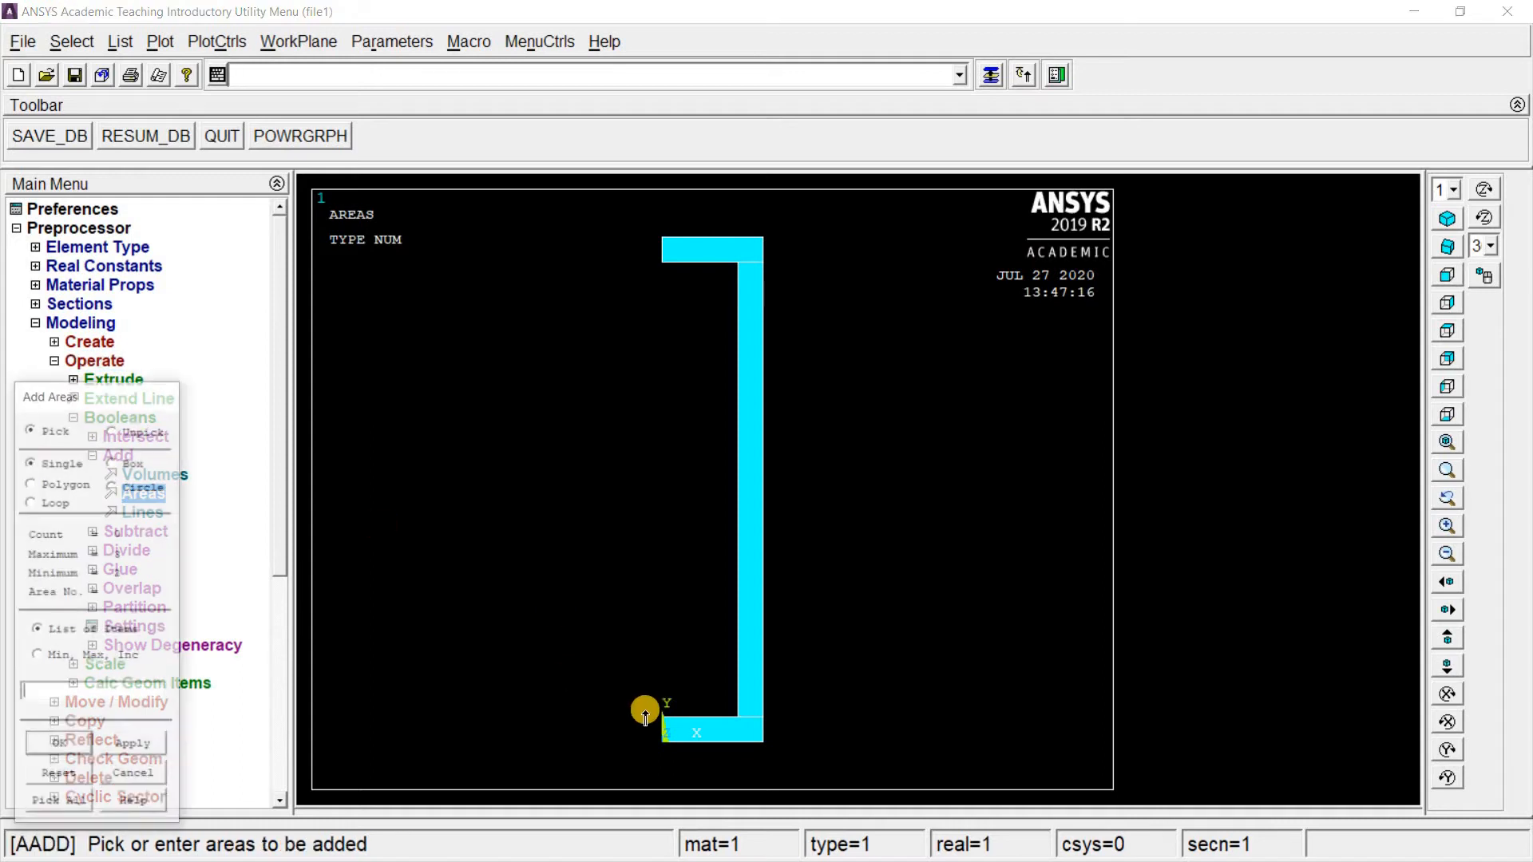
pyautogui.click(704, 728)
pyautogui.click(747, 650)
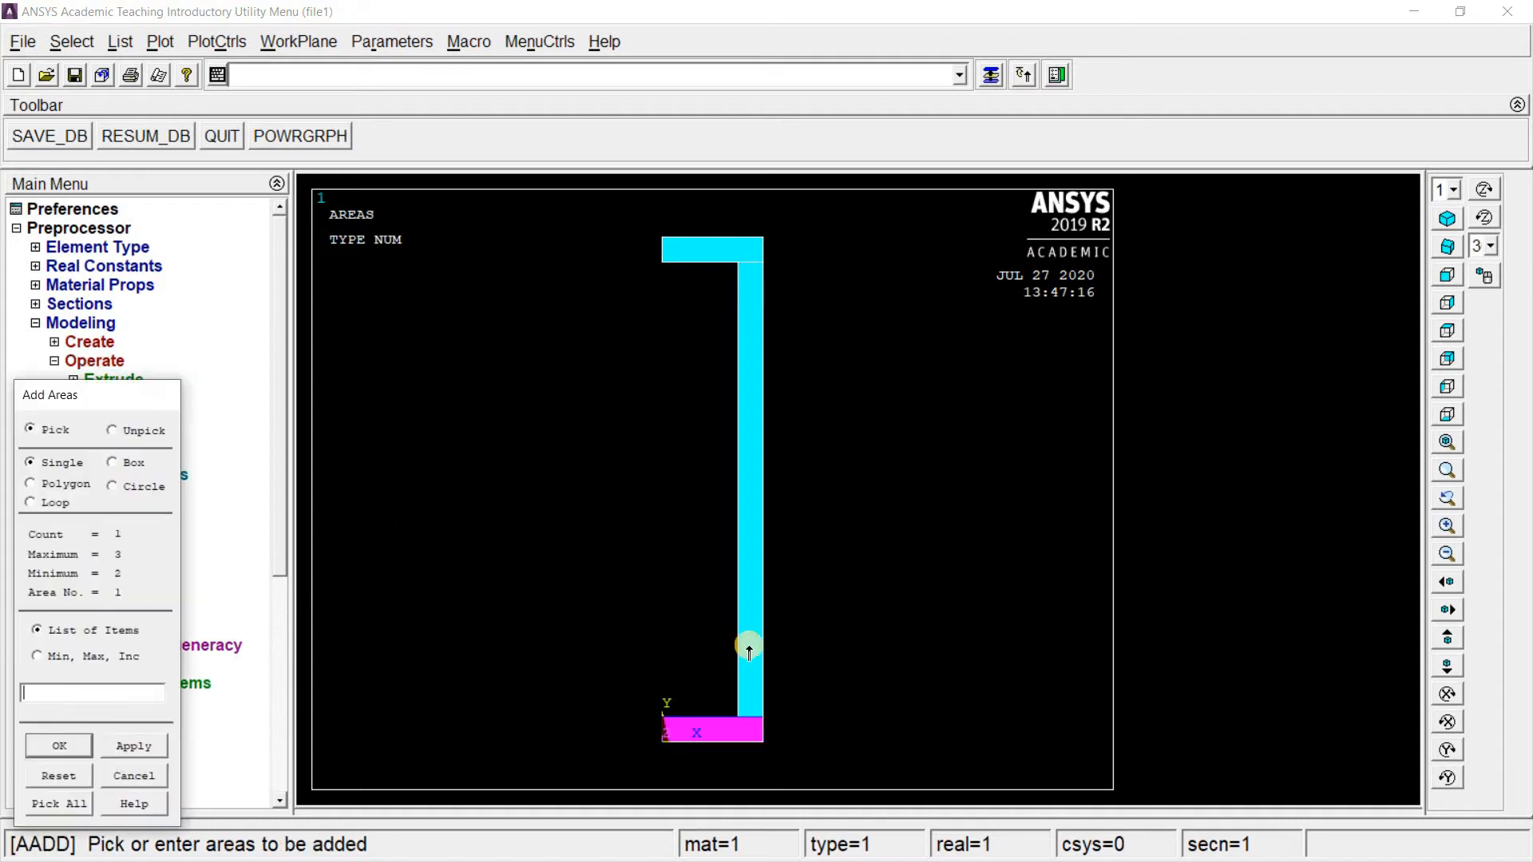
pyautogui.click(684, 259)
pyautogui.click(59, 745)
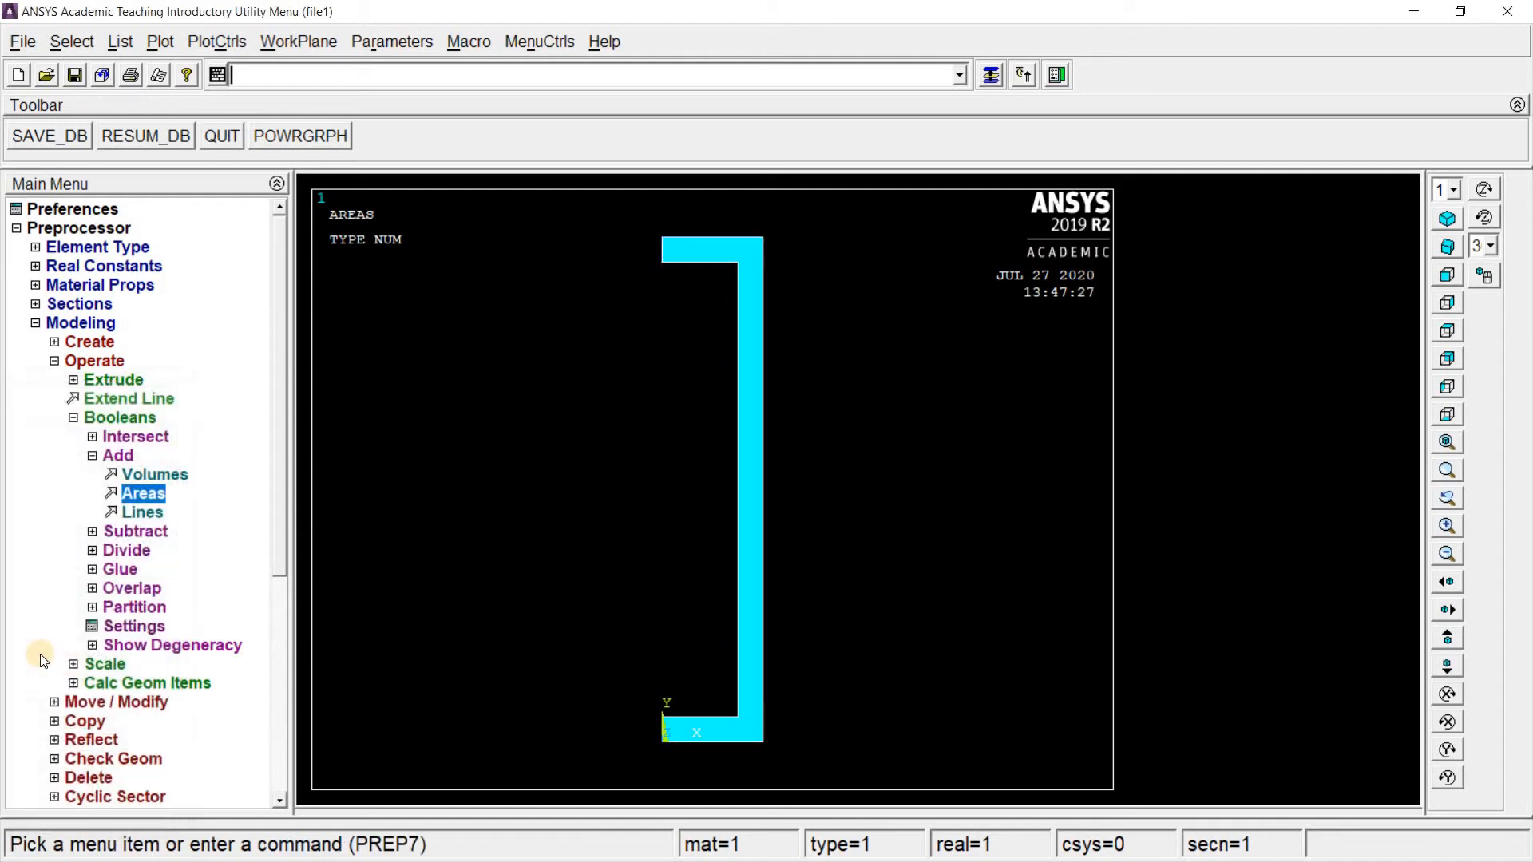
# - Set the element edge length on all selected areas to 2 with the manual size controls
pyautogui.click(78, 362)
pyautogui.click(69, 321)
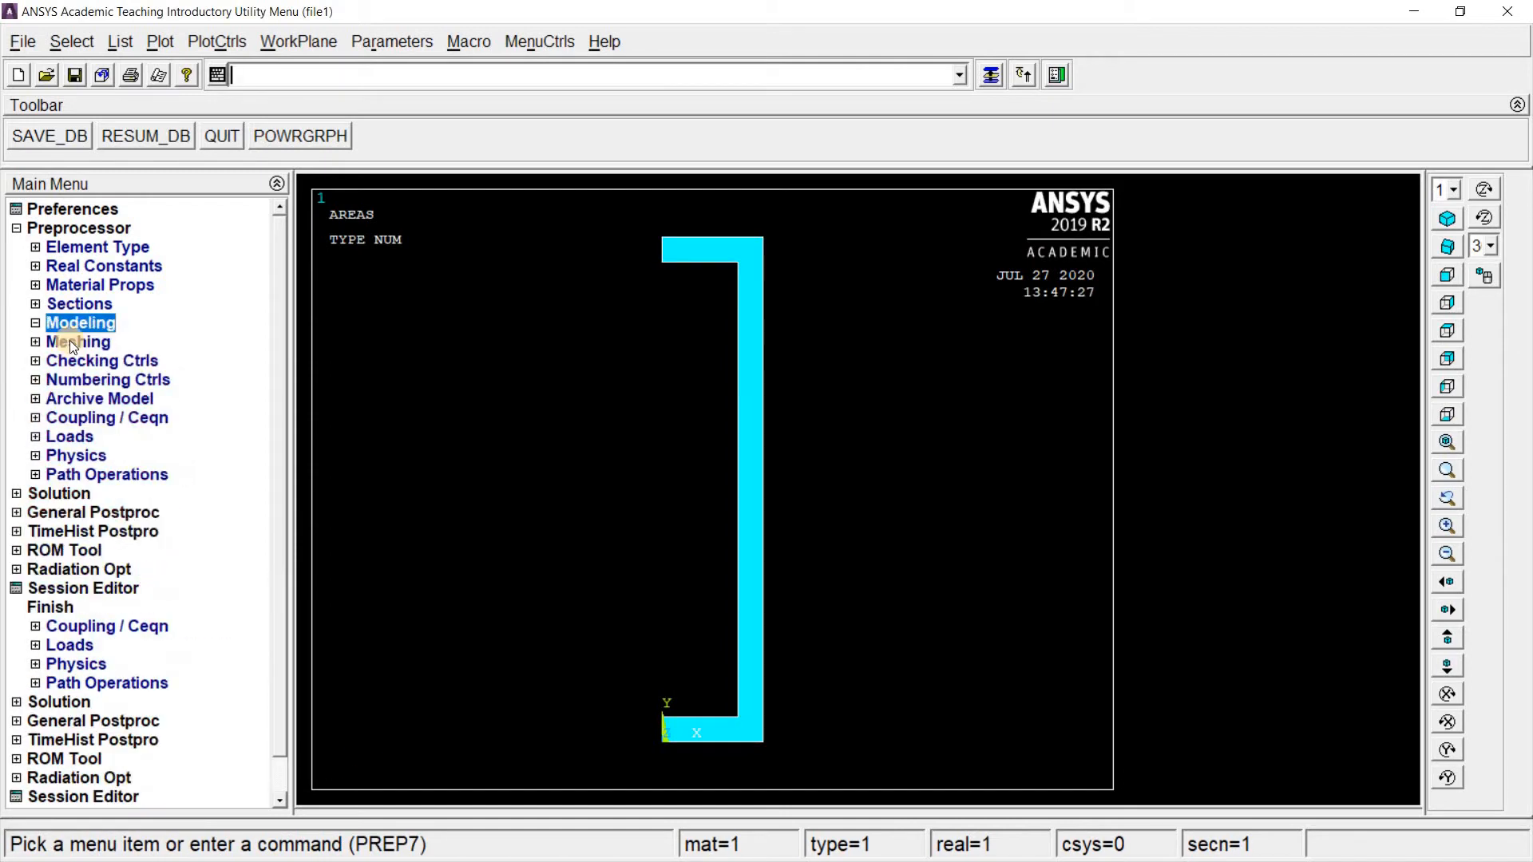
pyautogui.click(71, 343)
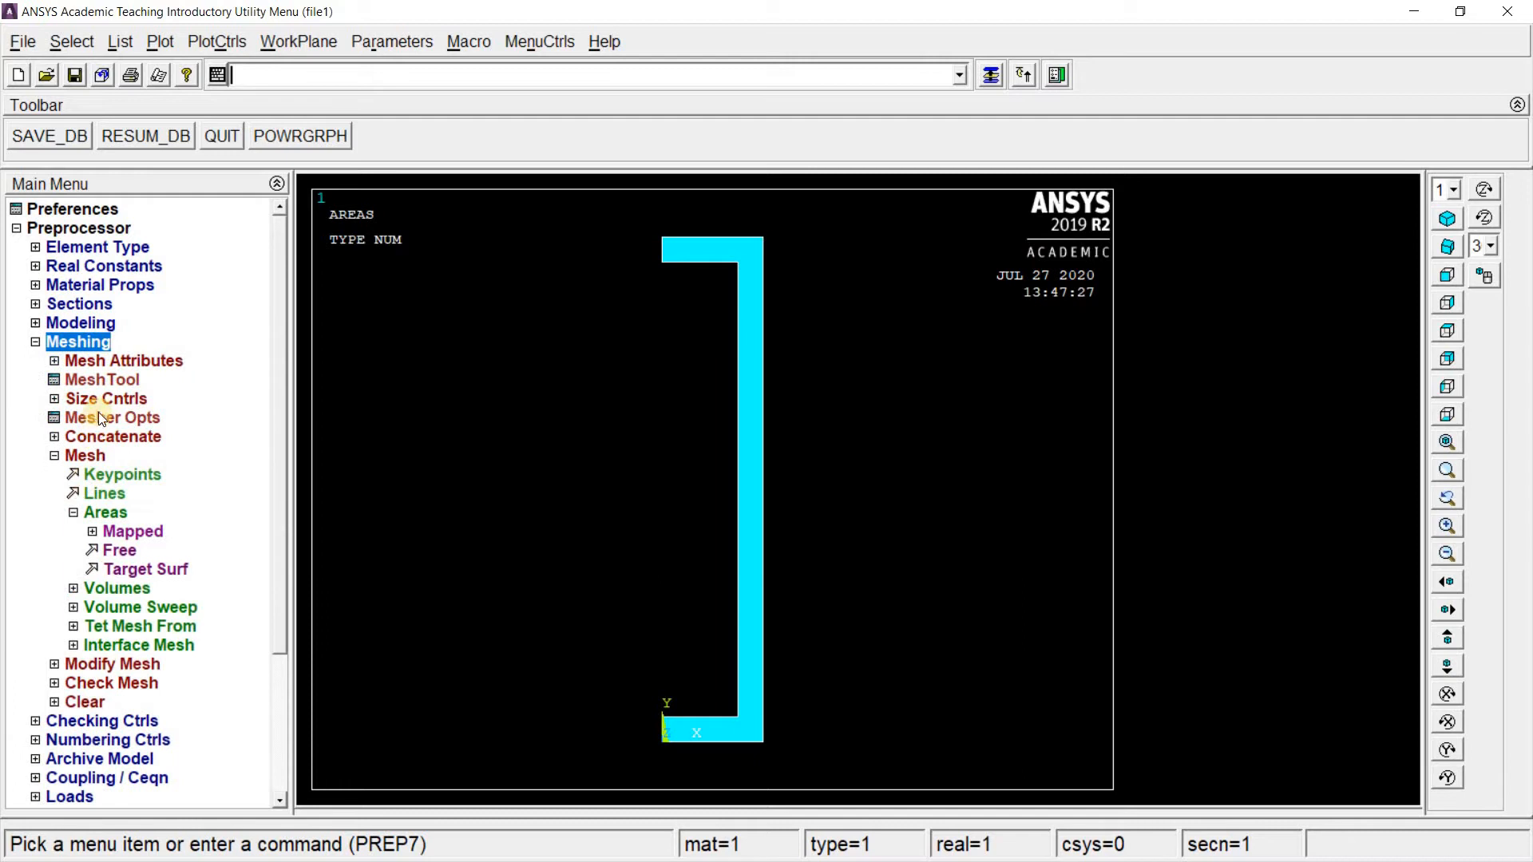
pyautogui.click(104, 399)
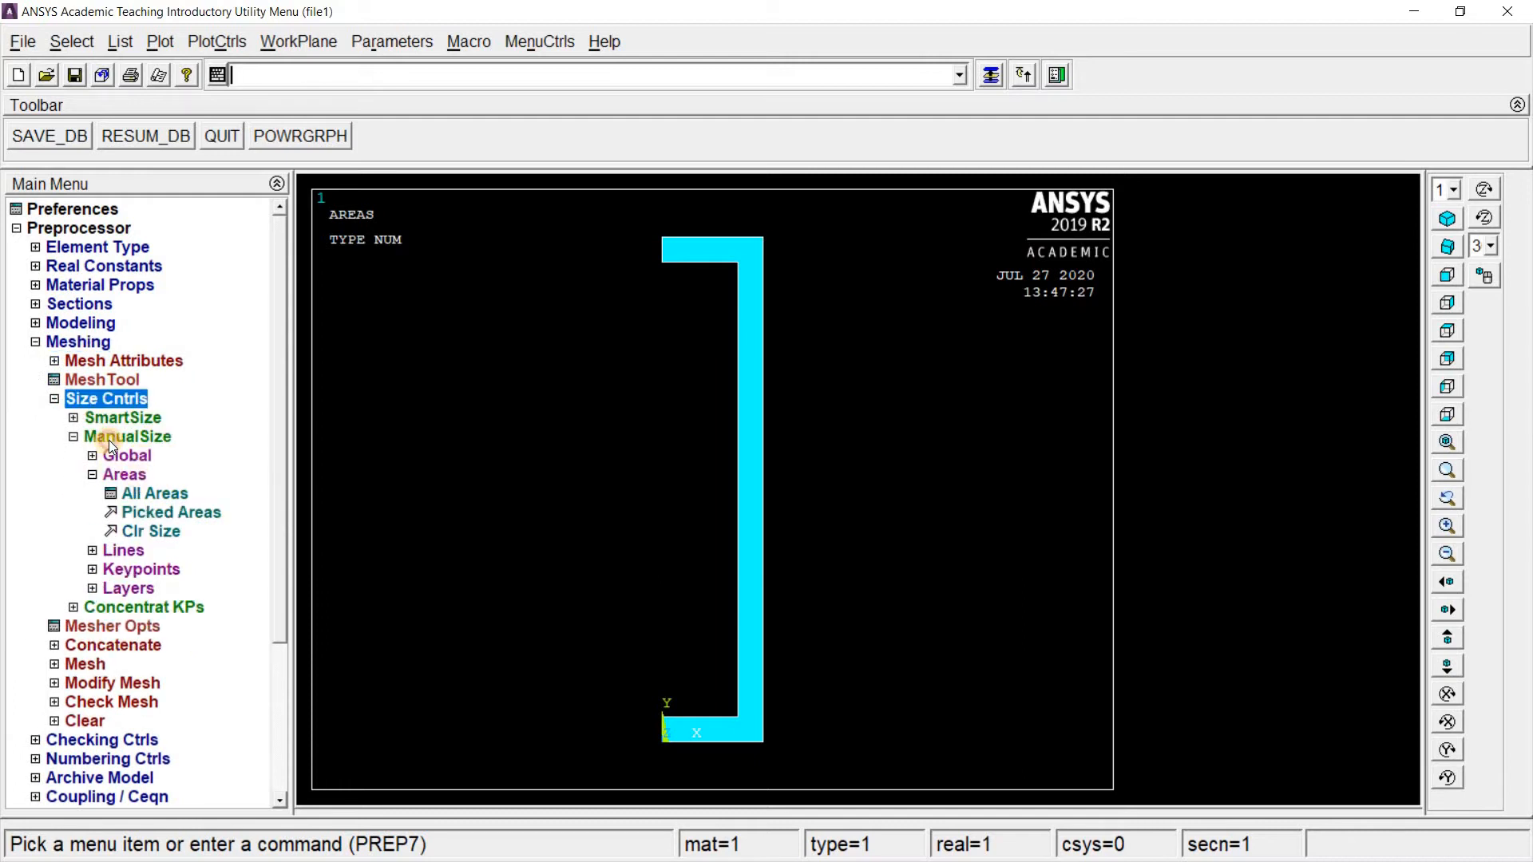
pyautogui.click(109, 439)
pyautogui.click(109, 439)
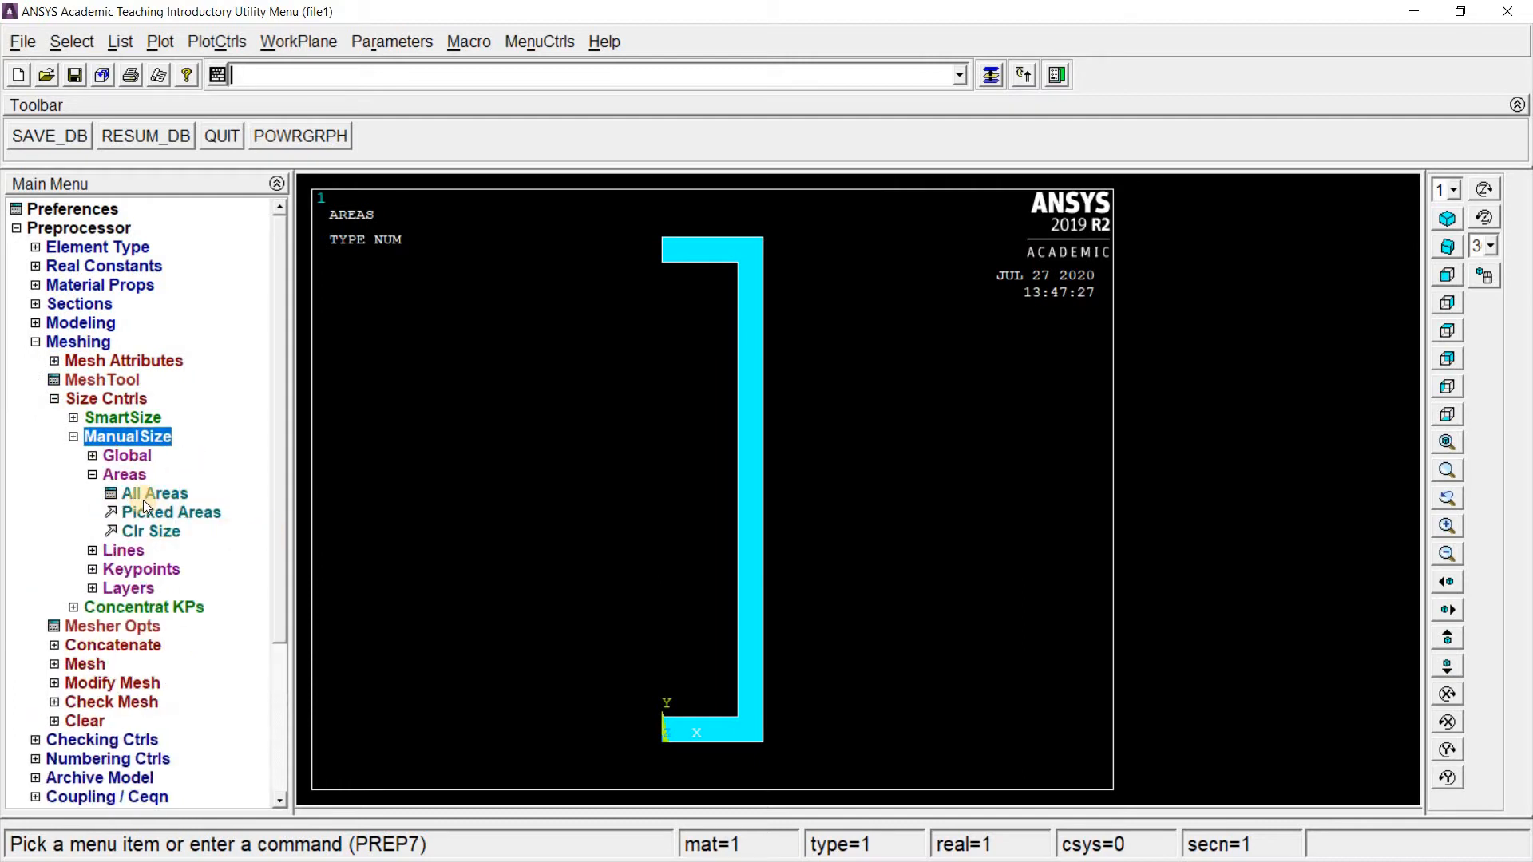
pyautogui.click(143, 498)
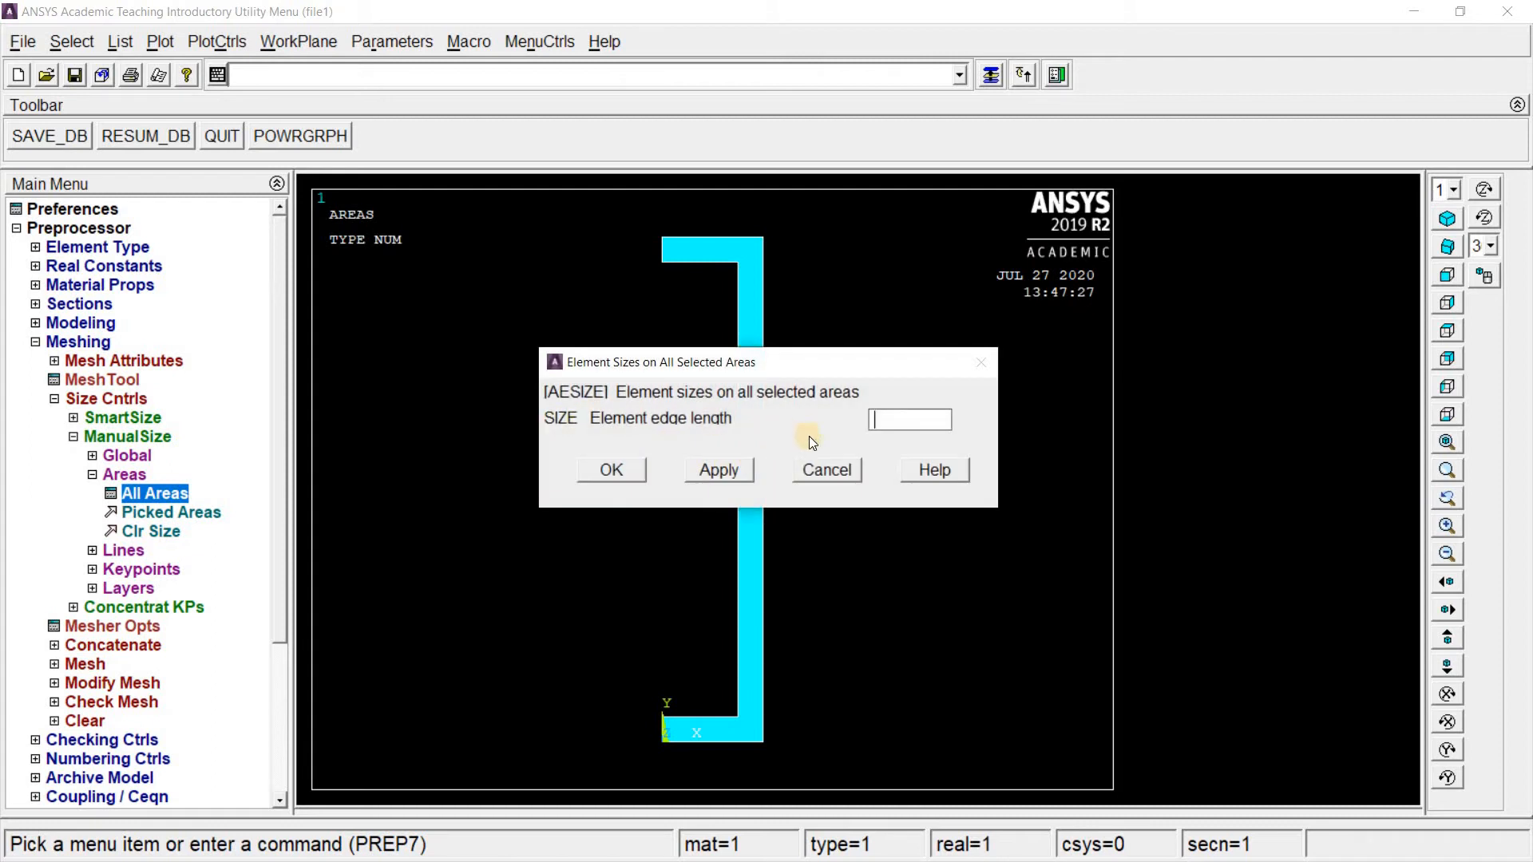
pyautogui.write('2')
pyautogui.click(613, 469)
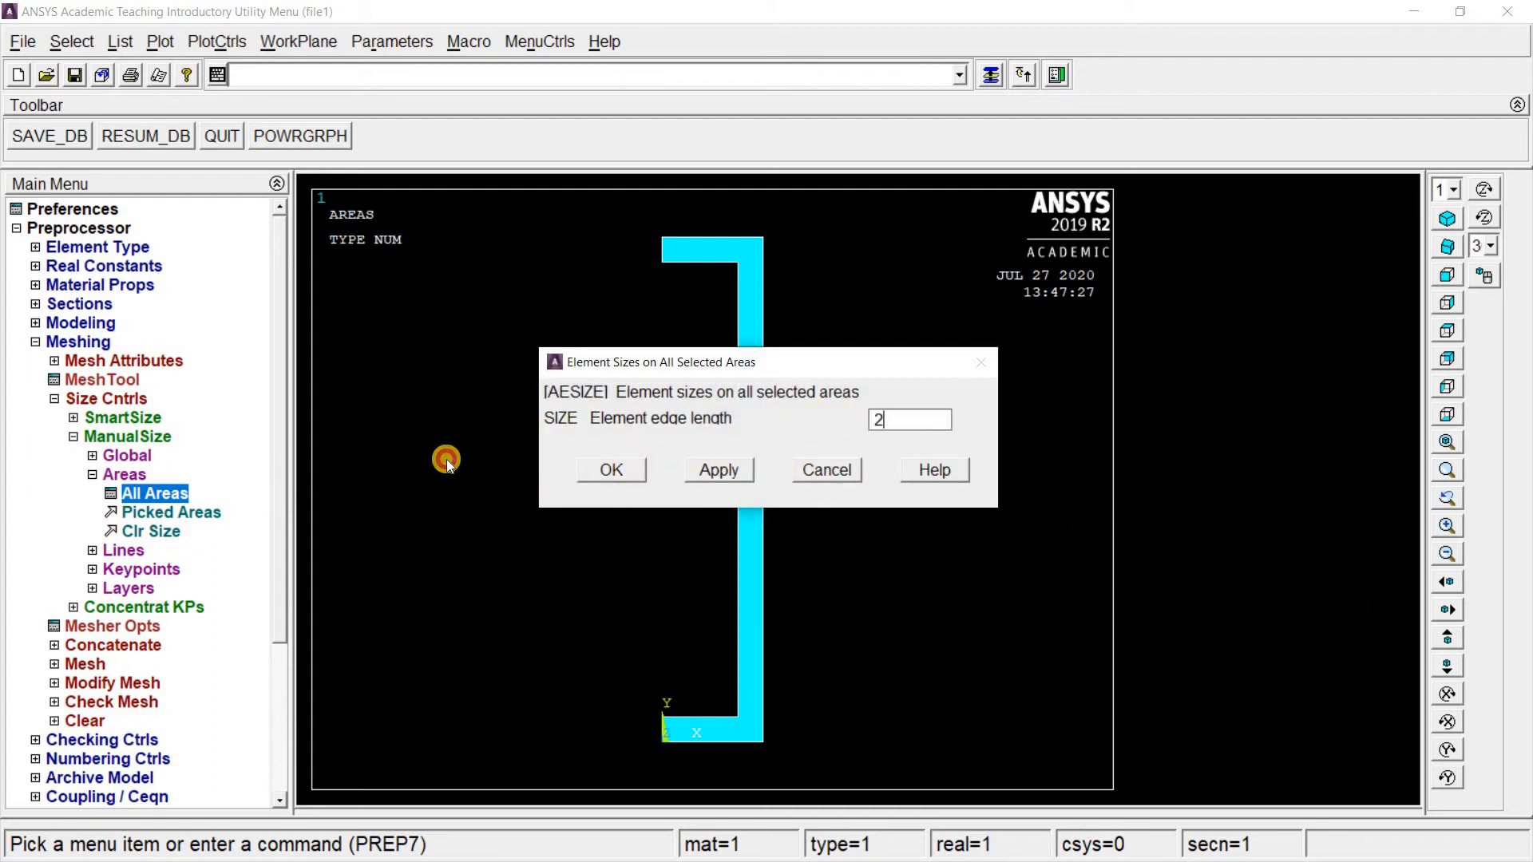
# - Generate a free area mesh on the whole combined cross-section
pyautogui.click(76, 345)
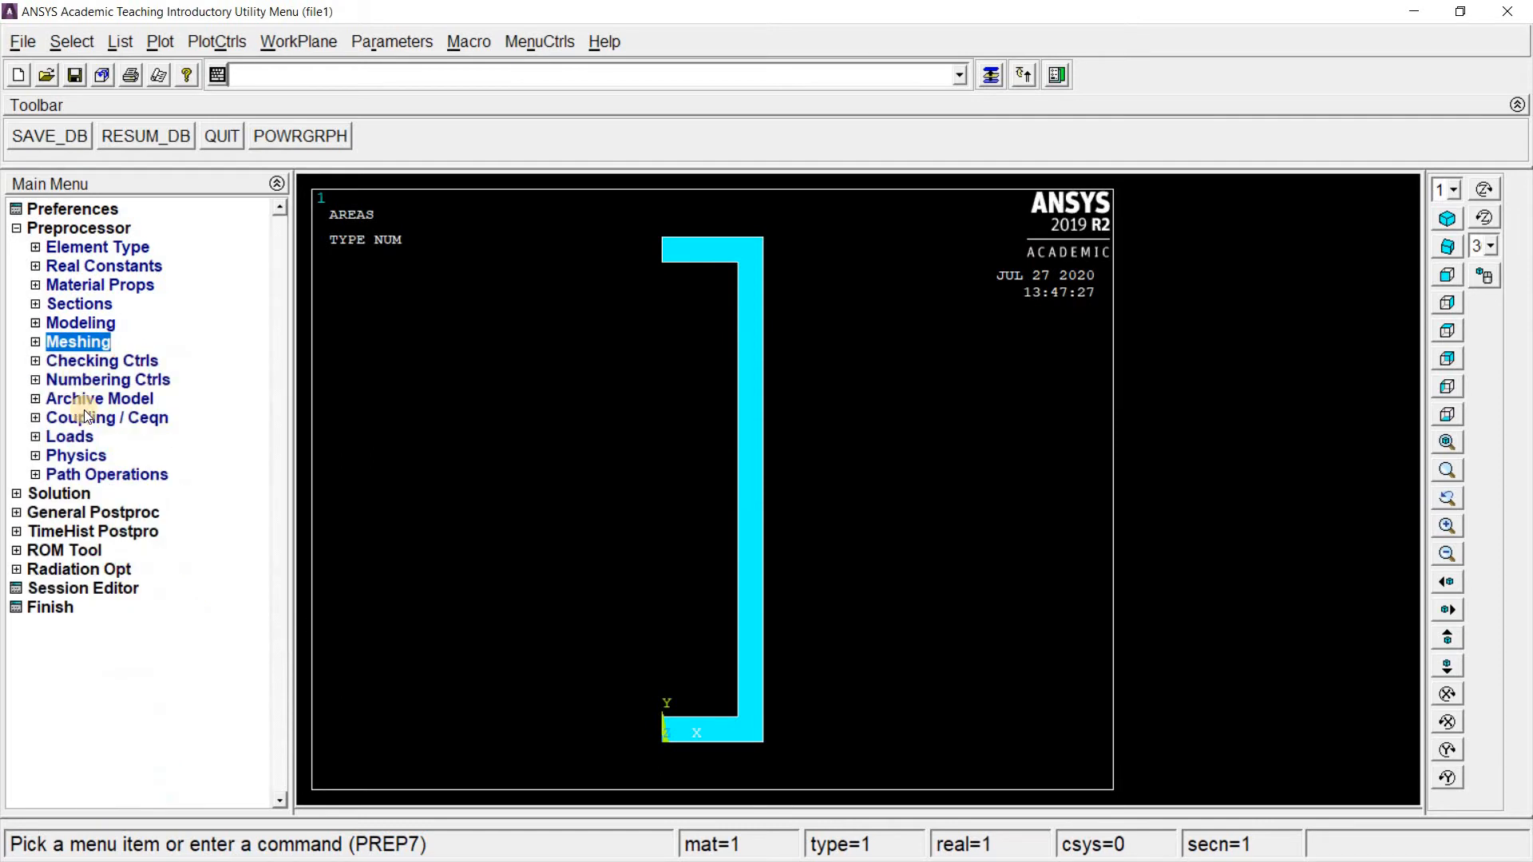
pyautogui.click(78, 352)
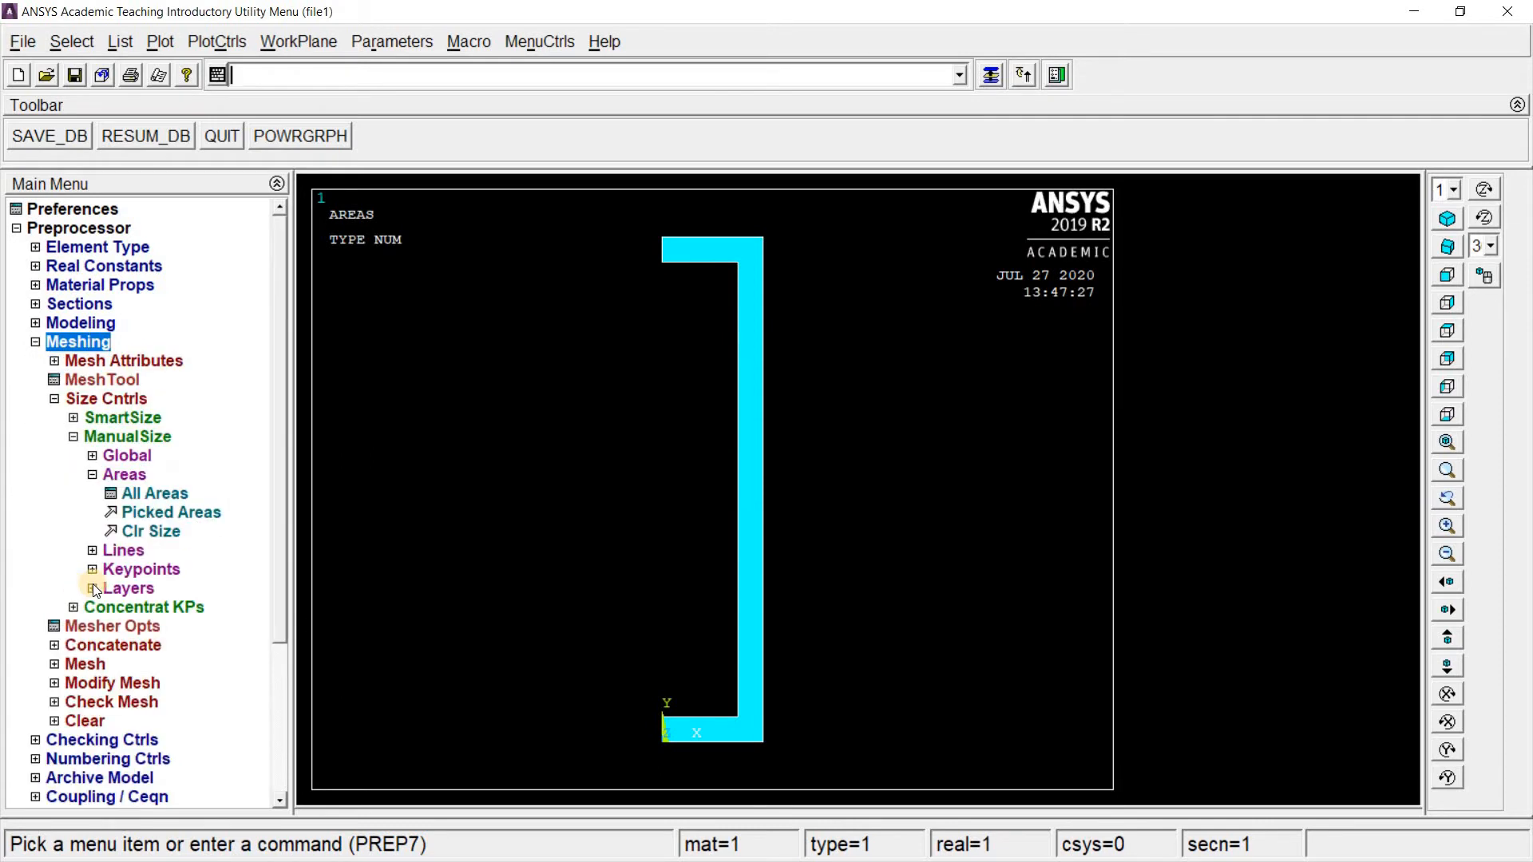
pyautogui.click(56, 664)
pyautogui.click(73, 513)
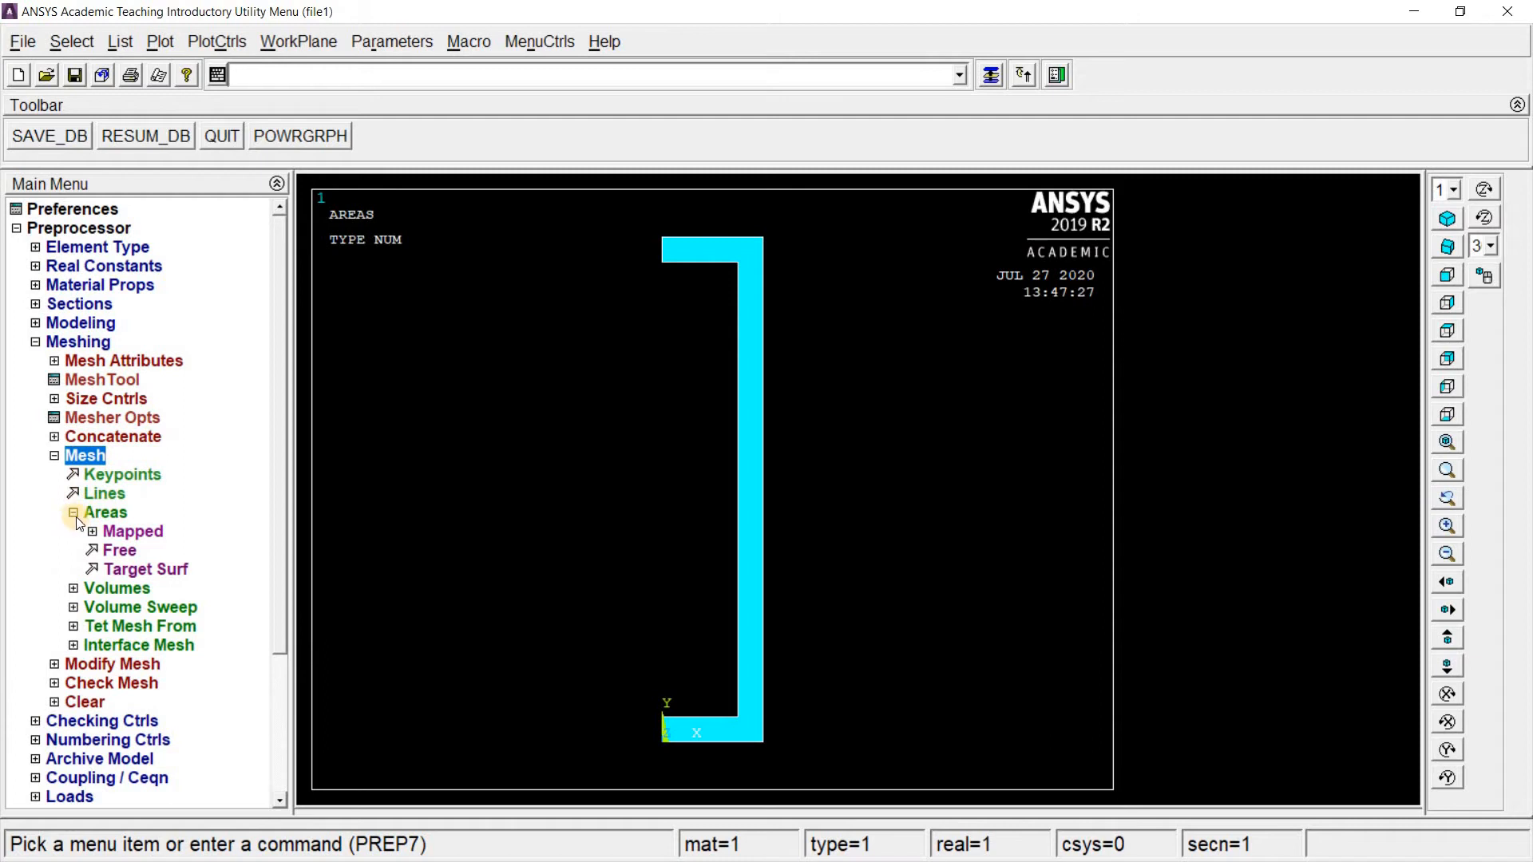
pyautogui.click(123, 551)
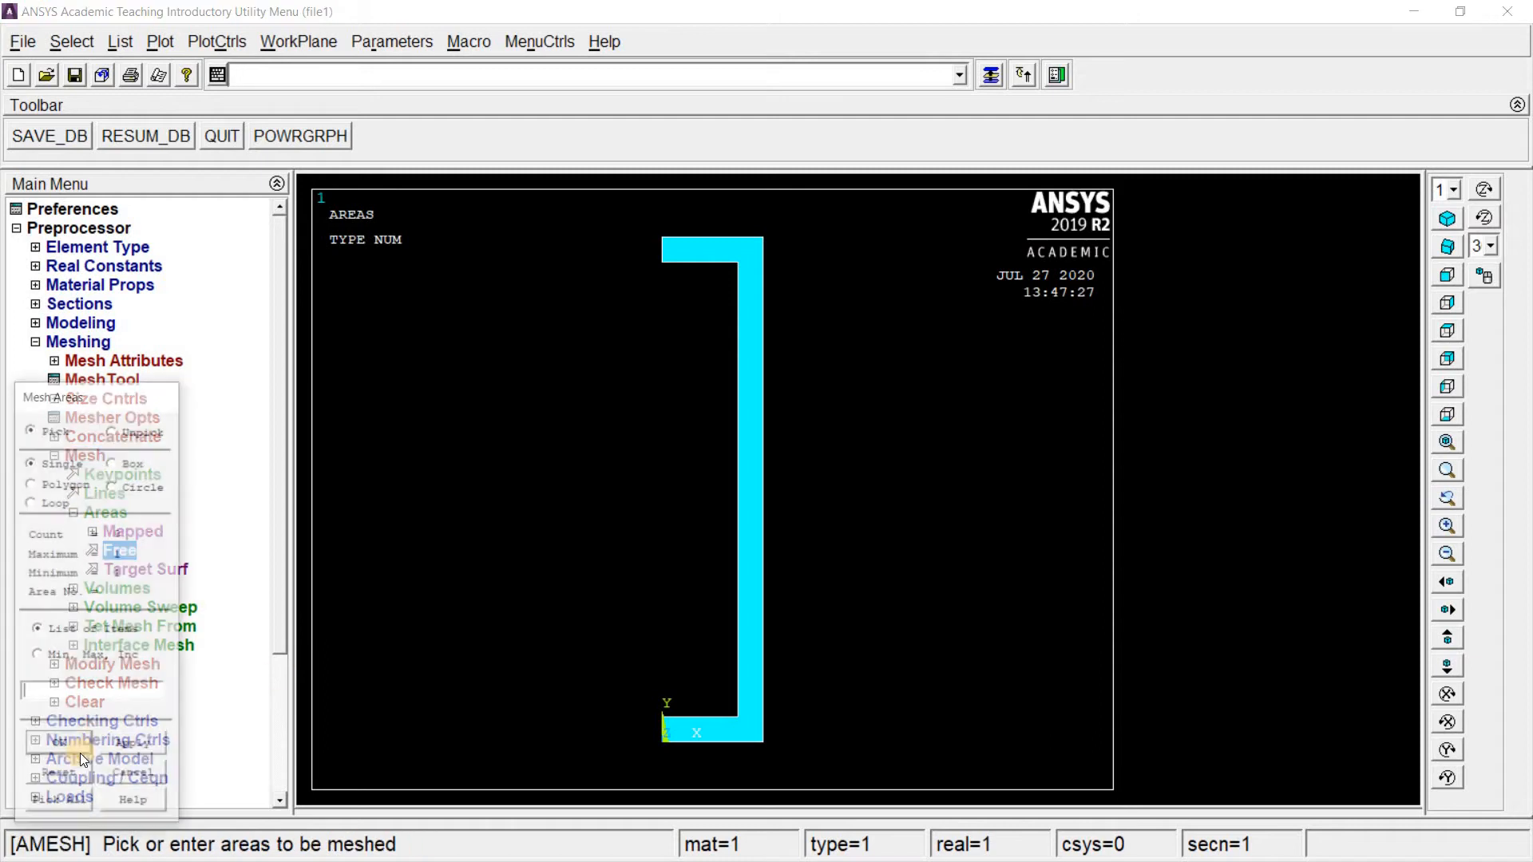
pyautogui.click(58, 799)
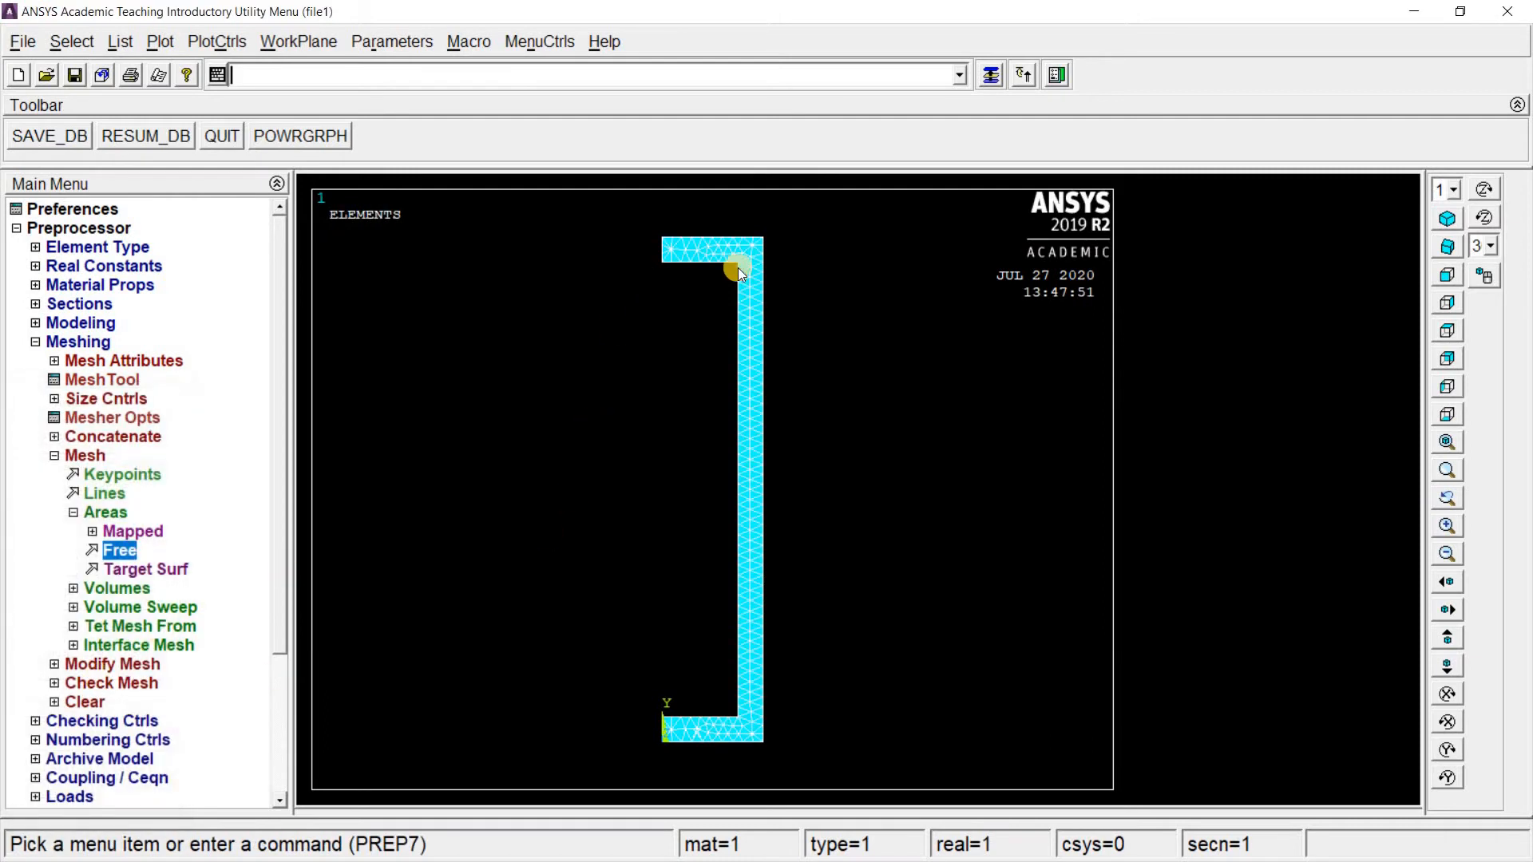
pyautogui.click(35, 342)
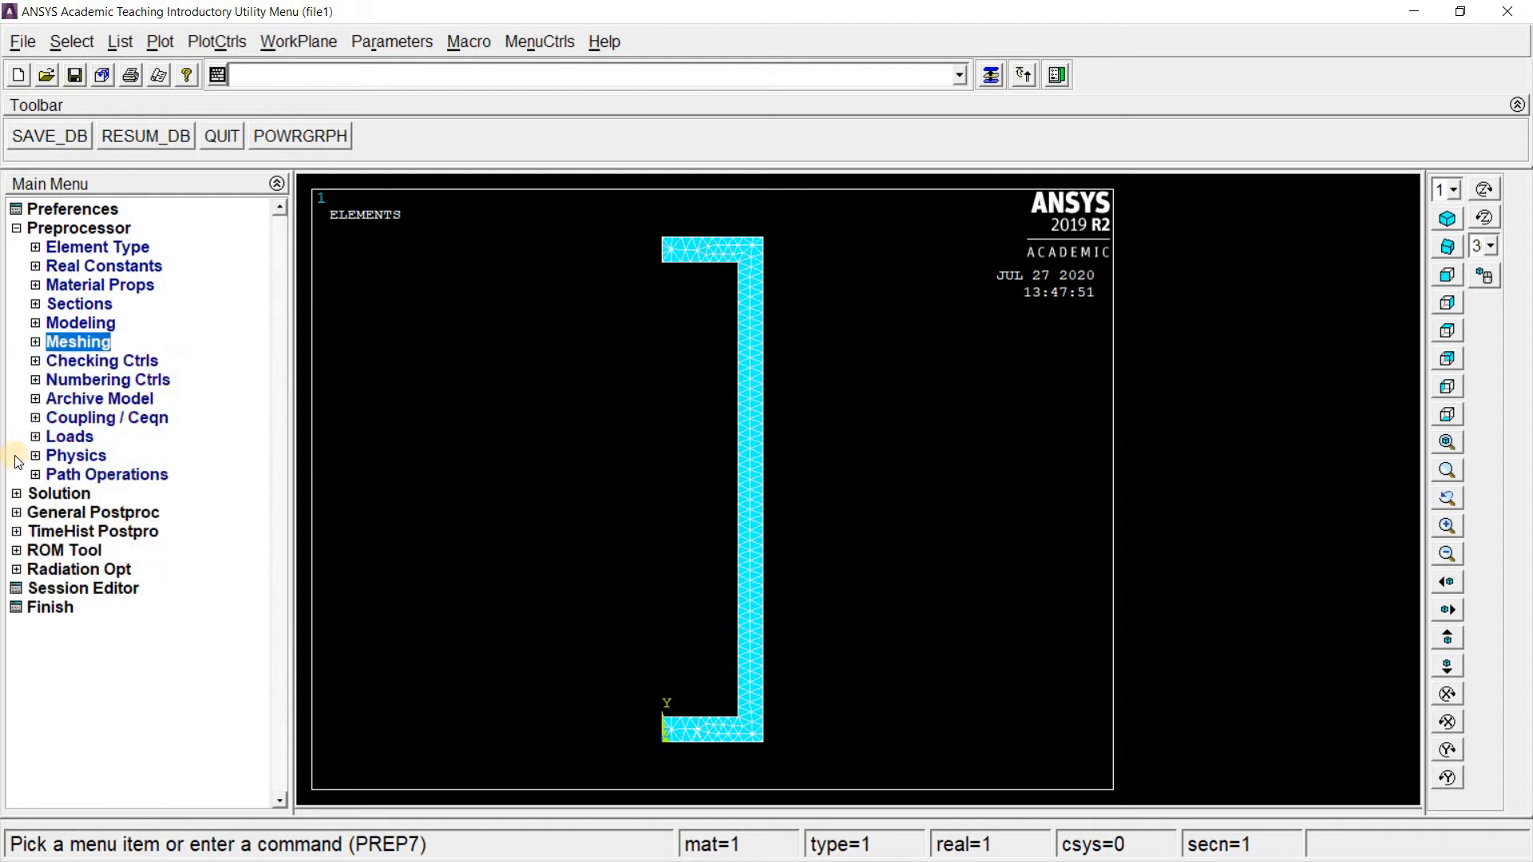
# - Define the new analysis type as Static for the solution
pyautogui.click(17, 494)
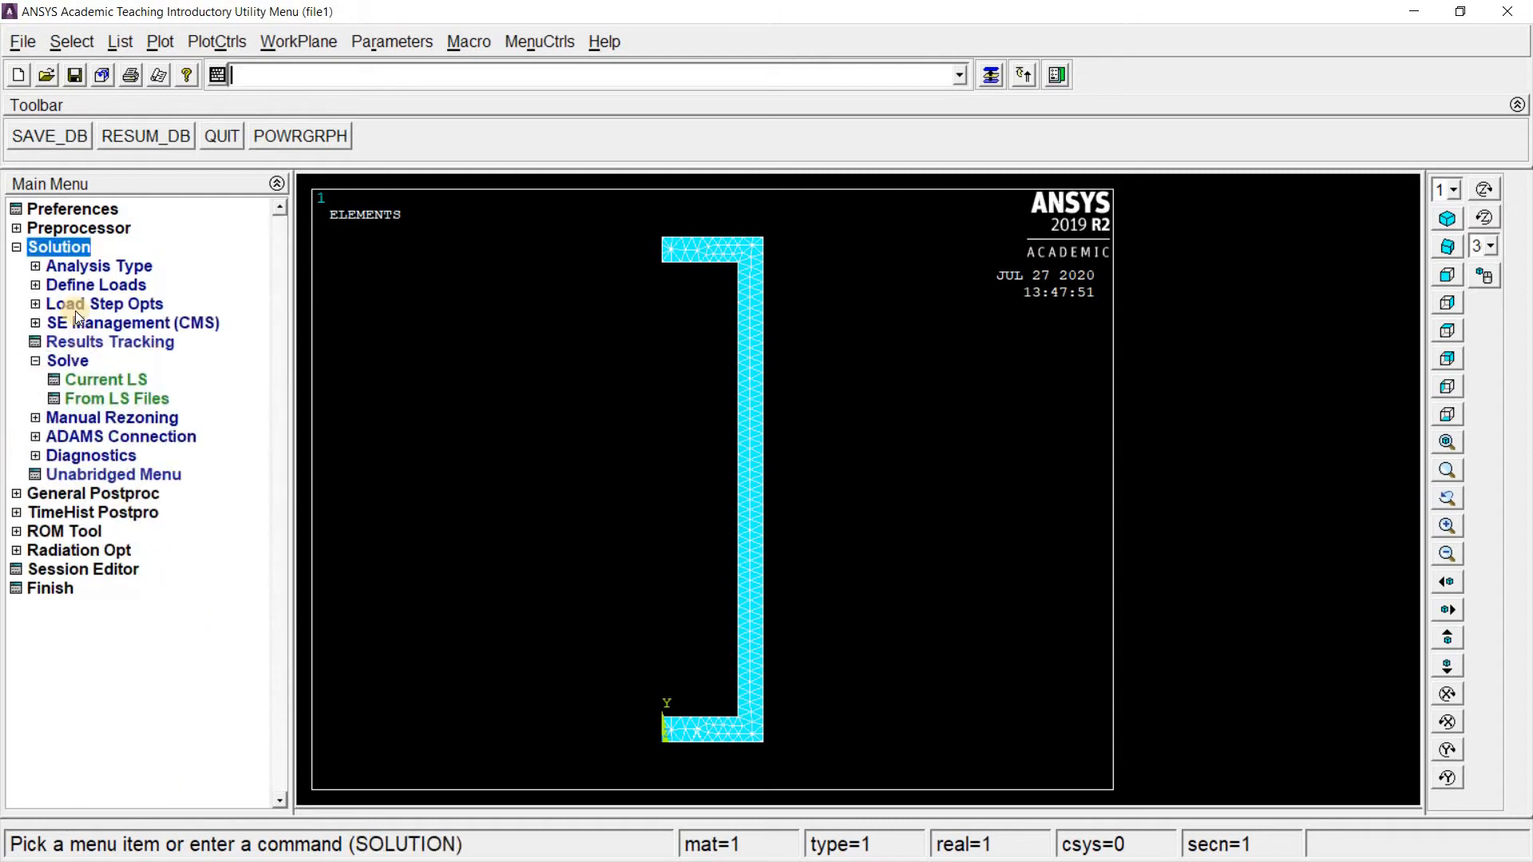
pyautogui.click(36, 266)
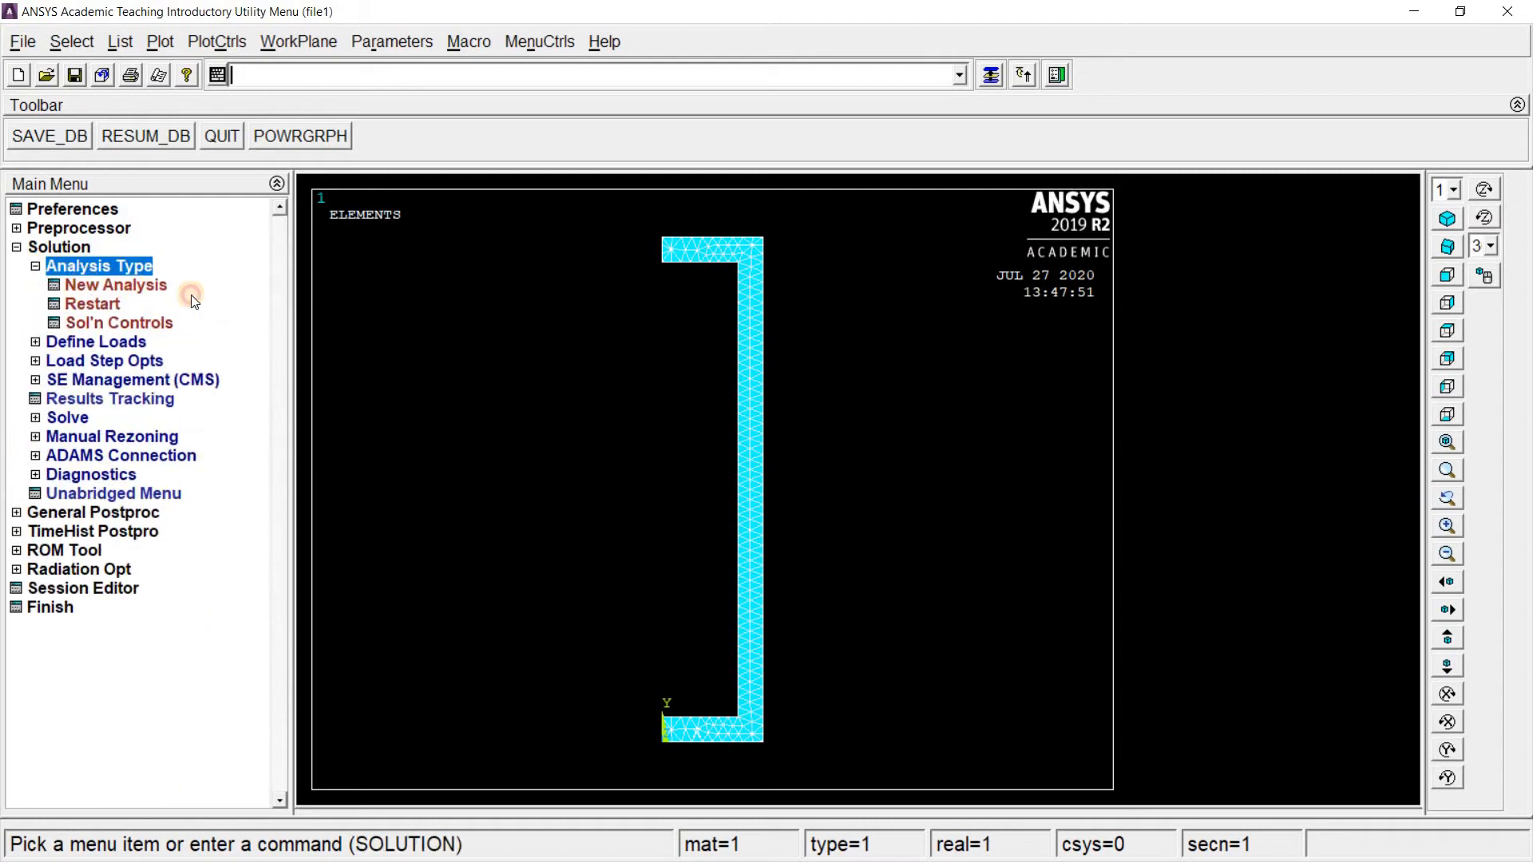
pyautogui.click(86, 286)
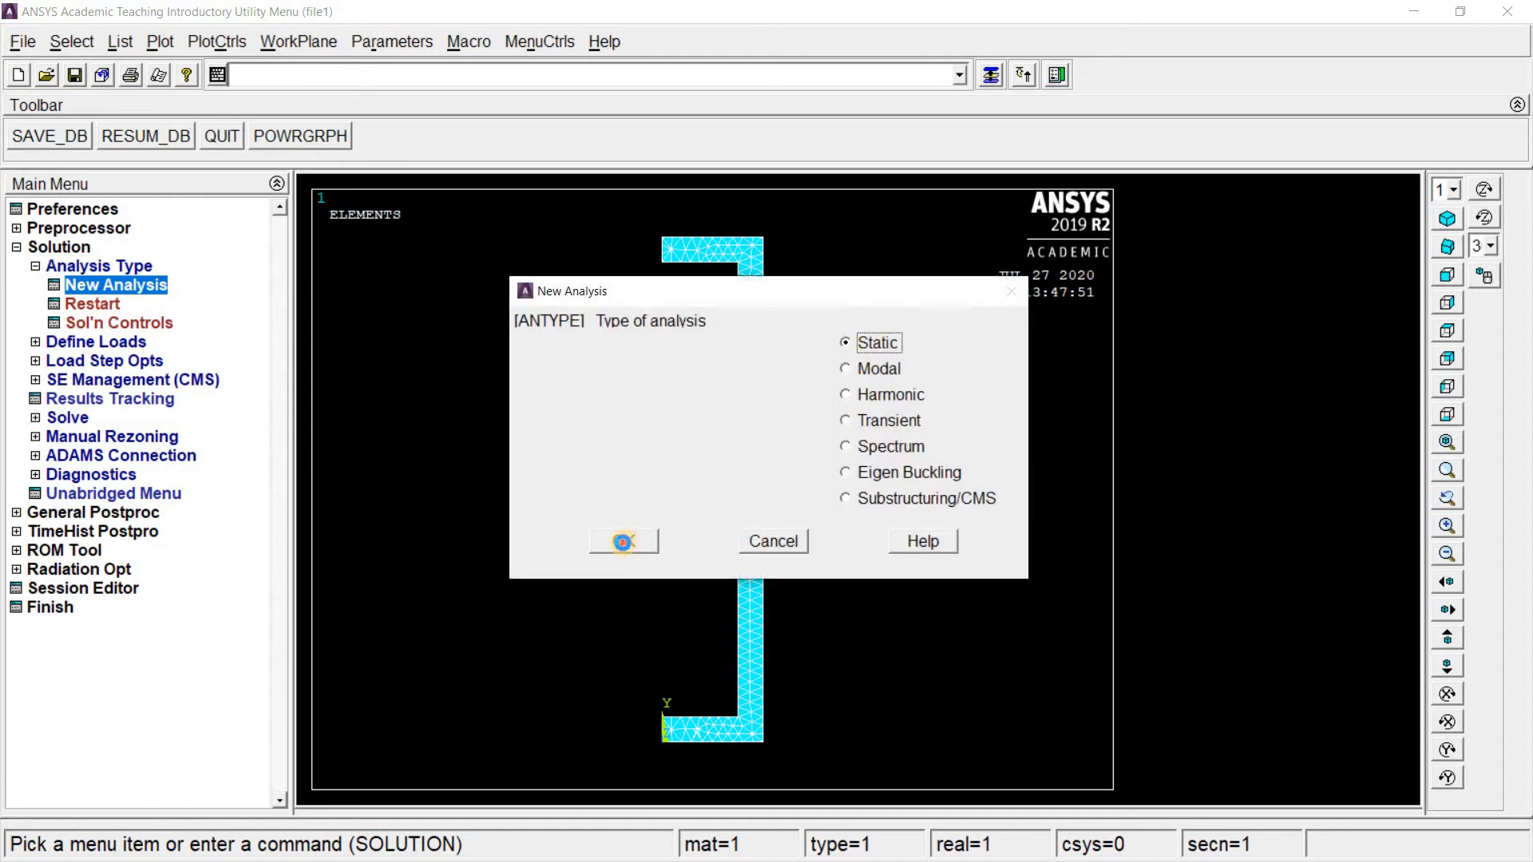
pyautogui.click(622, 542)
pyautogui.click(64, 270)
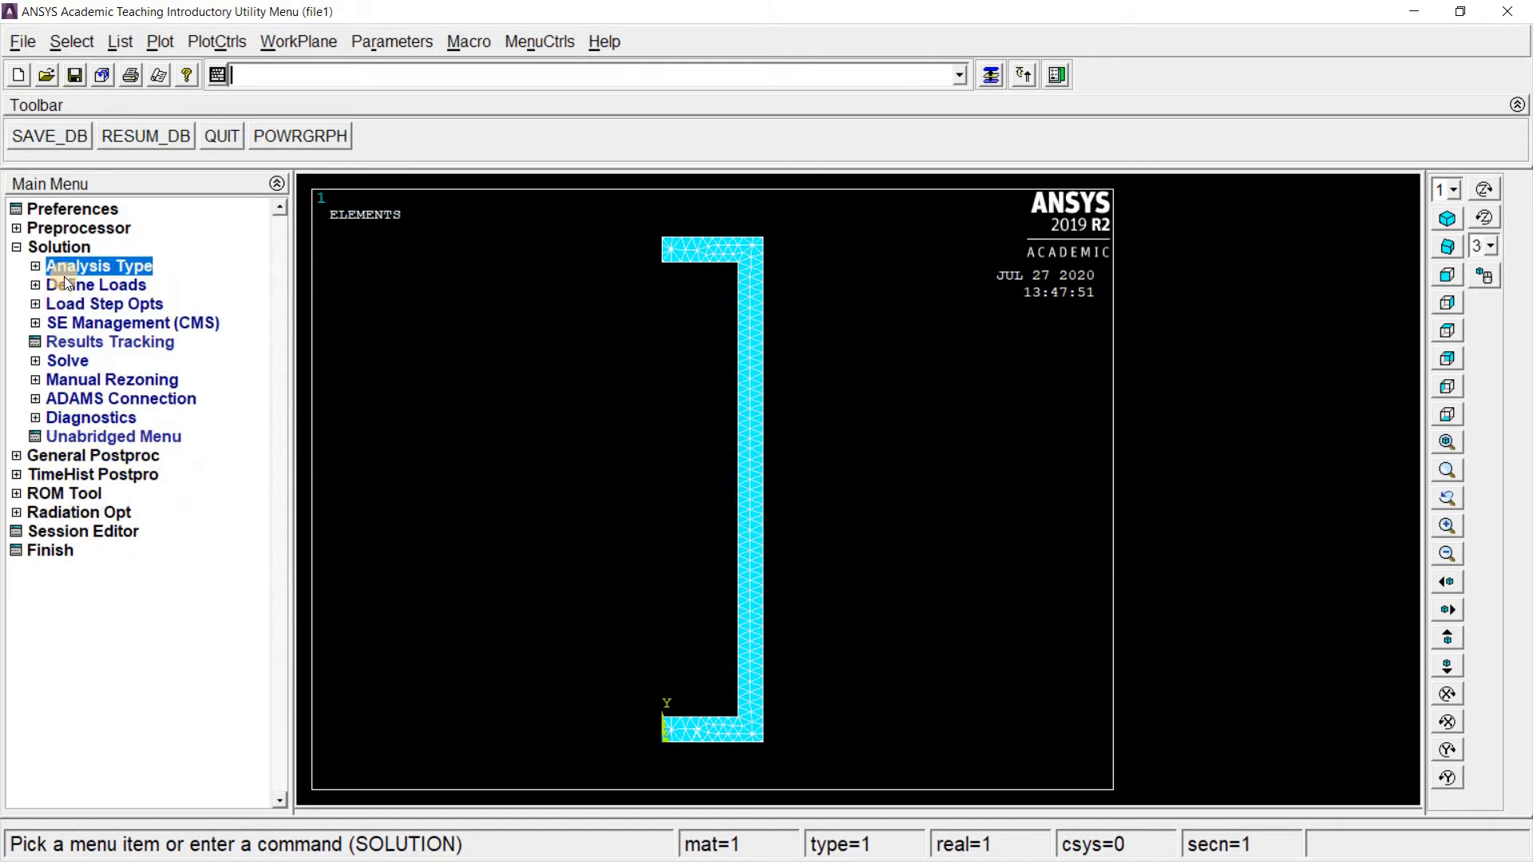
# - Apply a symmetry boundary condition to the two short vertical end lines of the bottom and top caps on the Y axis
pyautogui.click(51, 287)
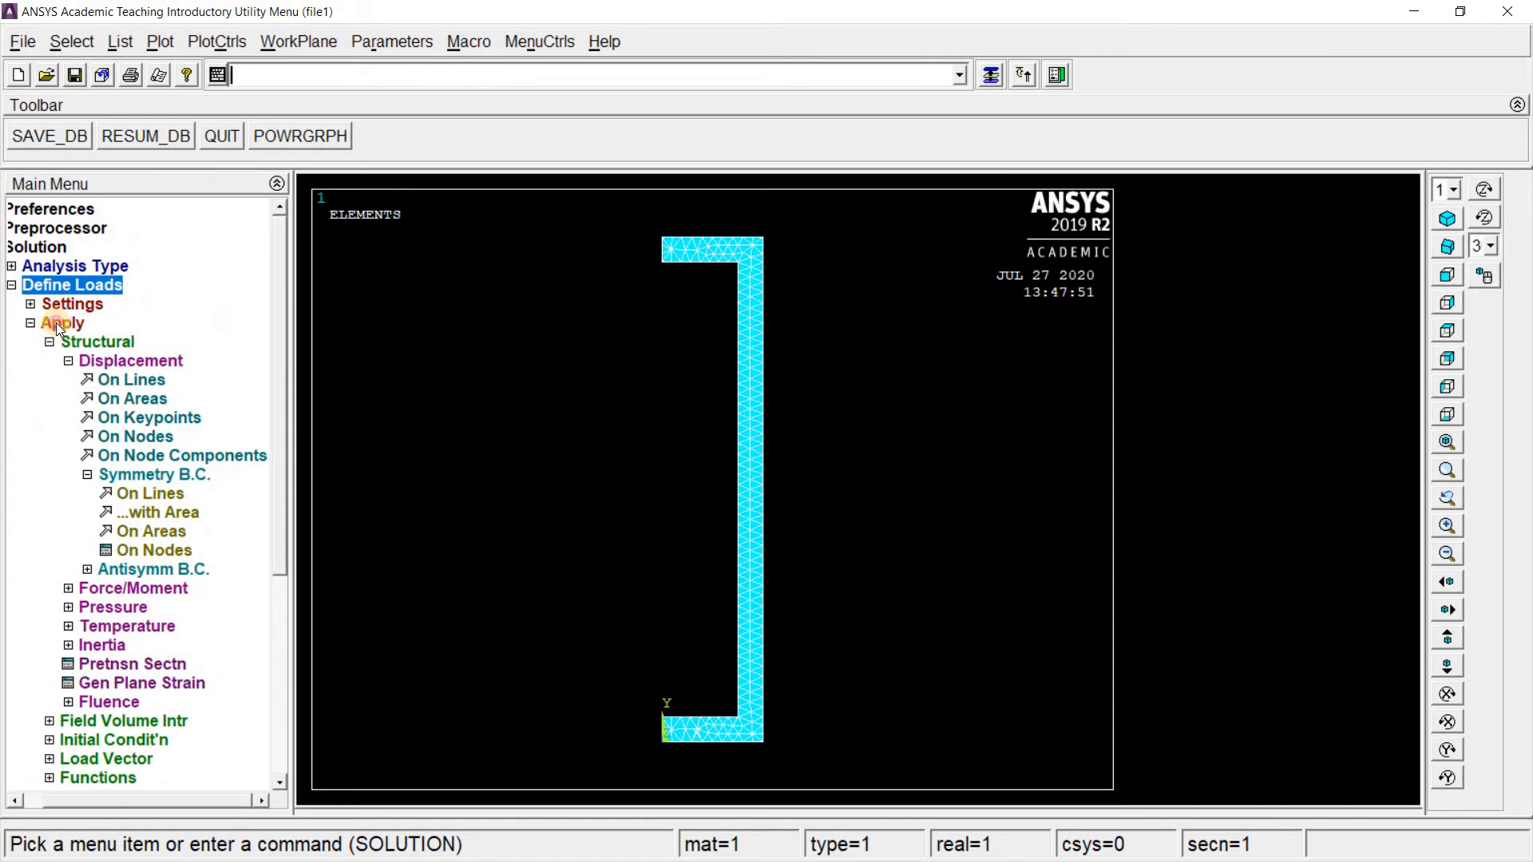
pyautogui.click(57, 324)
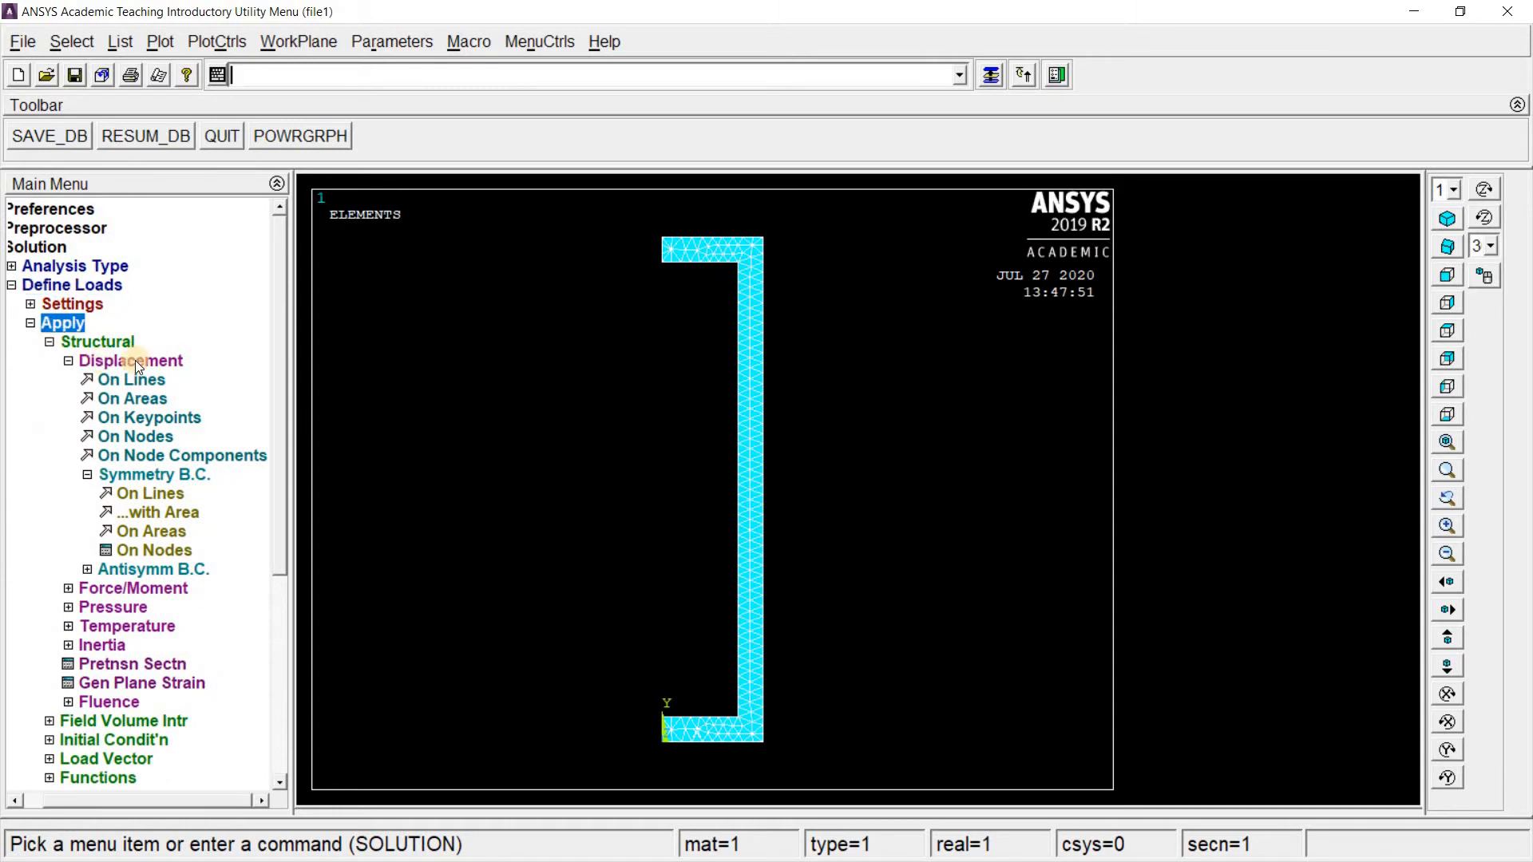
pyautogui.click(151, 475)
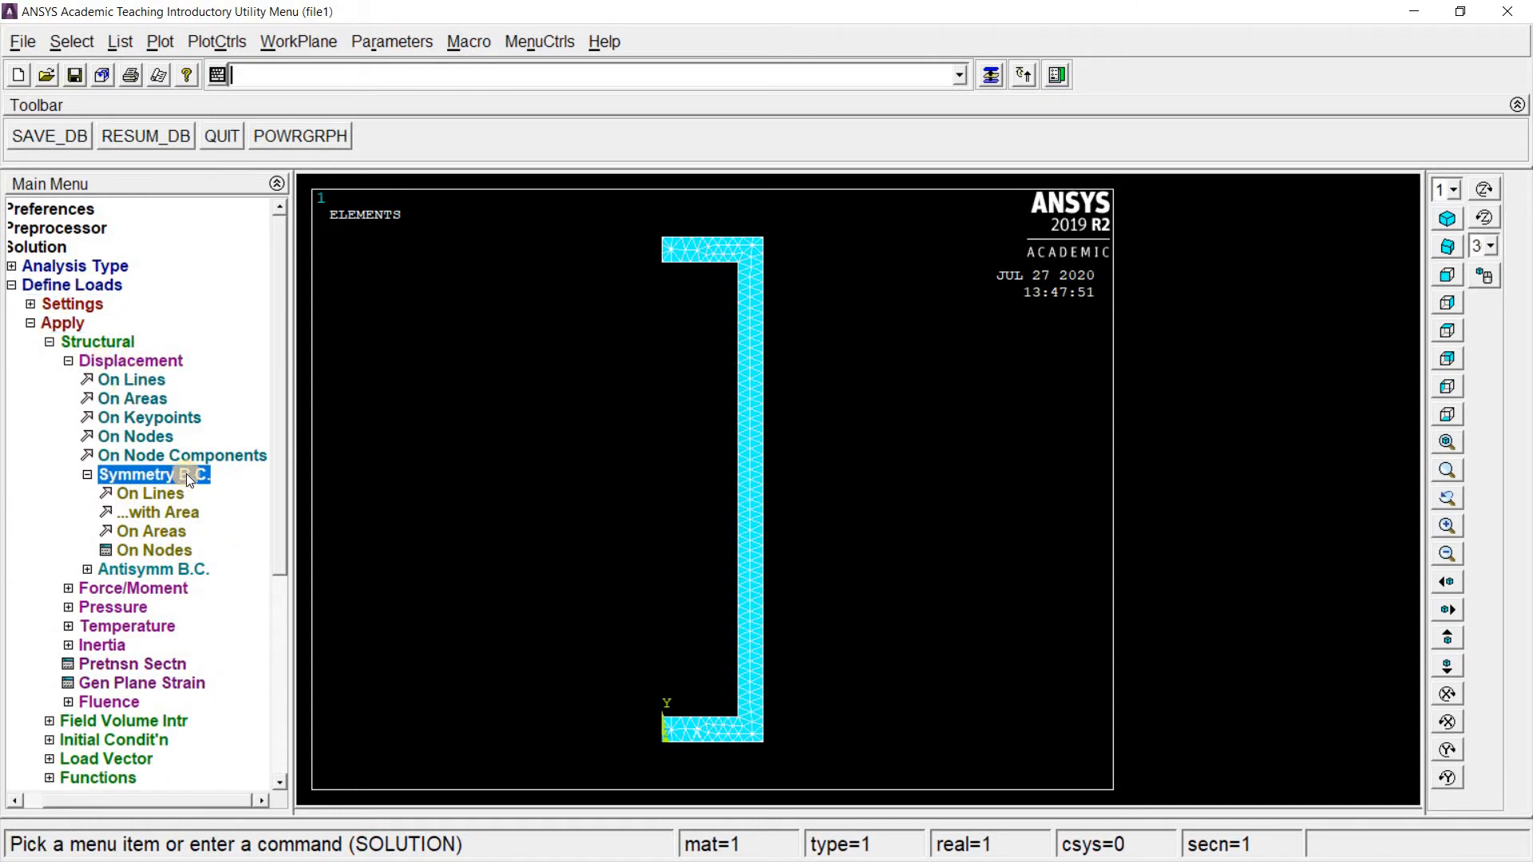
pyautogui.click(151, 492)
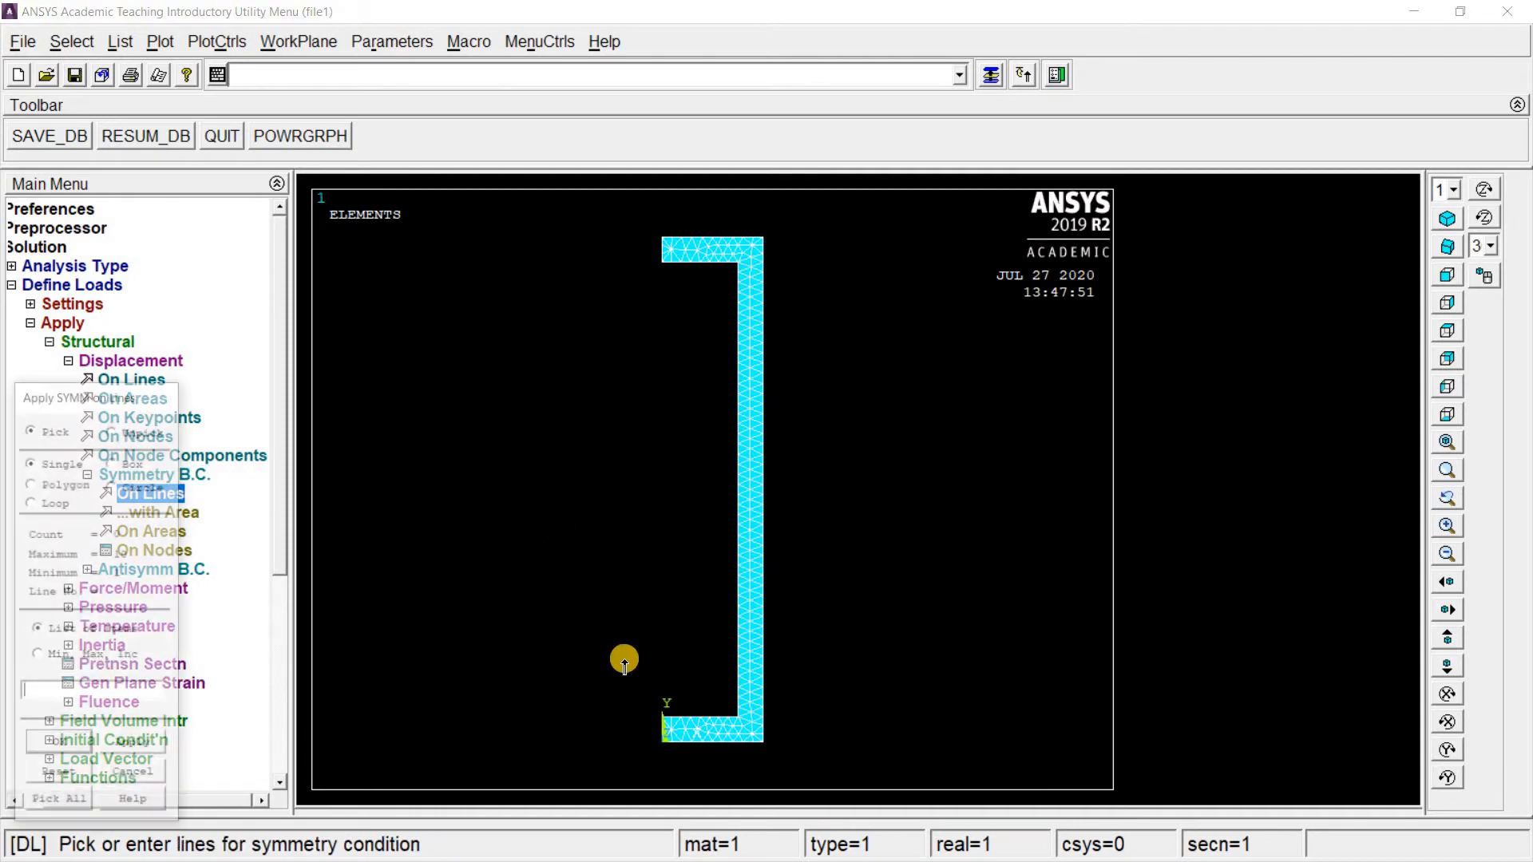
pyautogui.click(661, 729)
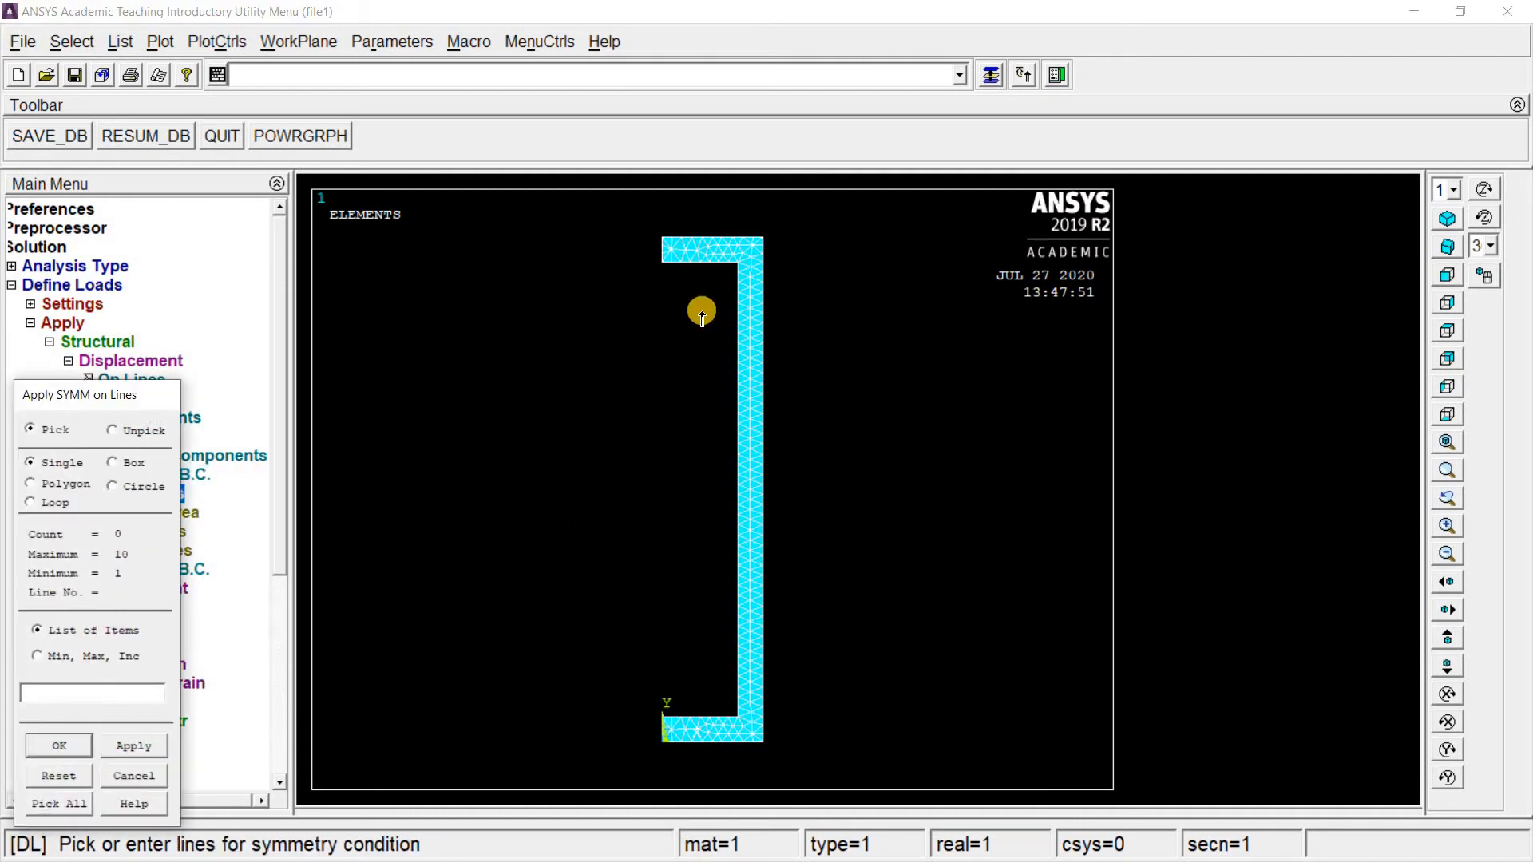
pyautogui.click(661, 248)
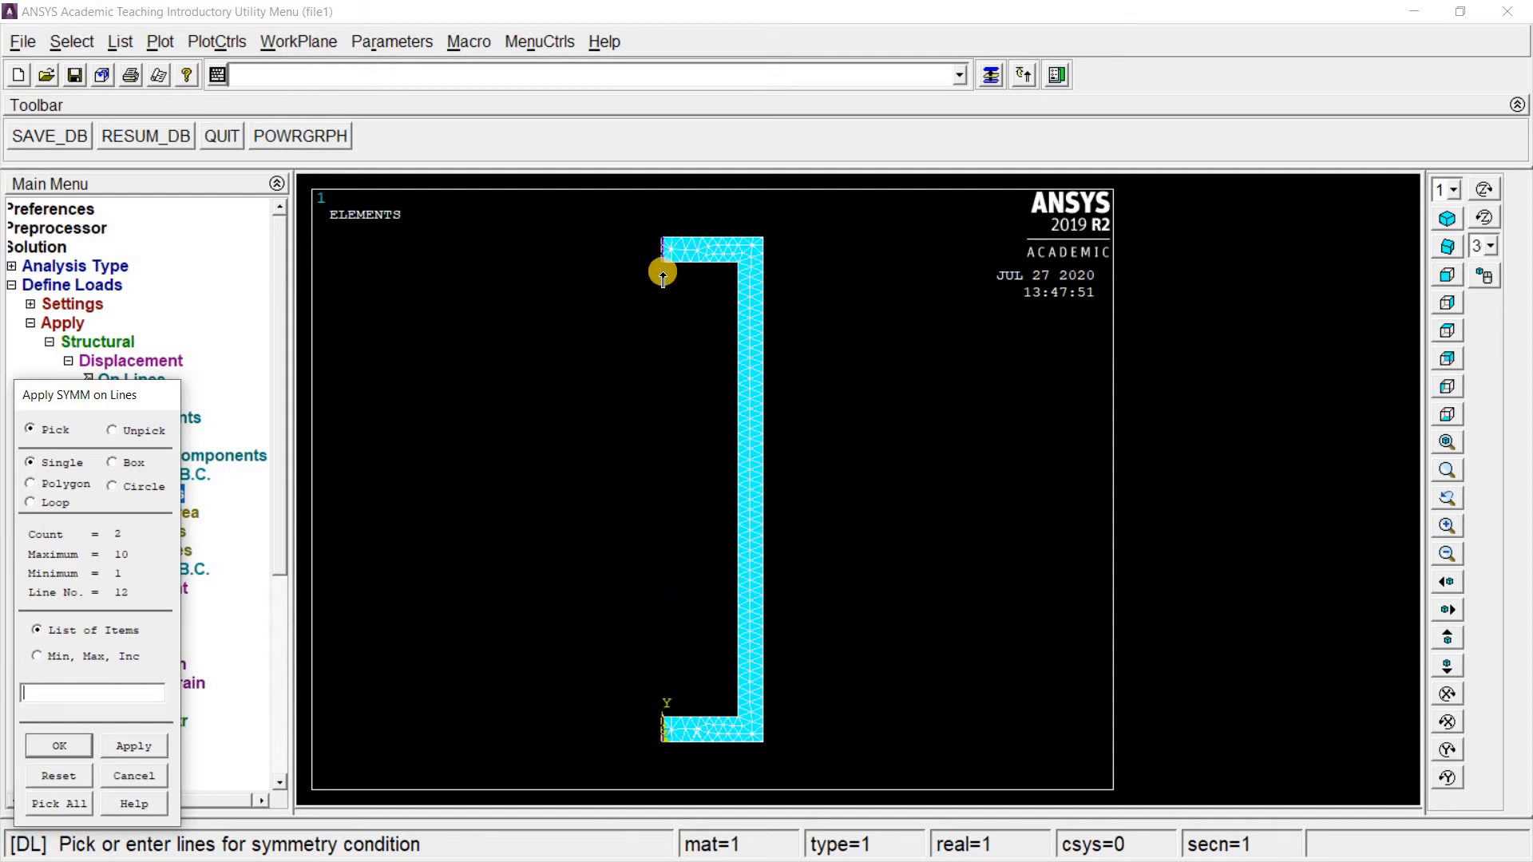
pyautogui.click(57, 746)
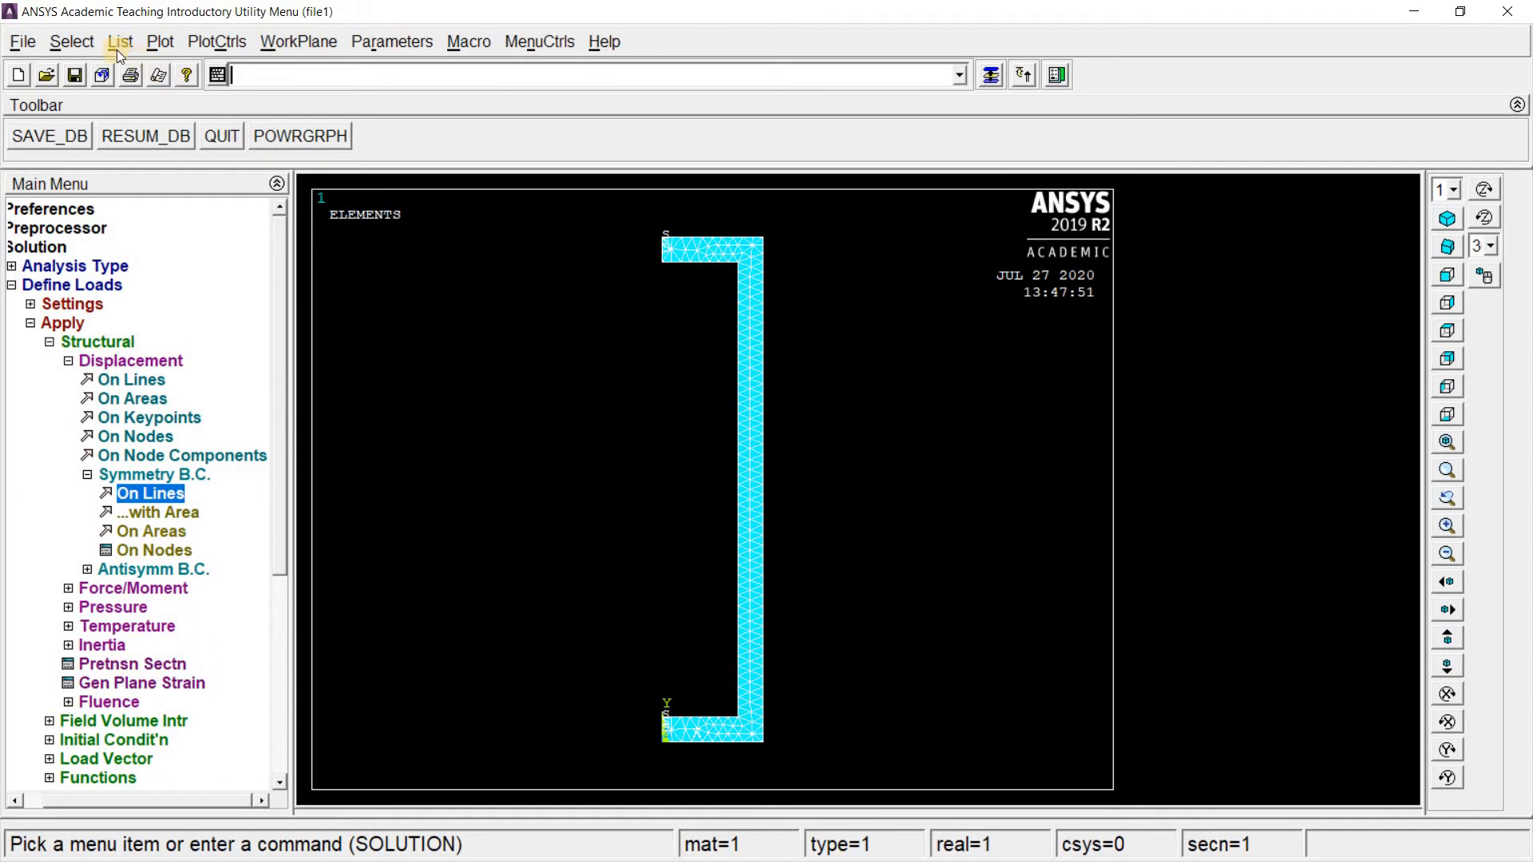
# - Select the nodes by location at Y coordinate 50 from the full set
pyautogui.click(77, 41)
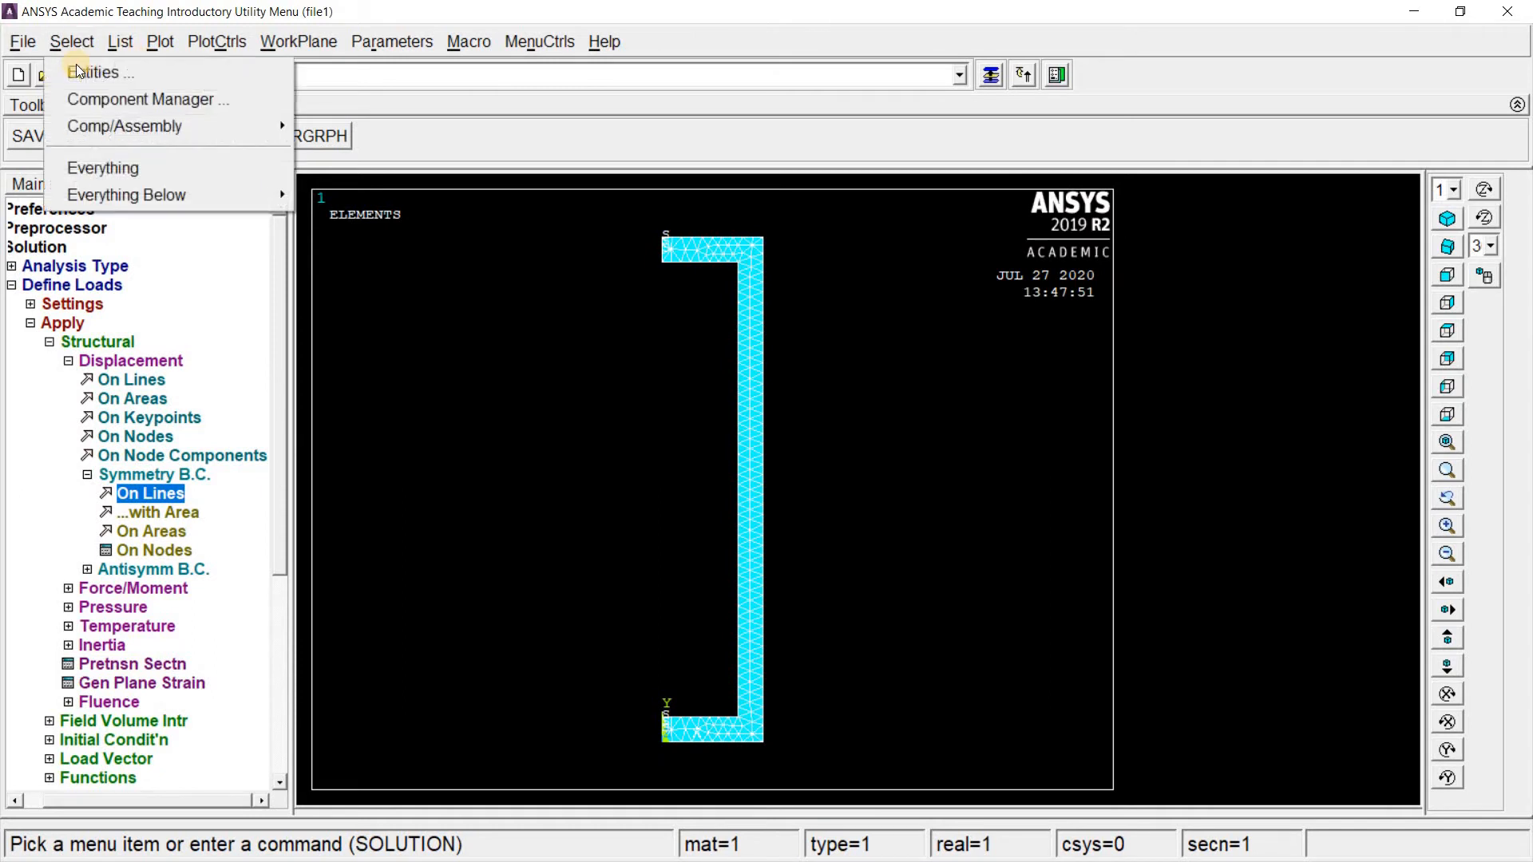
pyautogui.click(77, 70)
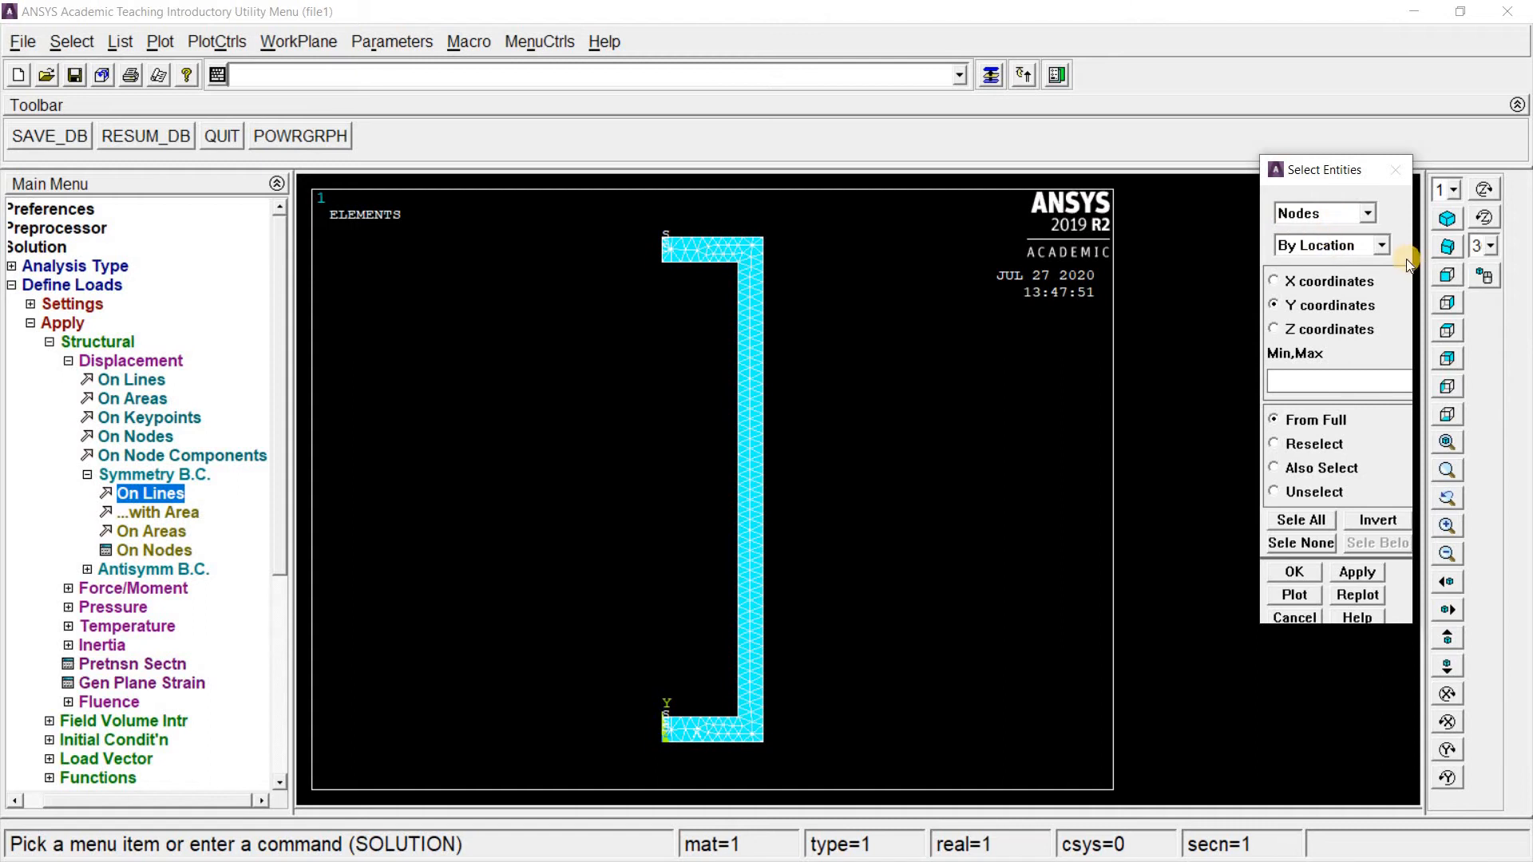
pyautogui.click(1313, 383)
pyautogui.write('50')
pyautogui.click(1302, 569)
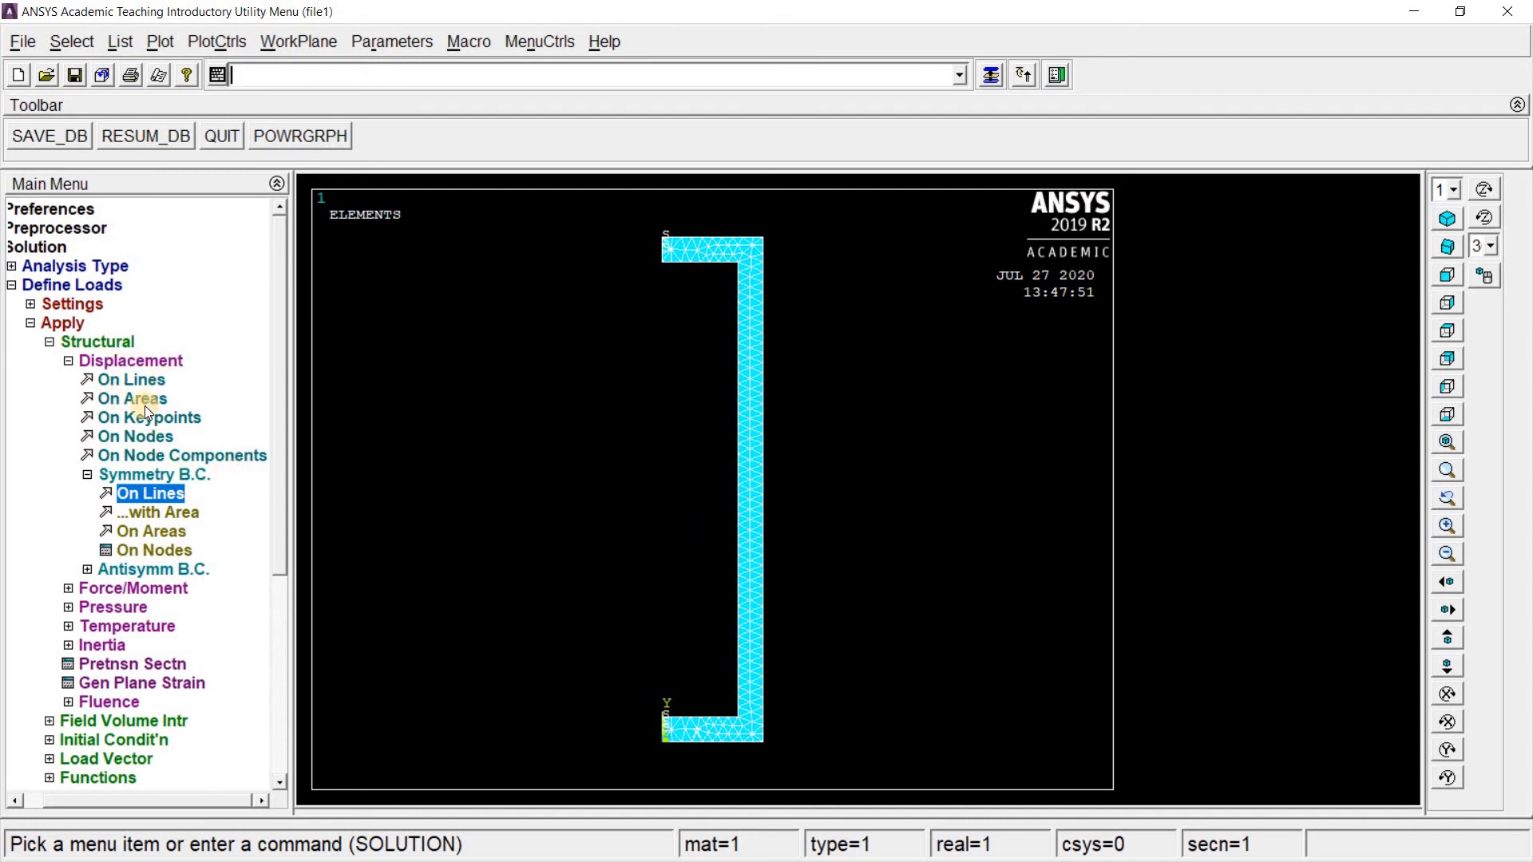
# - Constrain UY on the selected mid-height nodes with a constant displacement value of 0
pyautogui.click(142, 432)
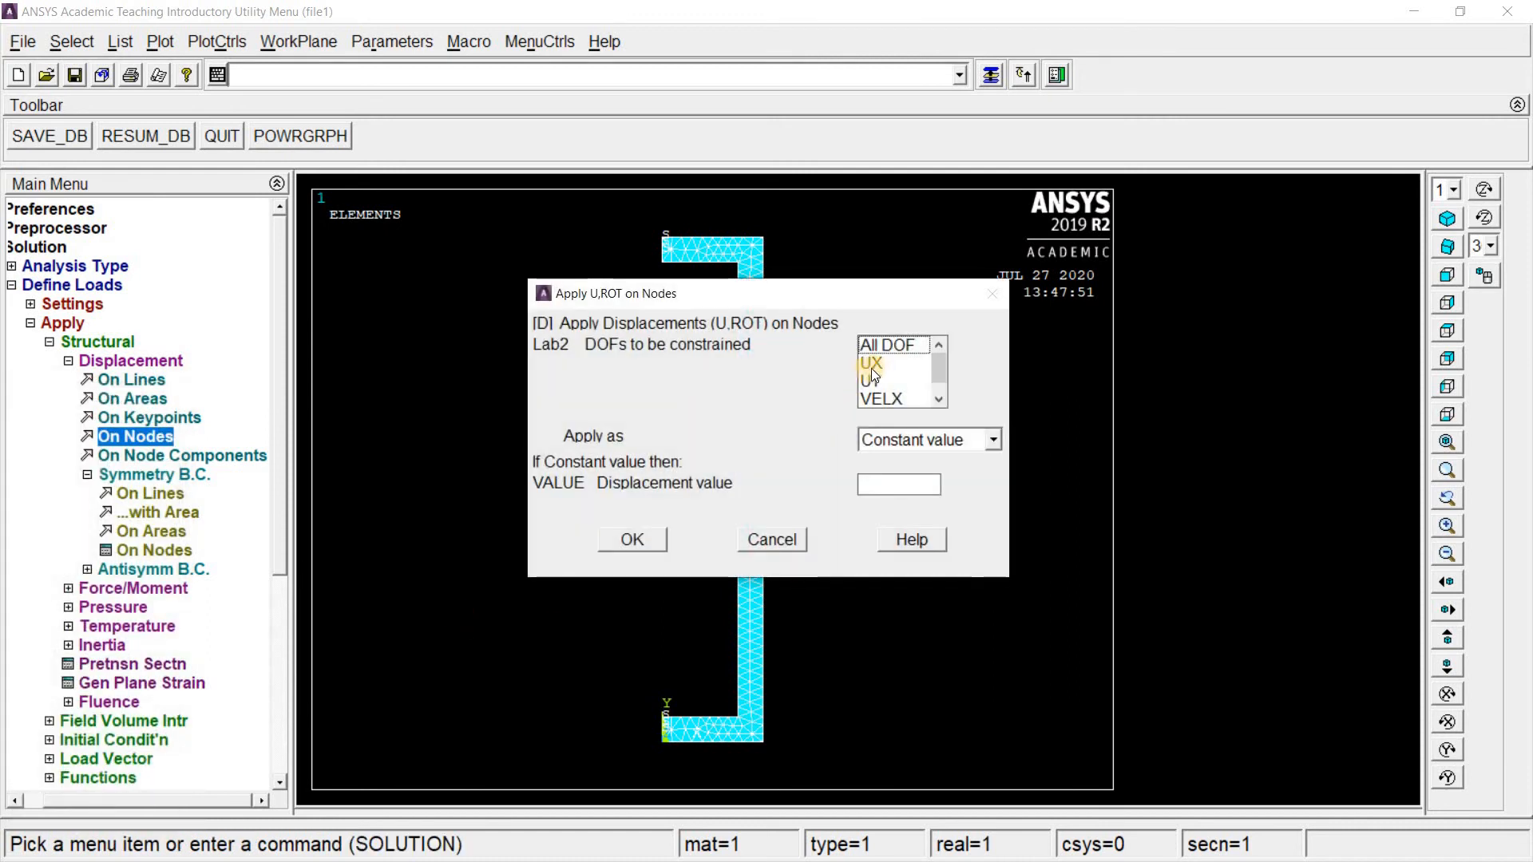
pyautogui.click(875, 379)
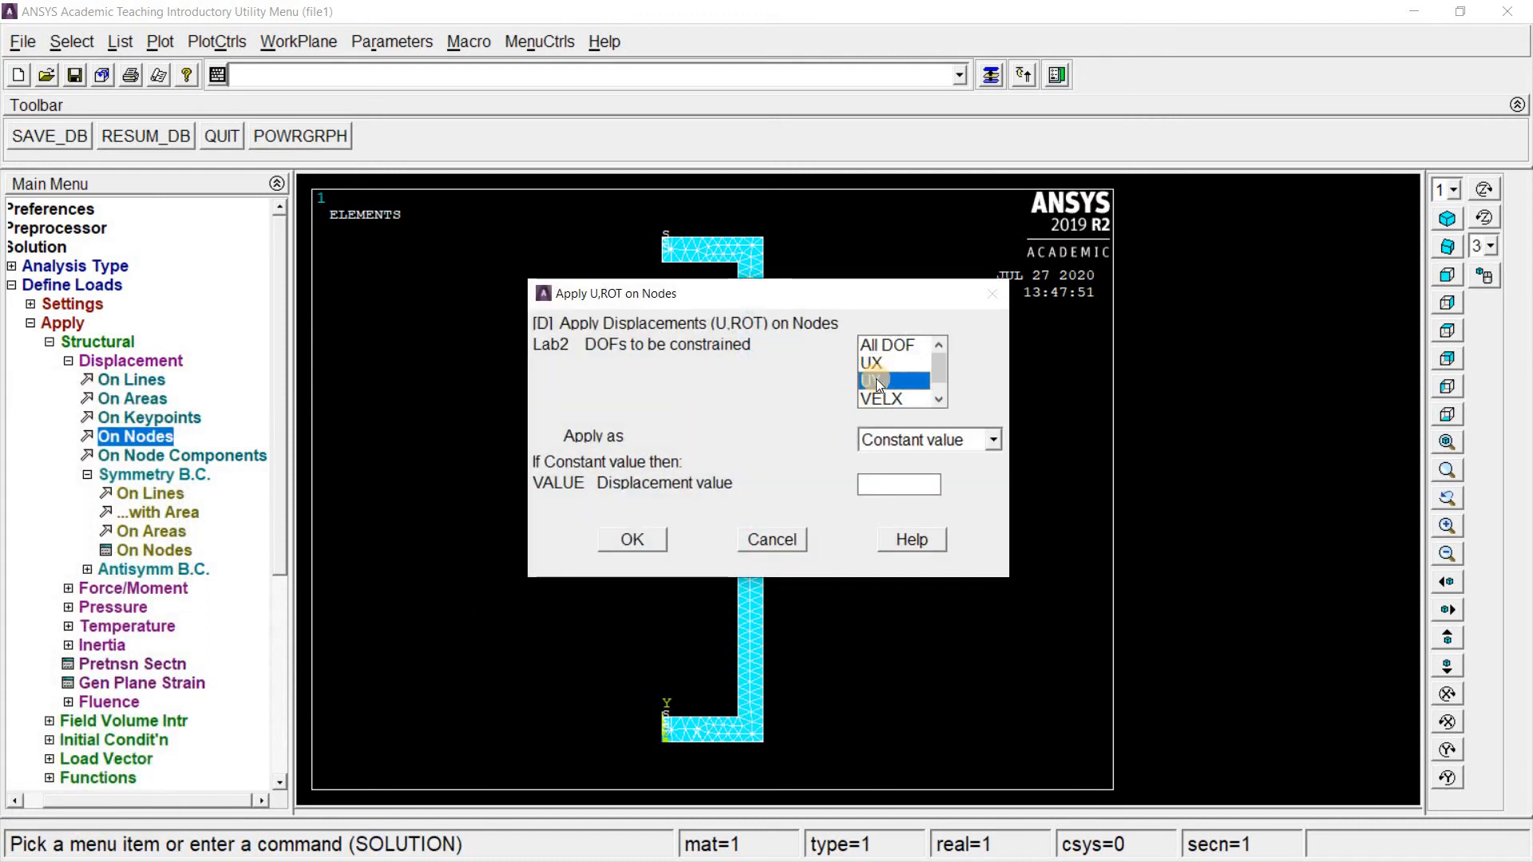
pyautogui.click(908, 477)
pyautogui.write('0')
pyautogui.press('Return')
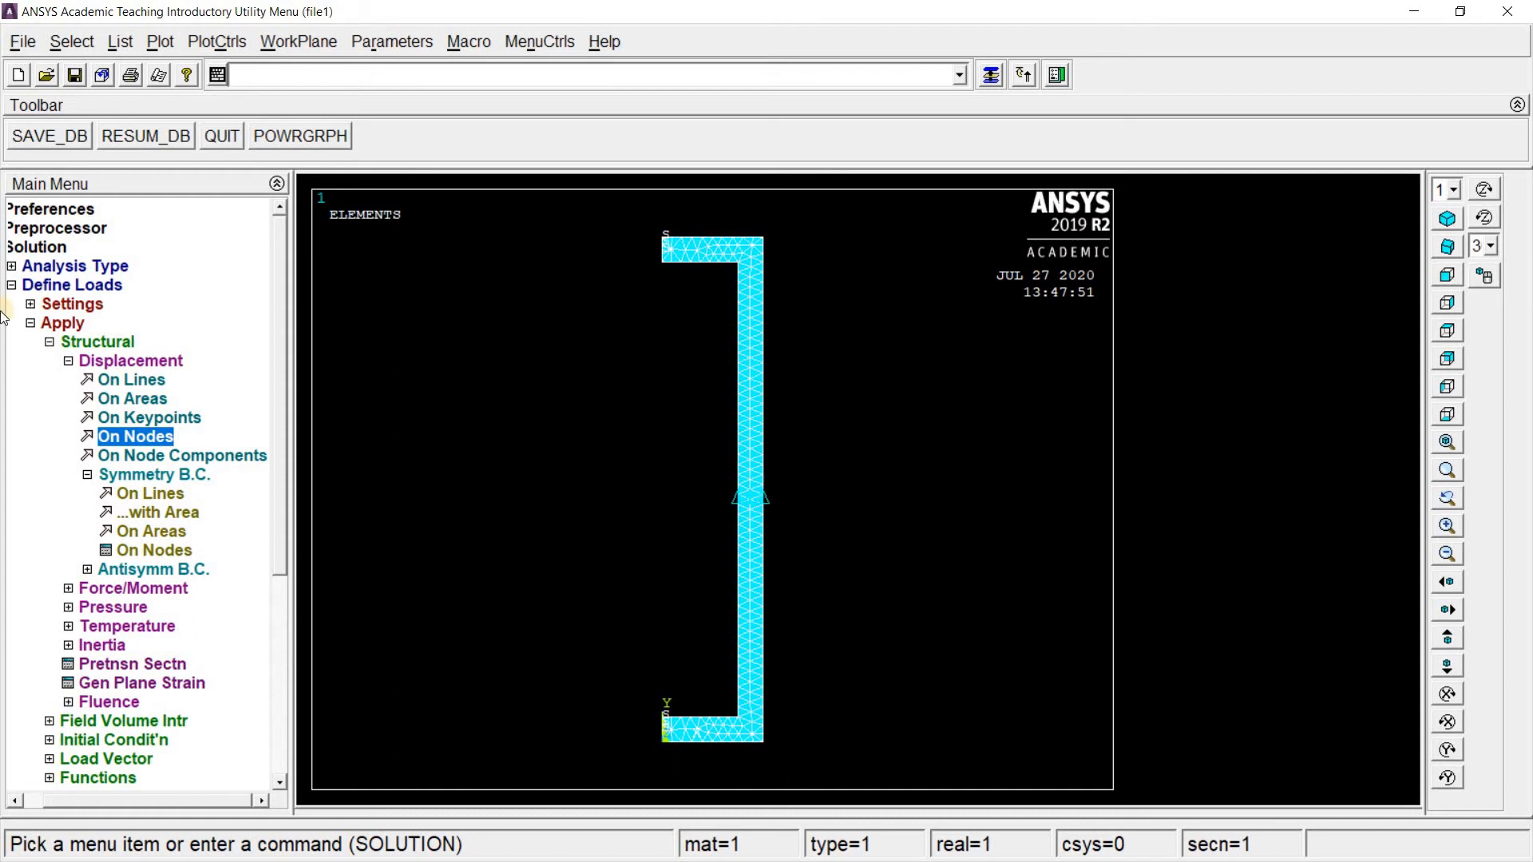
# - Restore the selection to all nodes of the model, using the By Num/Pick criterion for nodes
pyautogui.click(134, 588)
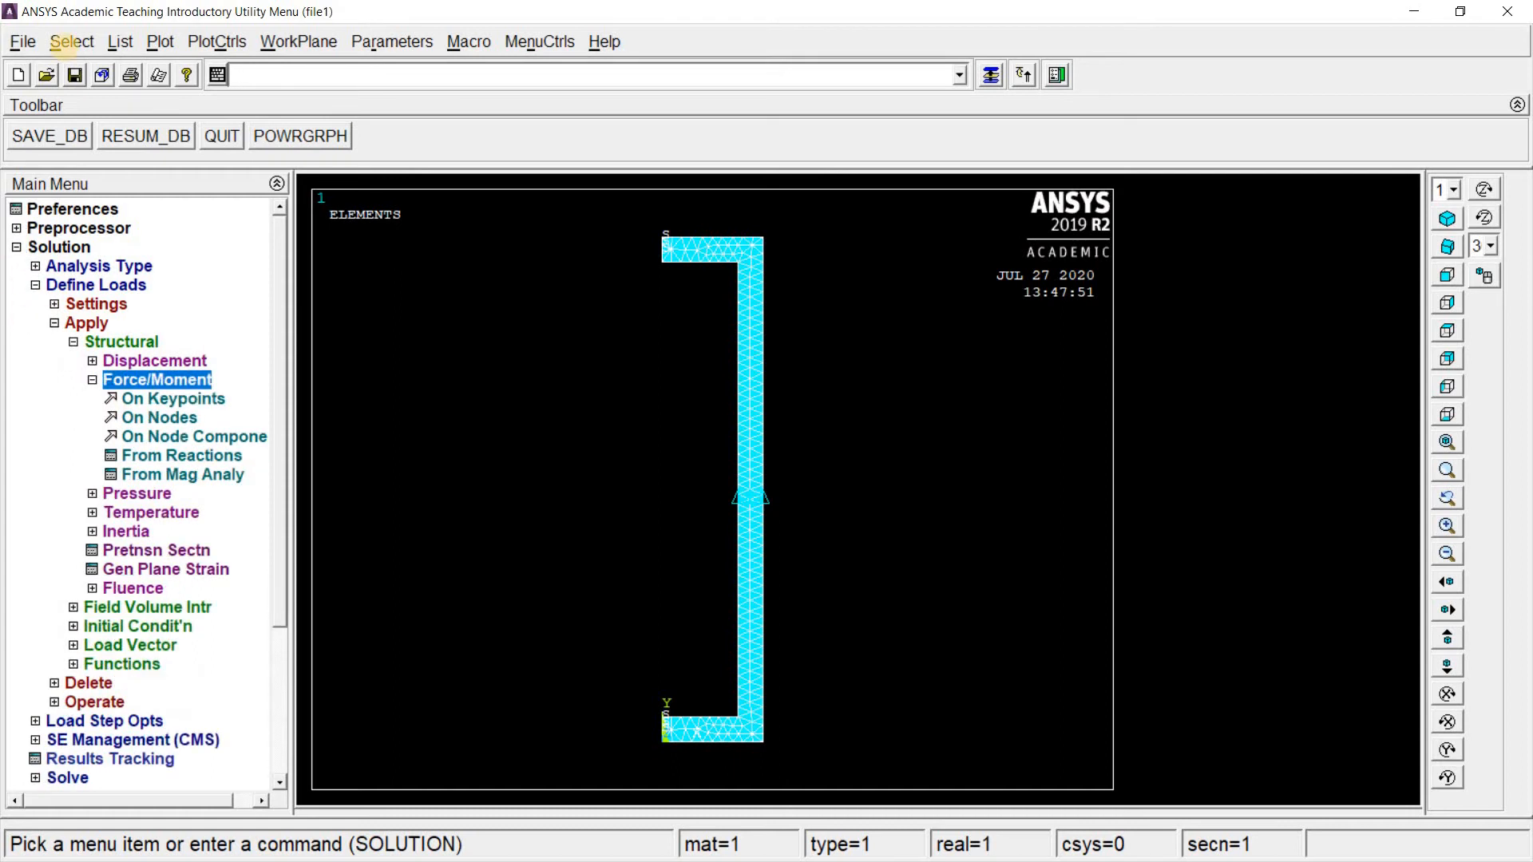
pyautogui.click(75, 47)
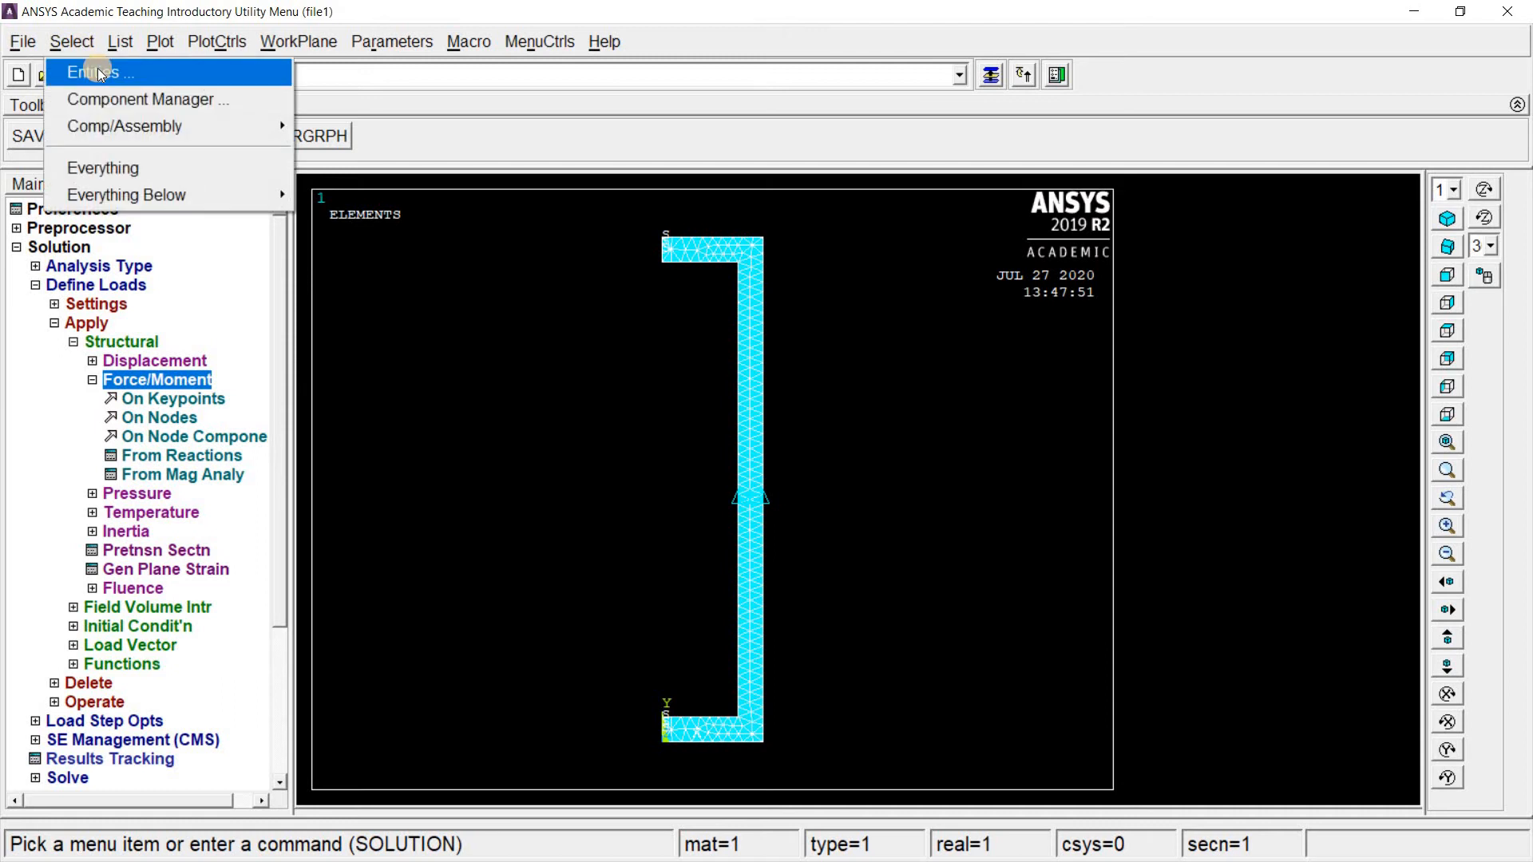
pyautogui.click(98, 71)
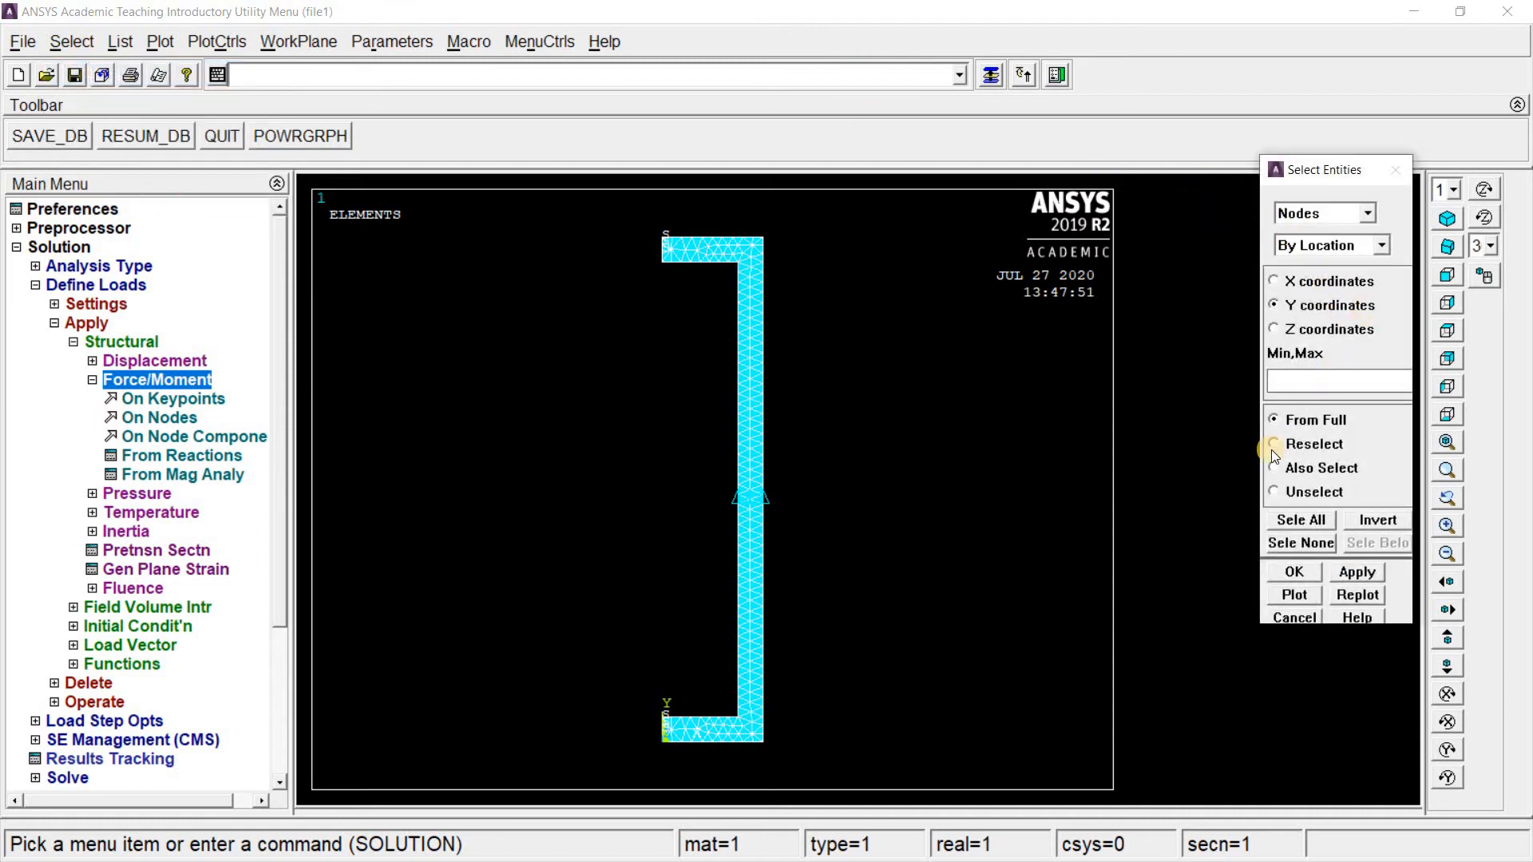
pyautogui.click(1345, 241)
pyautogui.click(1357, 266)
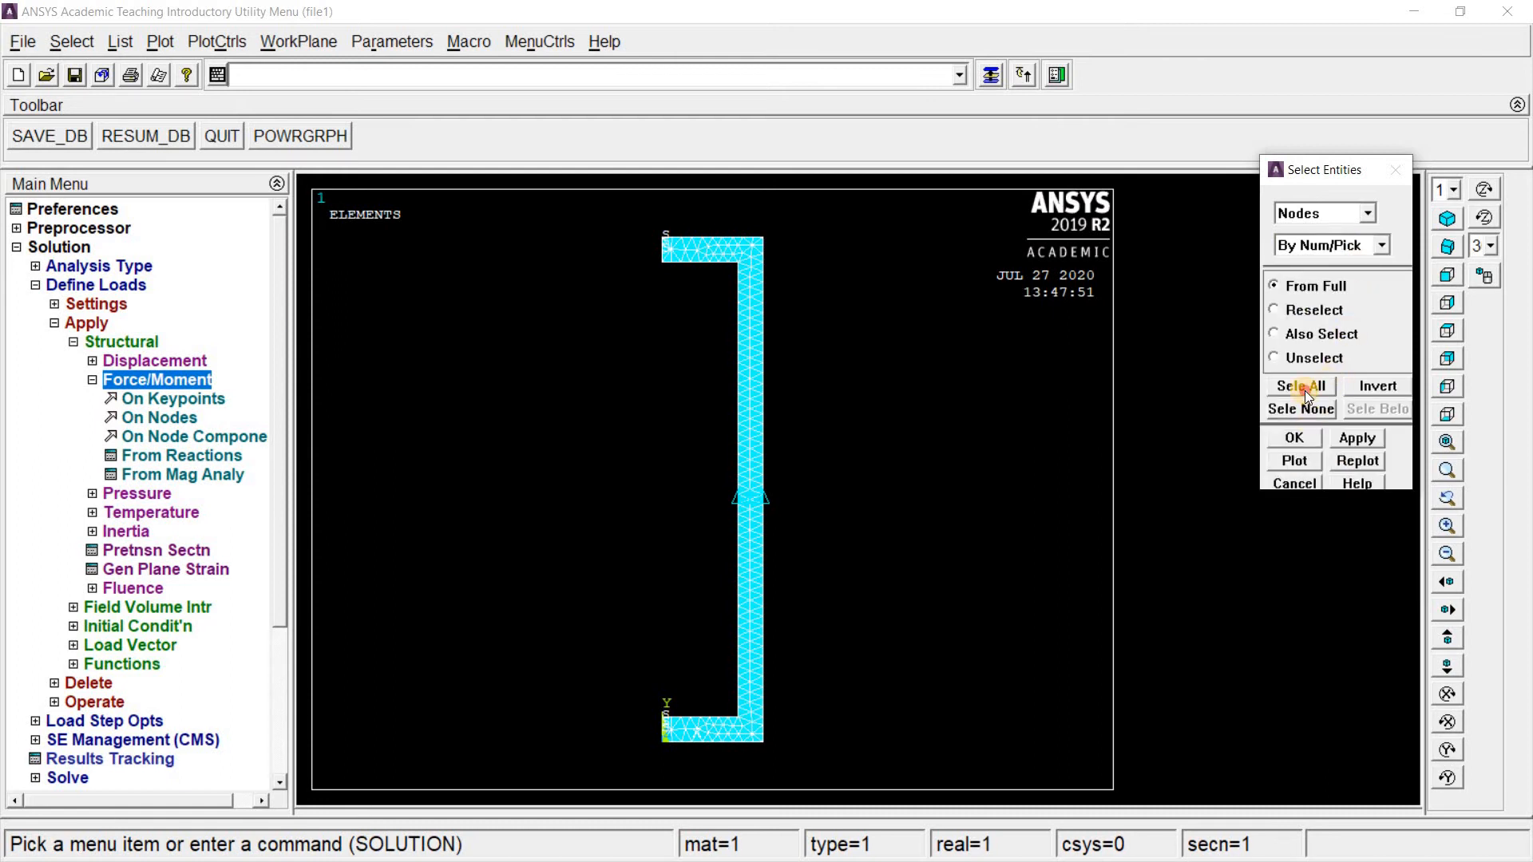
pyautogui.click(1311, 434)
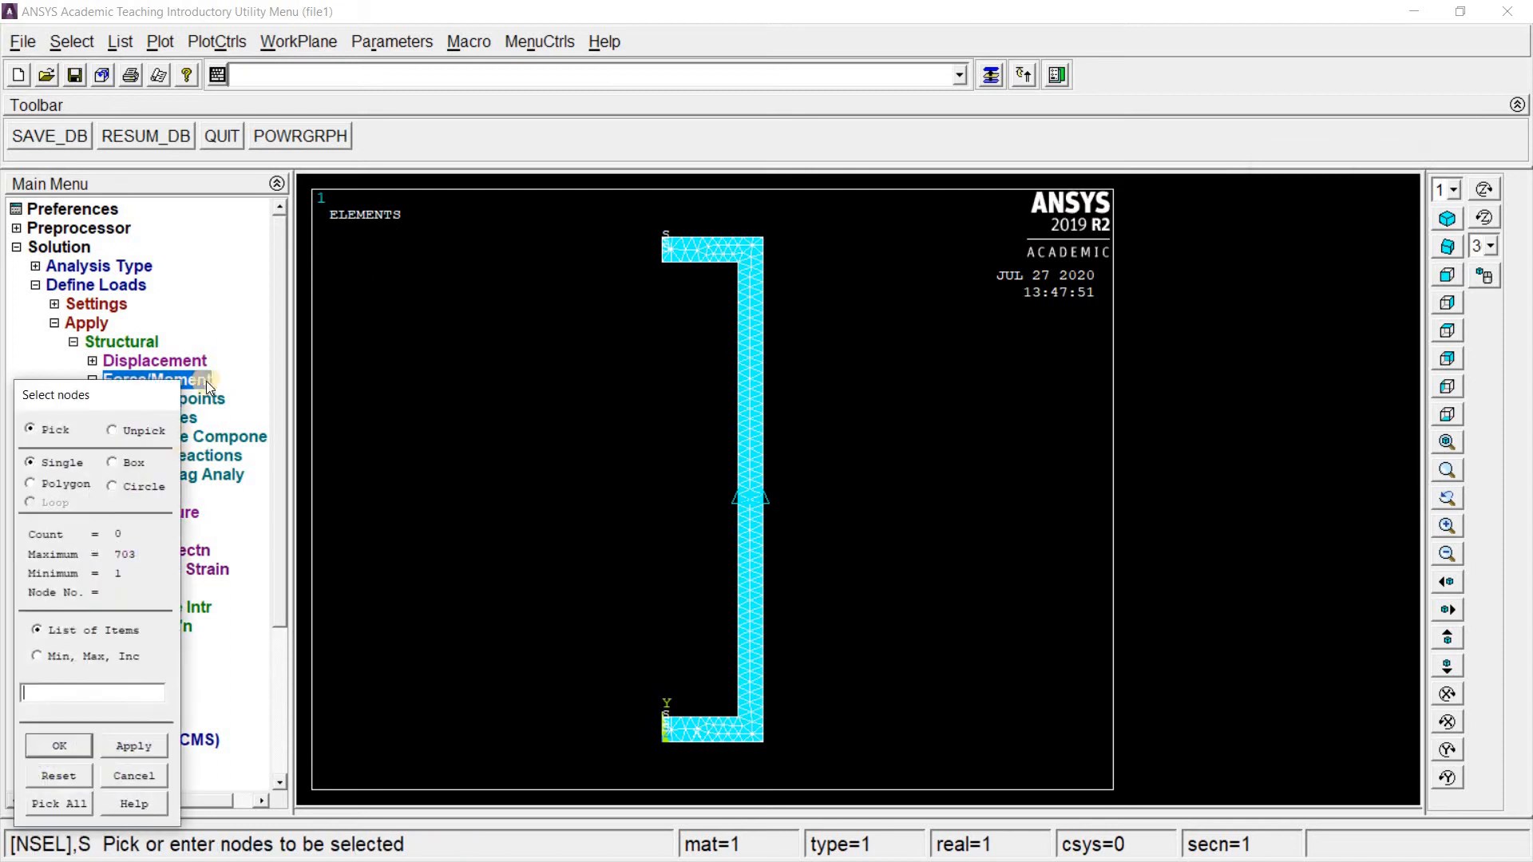
pyautogui.click(118, 778)
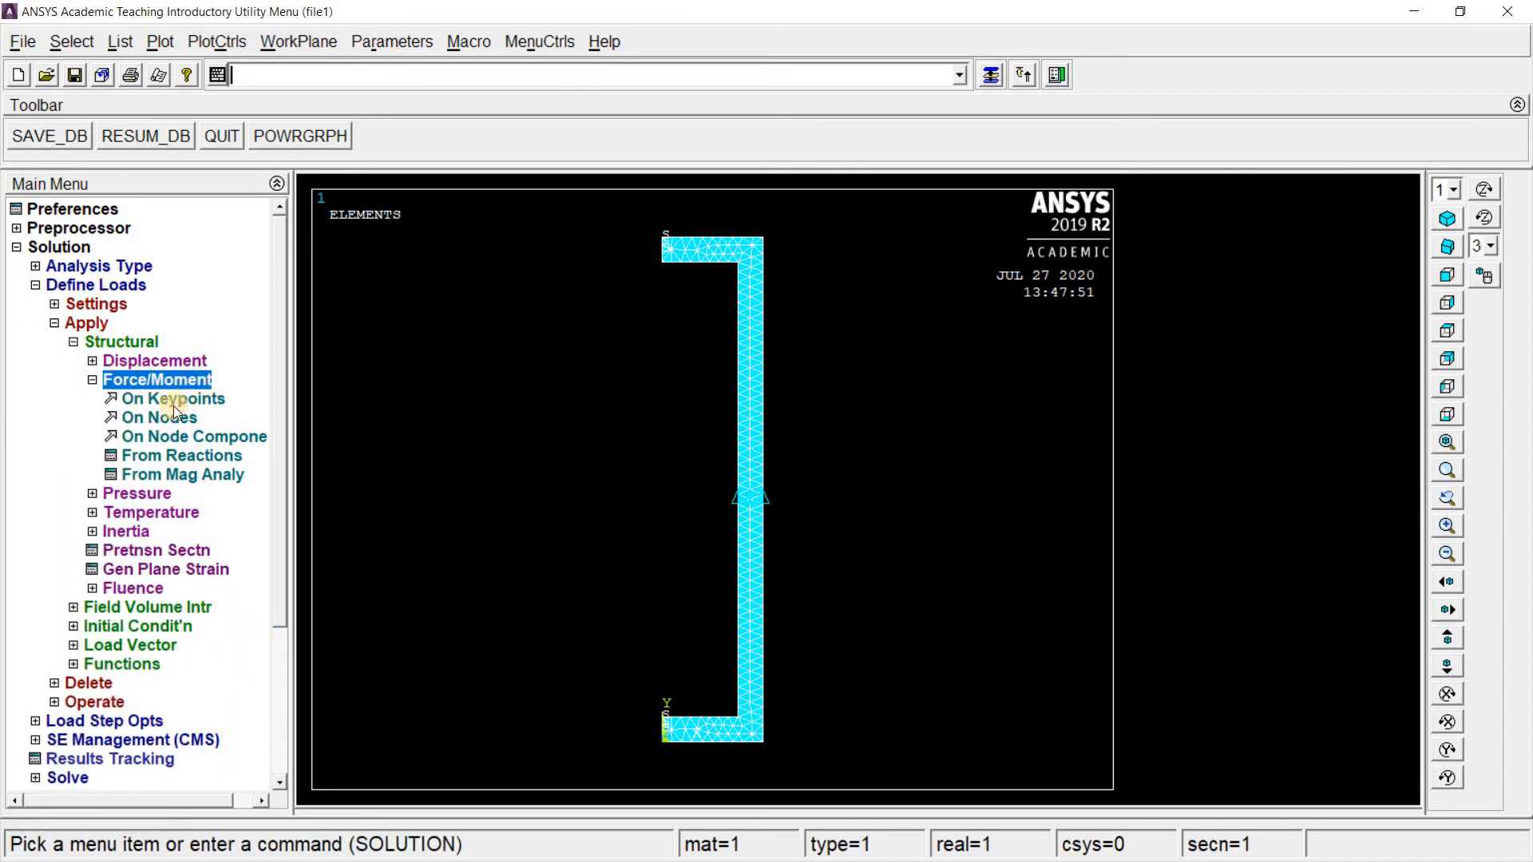
# - Apply a constant FY force of 100 on the top cap's outer corner node on the Y axis
pyautogui.click(158, 419)
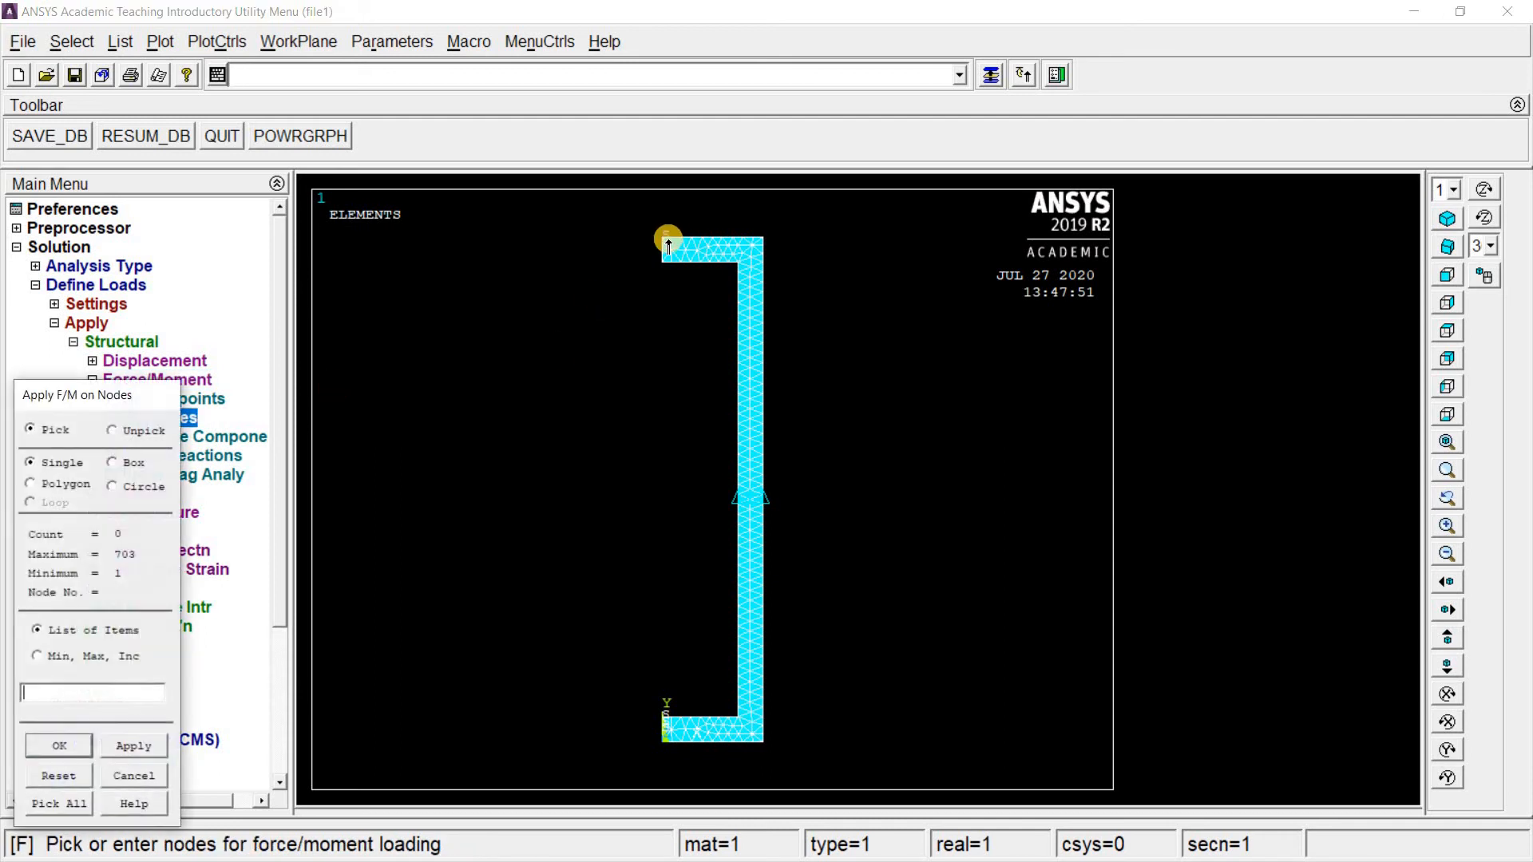
pyautogui.click(662, 240)
pyautogui.click(59, 746)
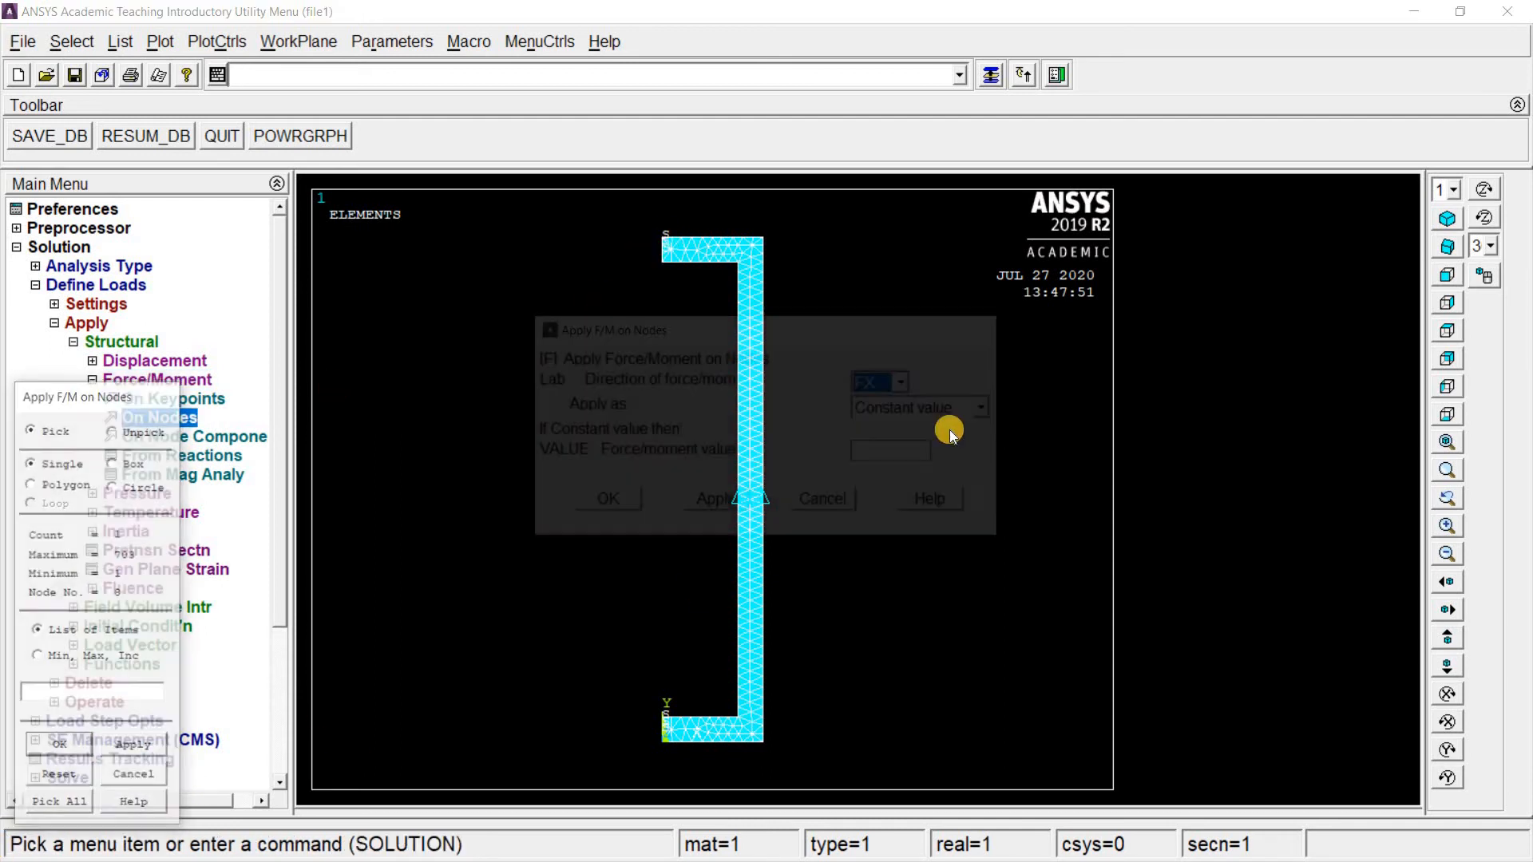
pyautogui.click(890, 383)
pyautogui.click(890, 415)
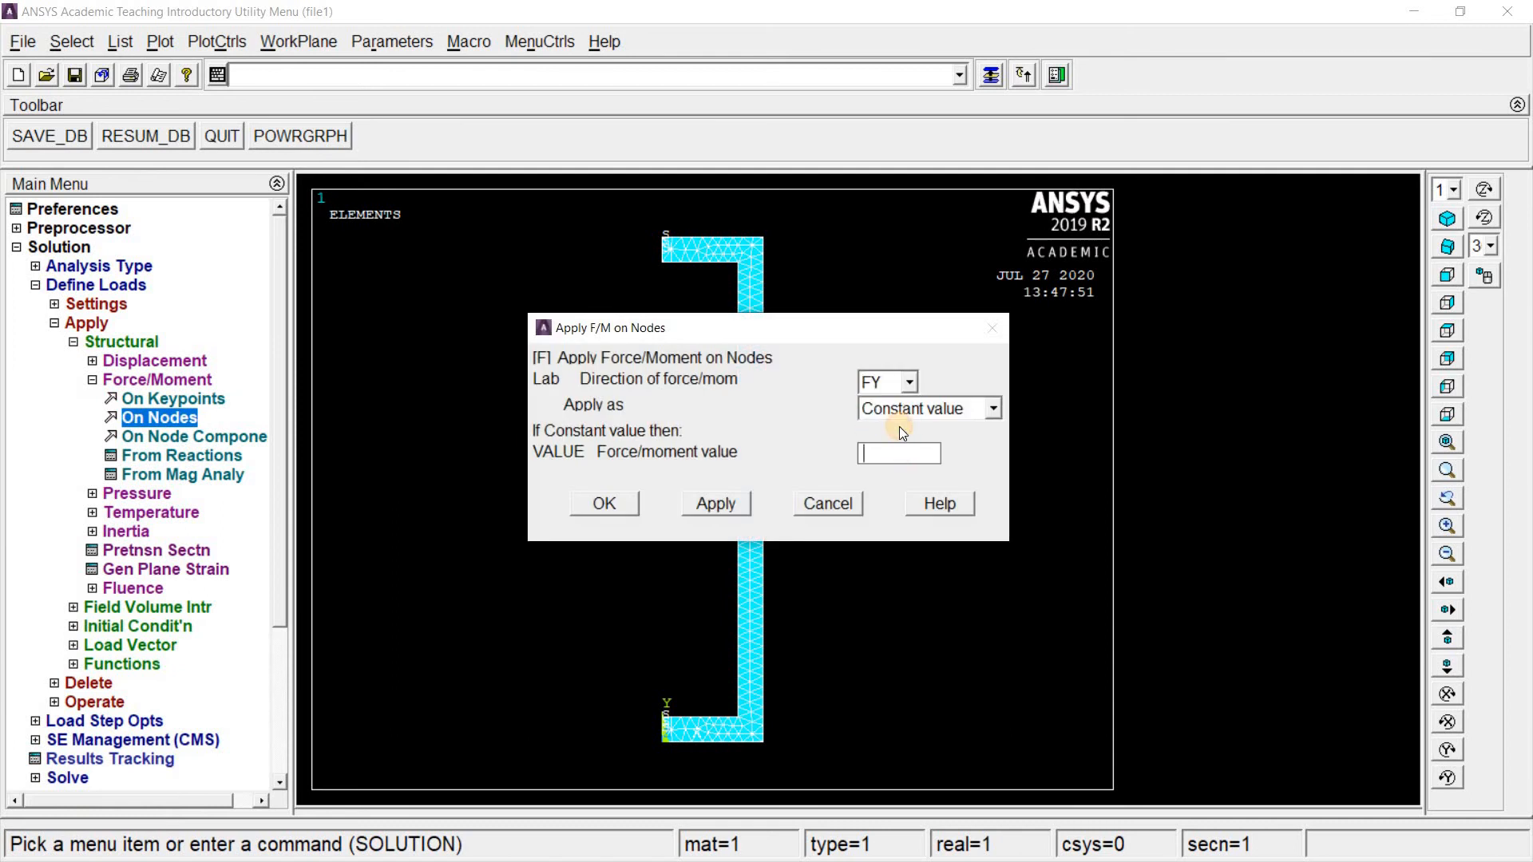
pyautogui.click(606, 503)
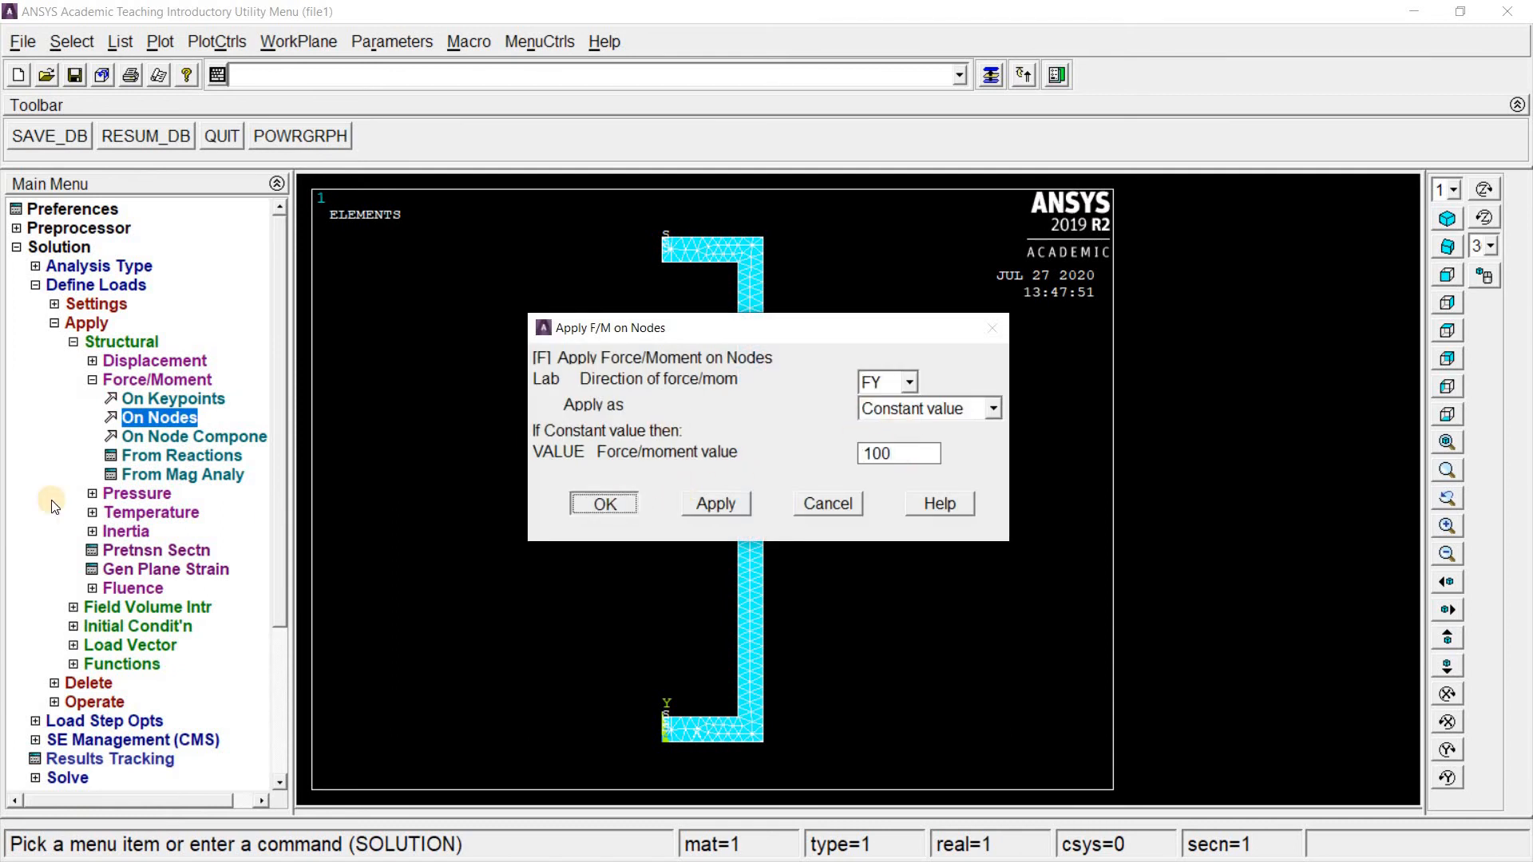
# - Apply a constant FY force of -100 on the bottom cap's outer corner node on the Y axis
pyautogui.click(661, 755)
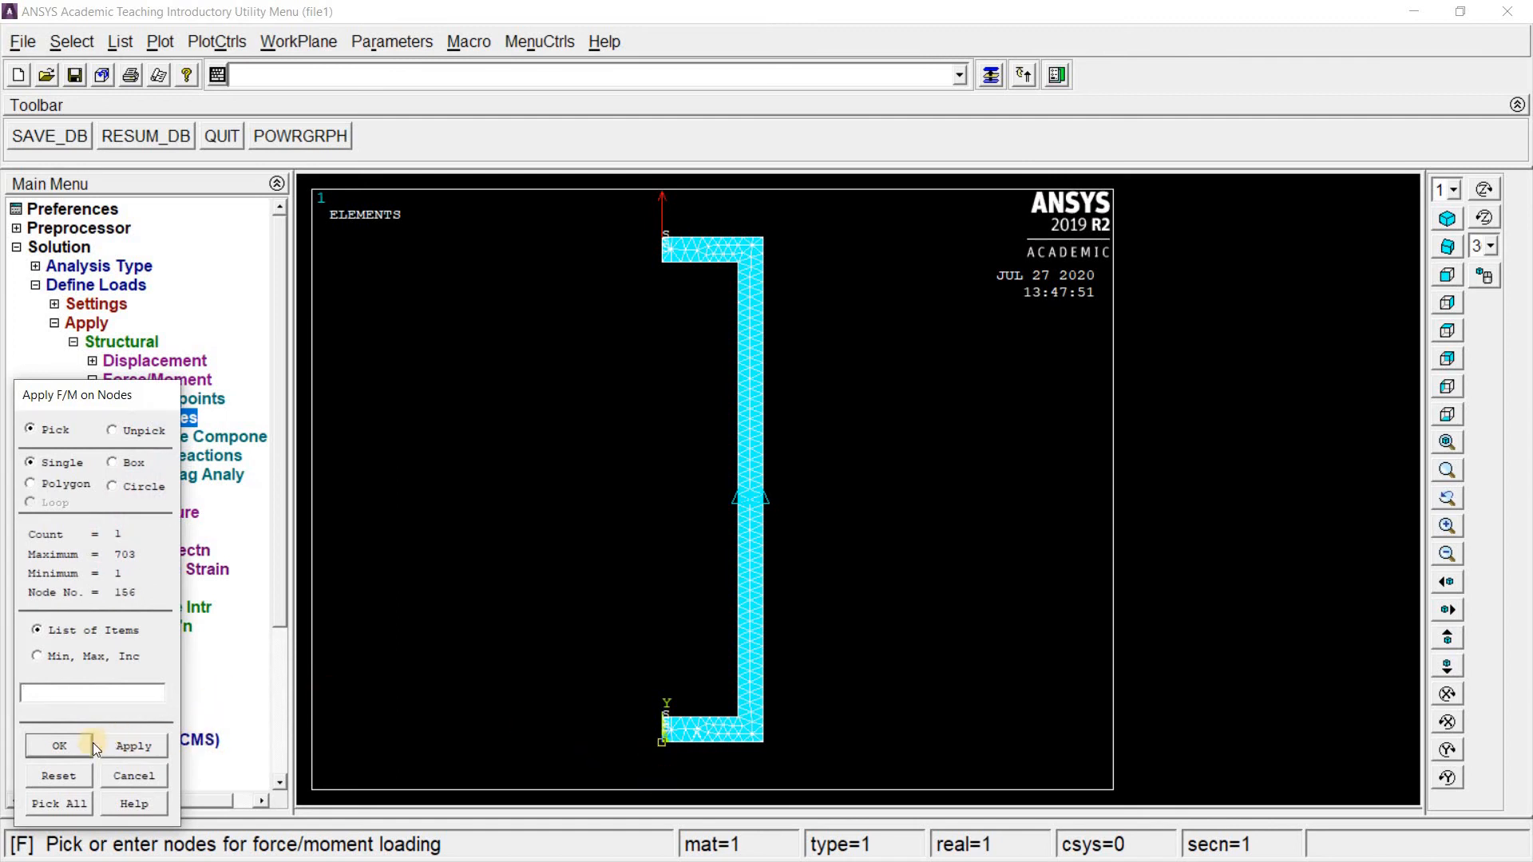
pyautogui.middleClick(862, 601)
pyautogui.click(867, 454)
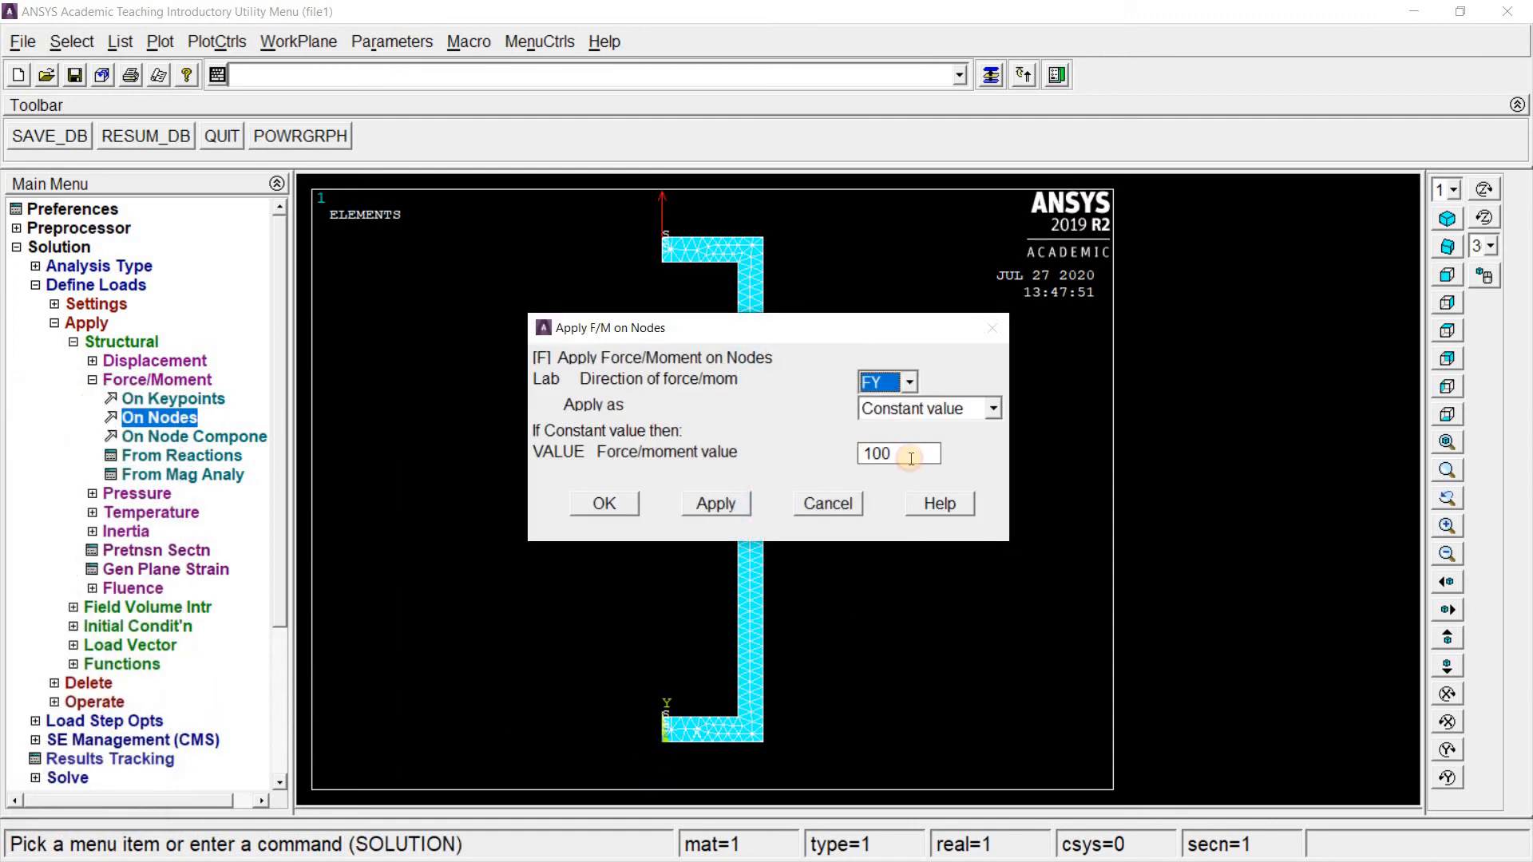
pyautogui.write('-')
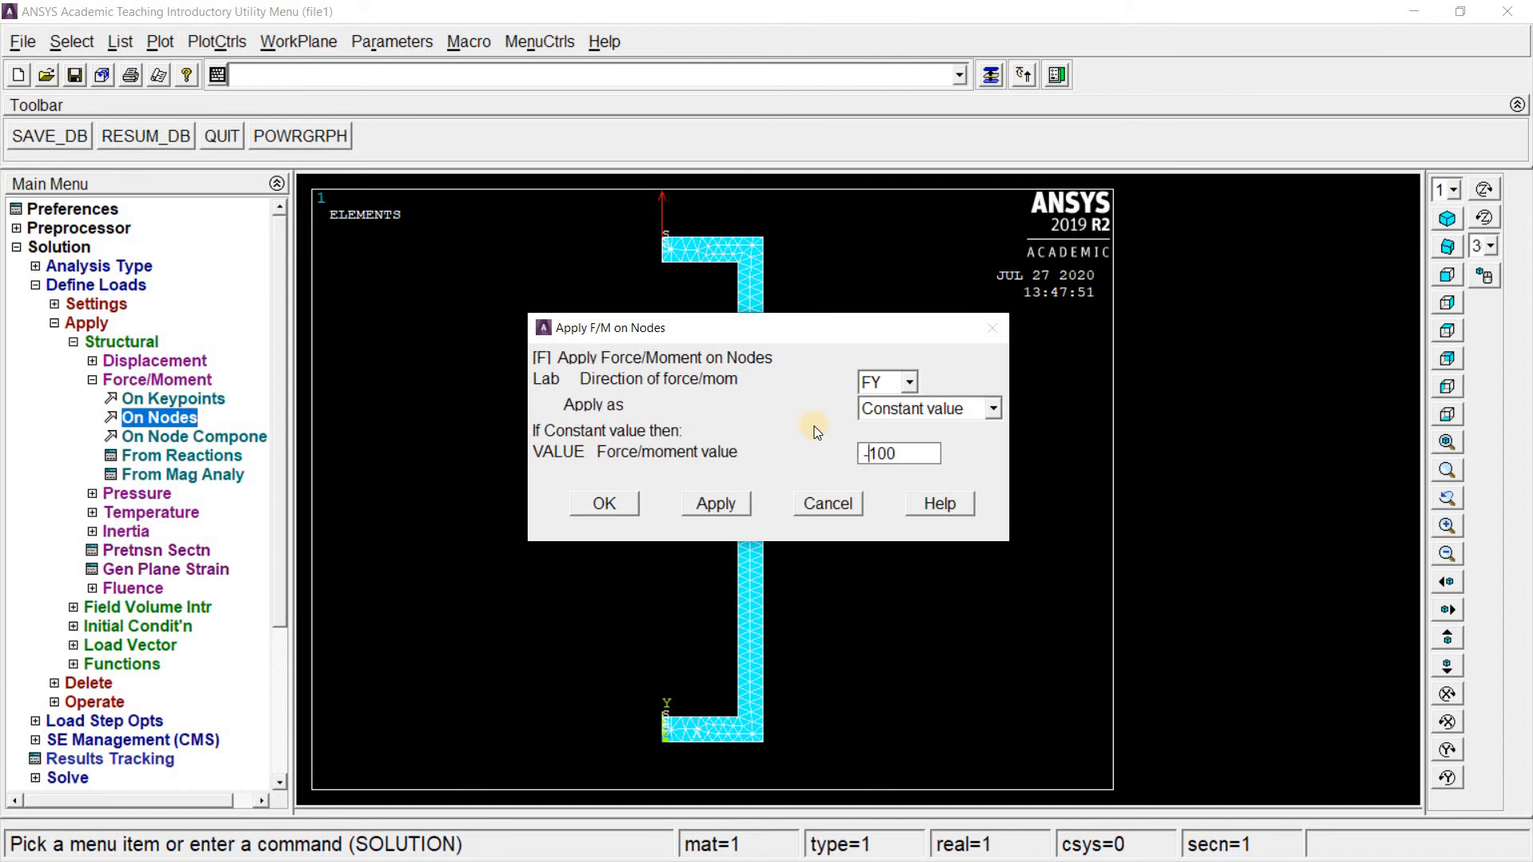
pyautogui.click(610, 518)
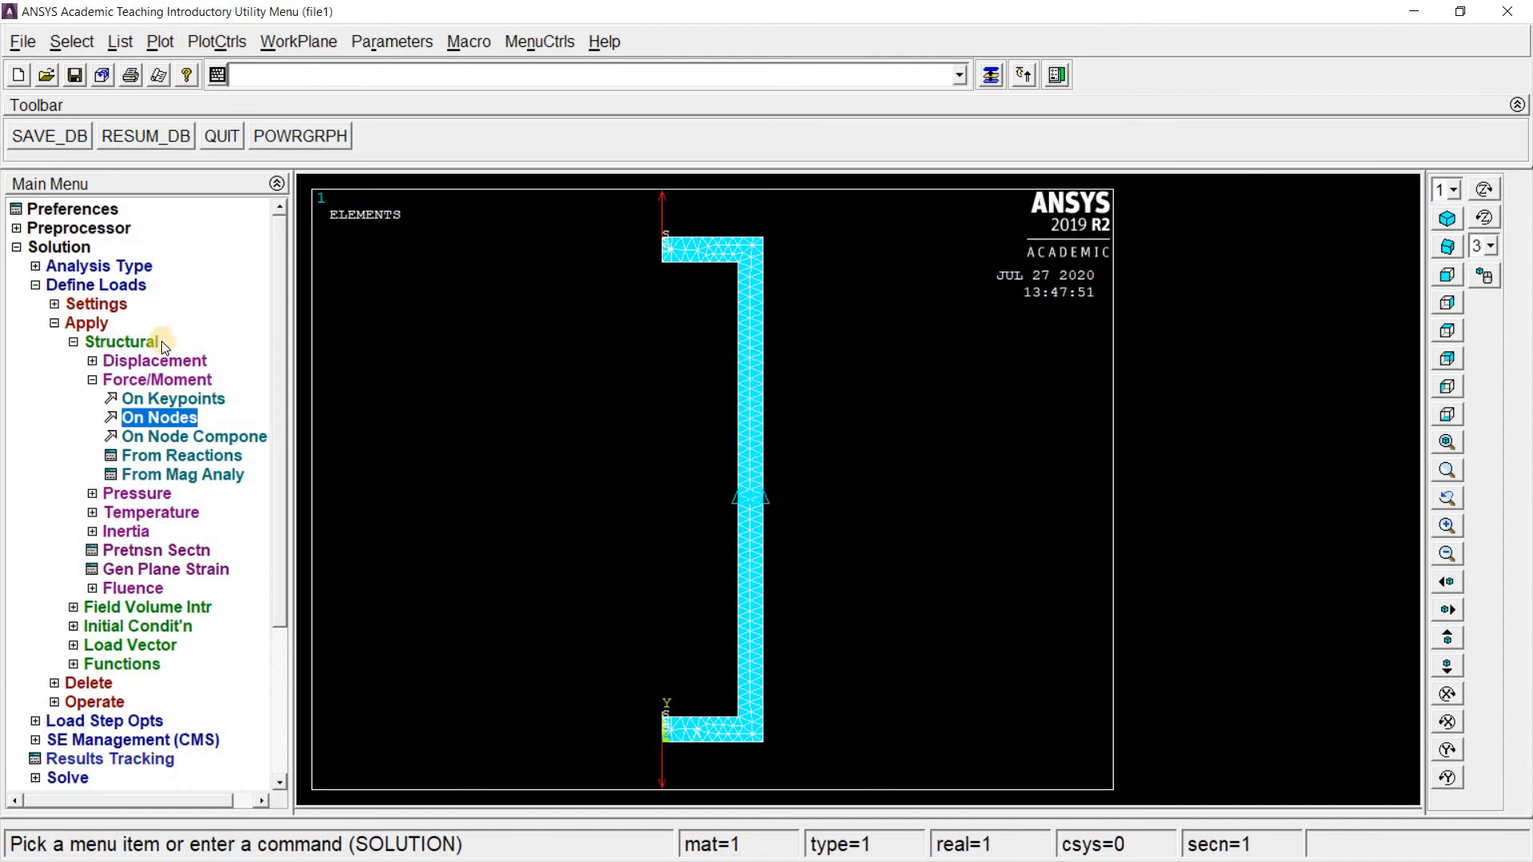
# - Solve the current load step and close the completion note and the solution status listing
pyautogui.click(132, 338)
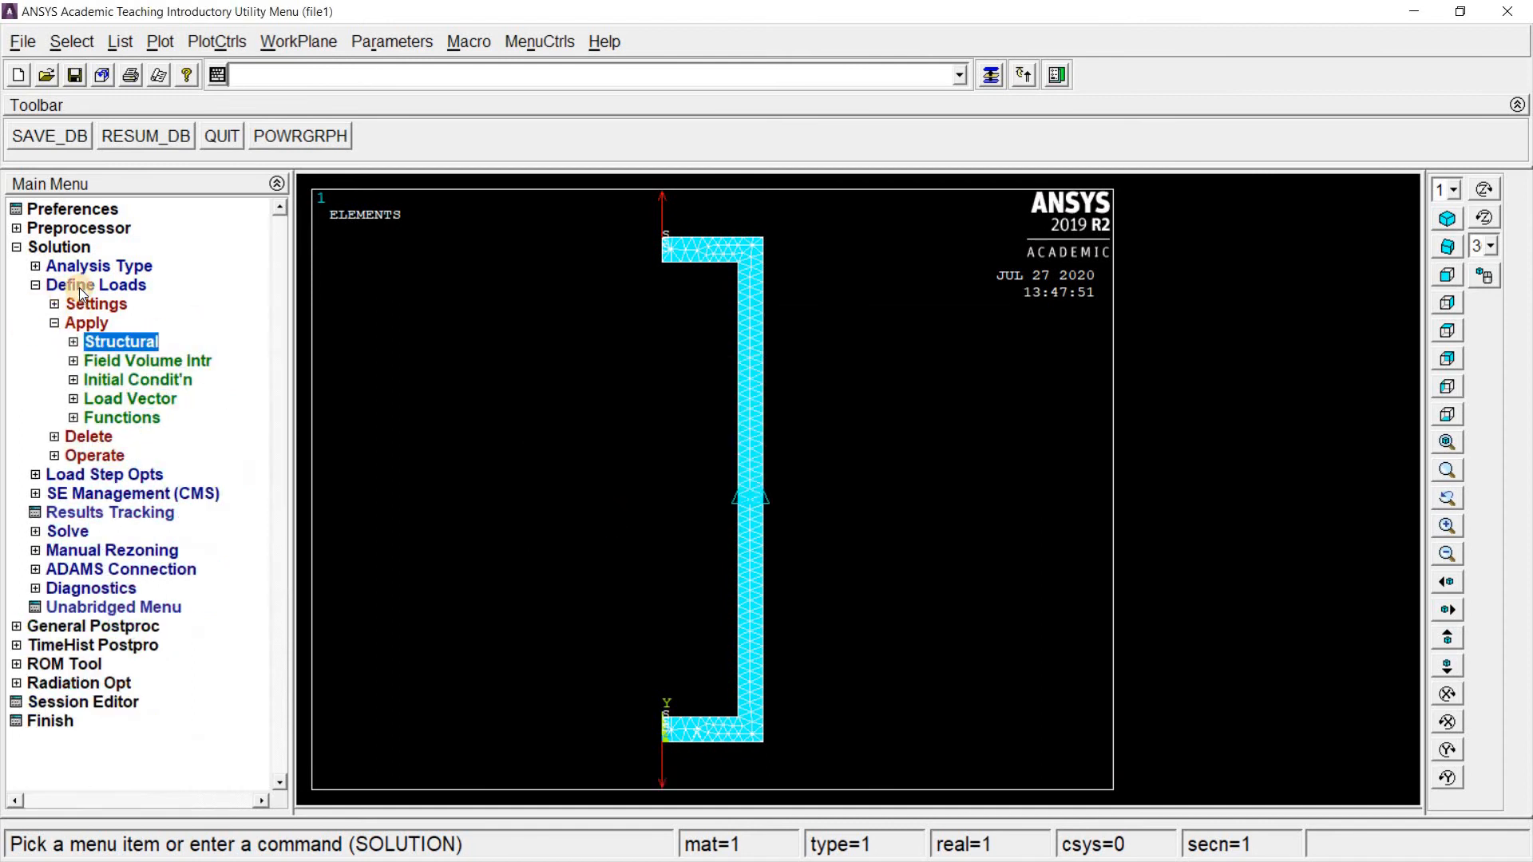
pyautogui.click(86, 322)
pyautogui.click(96, 285)
pyautogui.click(67, 361)
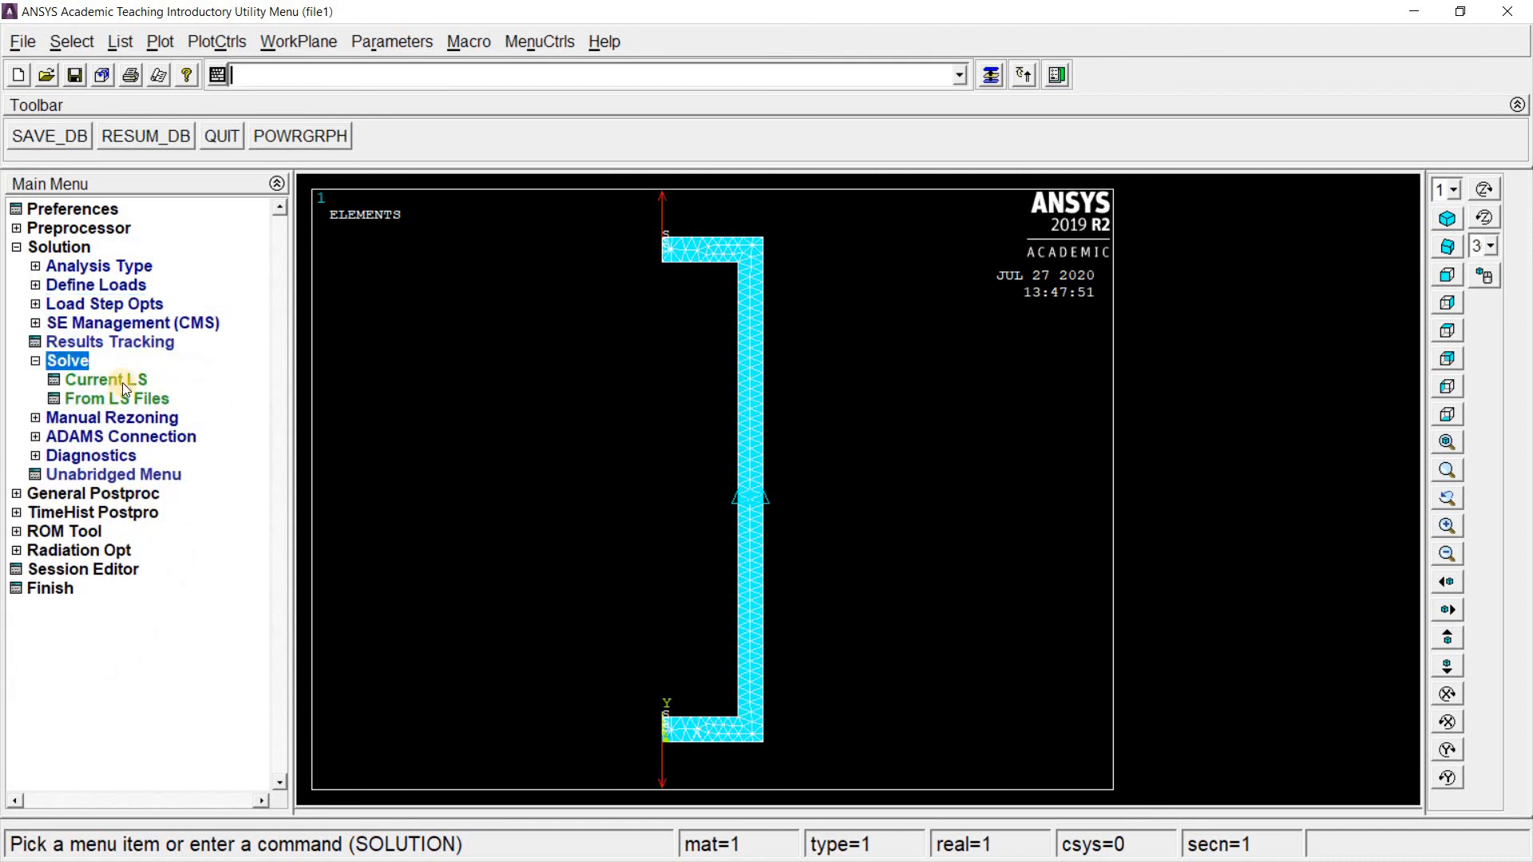
pyautogui.click(122, 381)
pyautogui.click(627, 527)
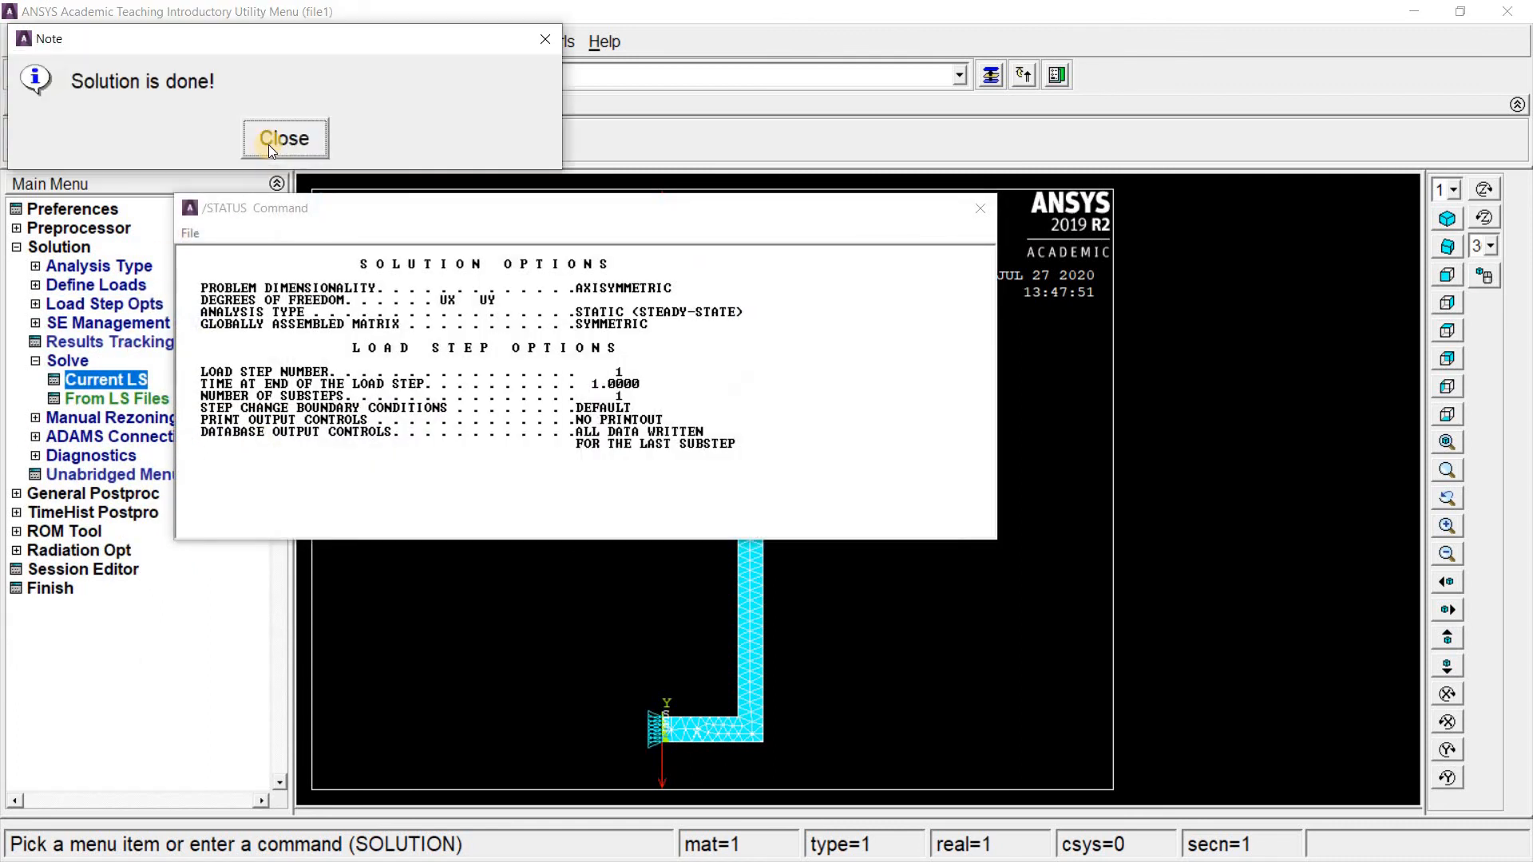
pyautogui.click(268, 145)
pyautogui.click(190, 233)
pyautogui.click(219, 322)
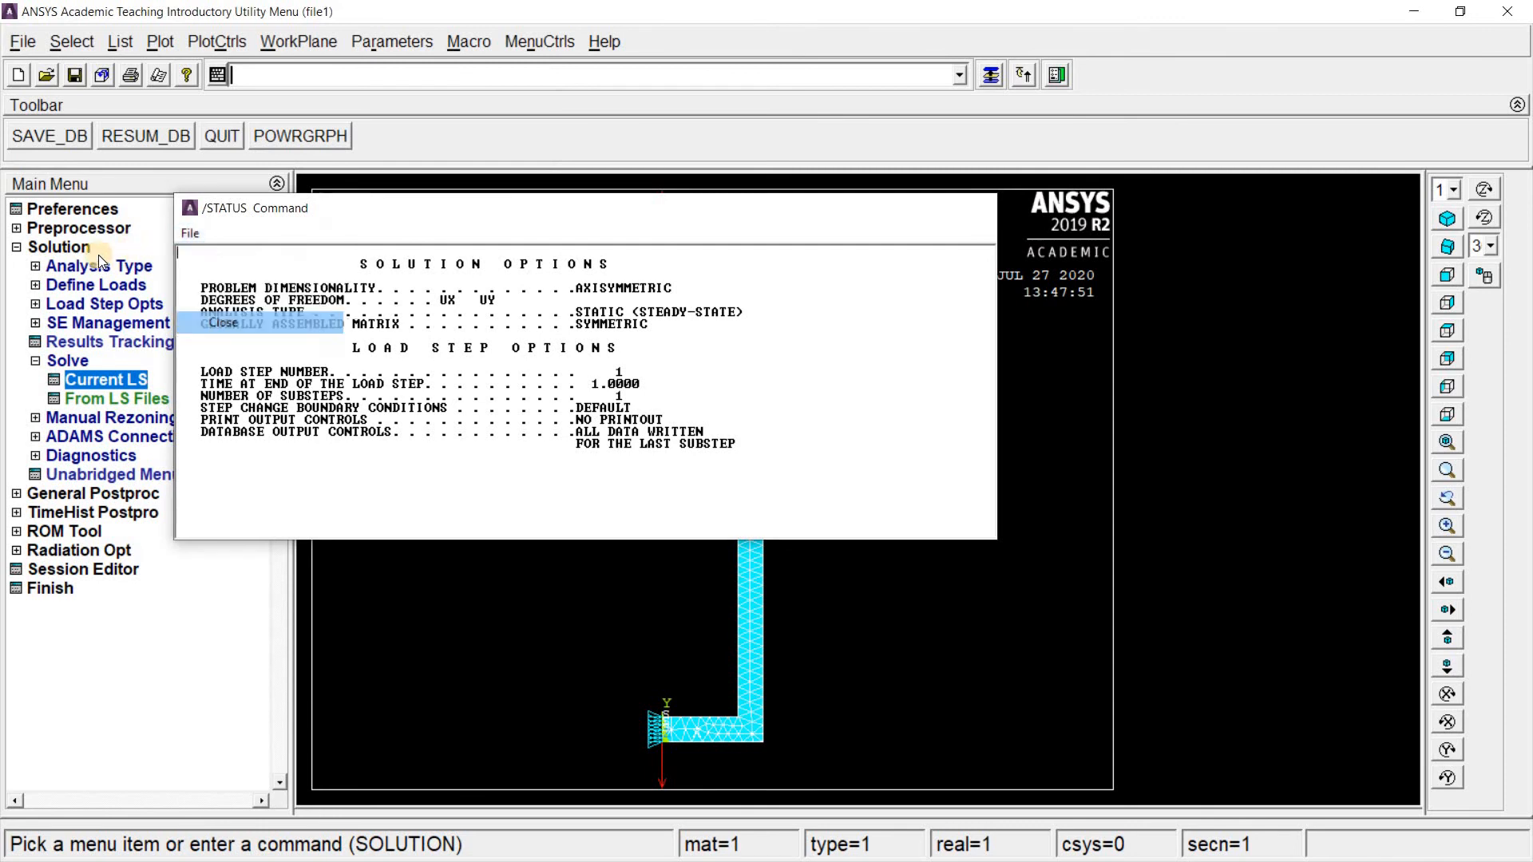
# - For postprocessing, select the nodes by location with Y coordinates from 45 to 55 from the full set
pyautogui.click(72, 248)
pyautogui.click(94, 265)
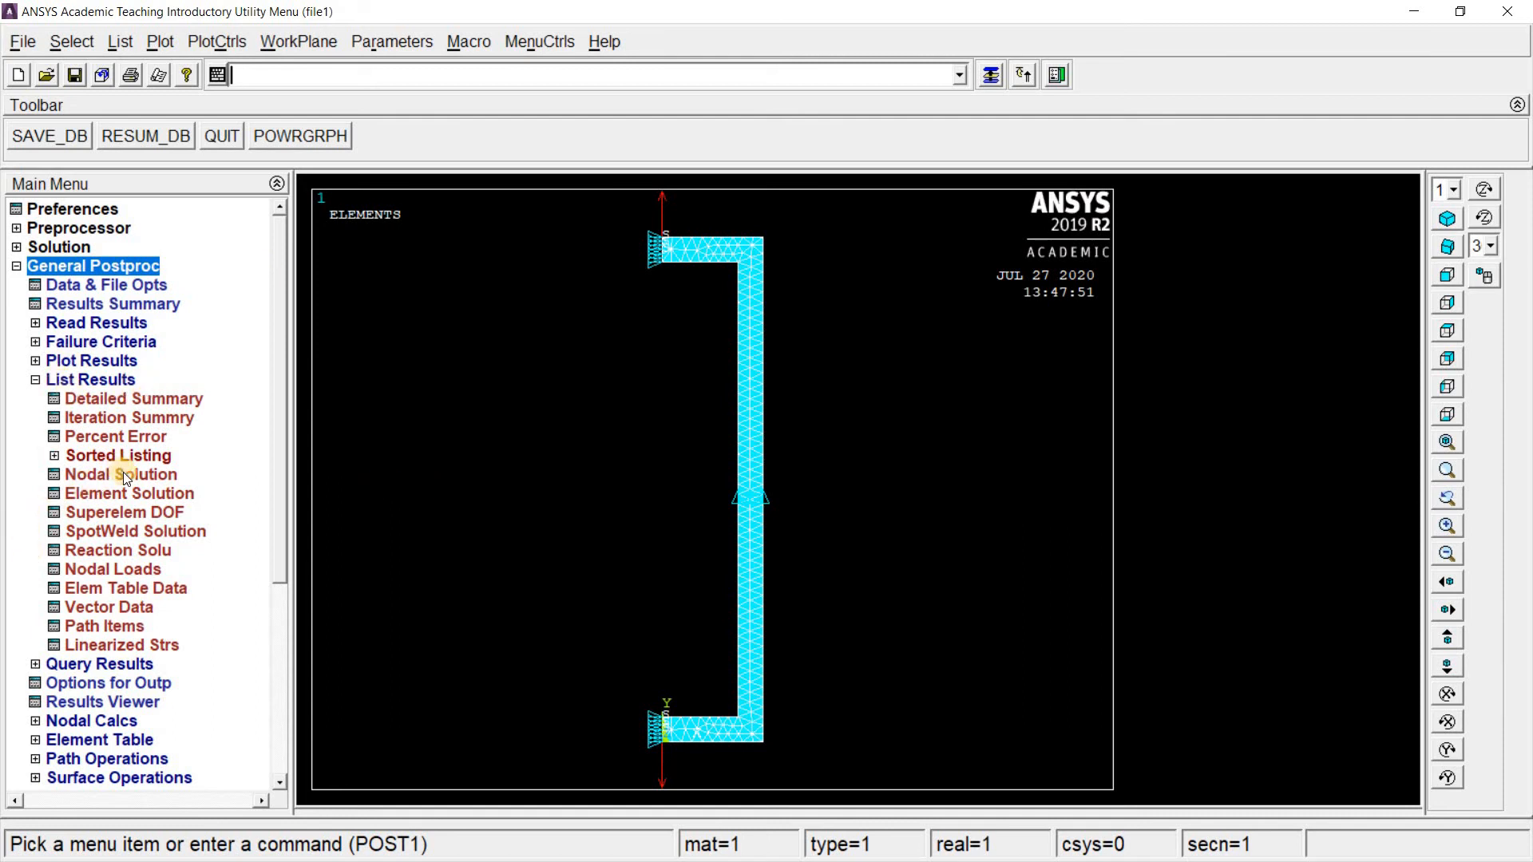
pyautogui.click(75, 46)
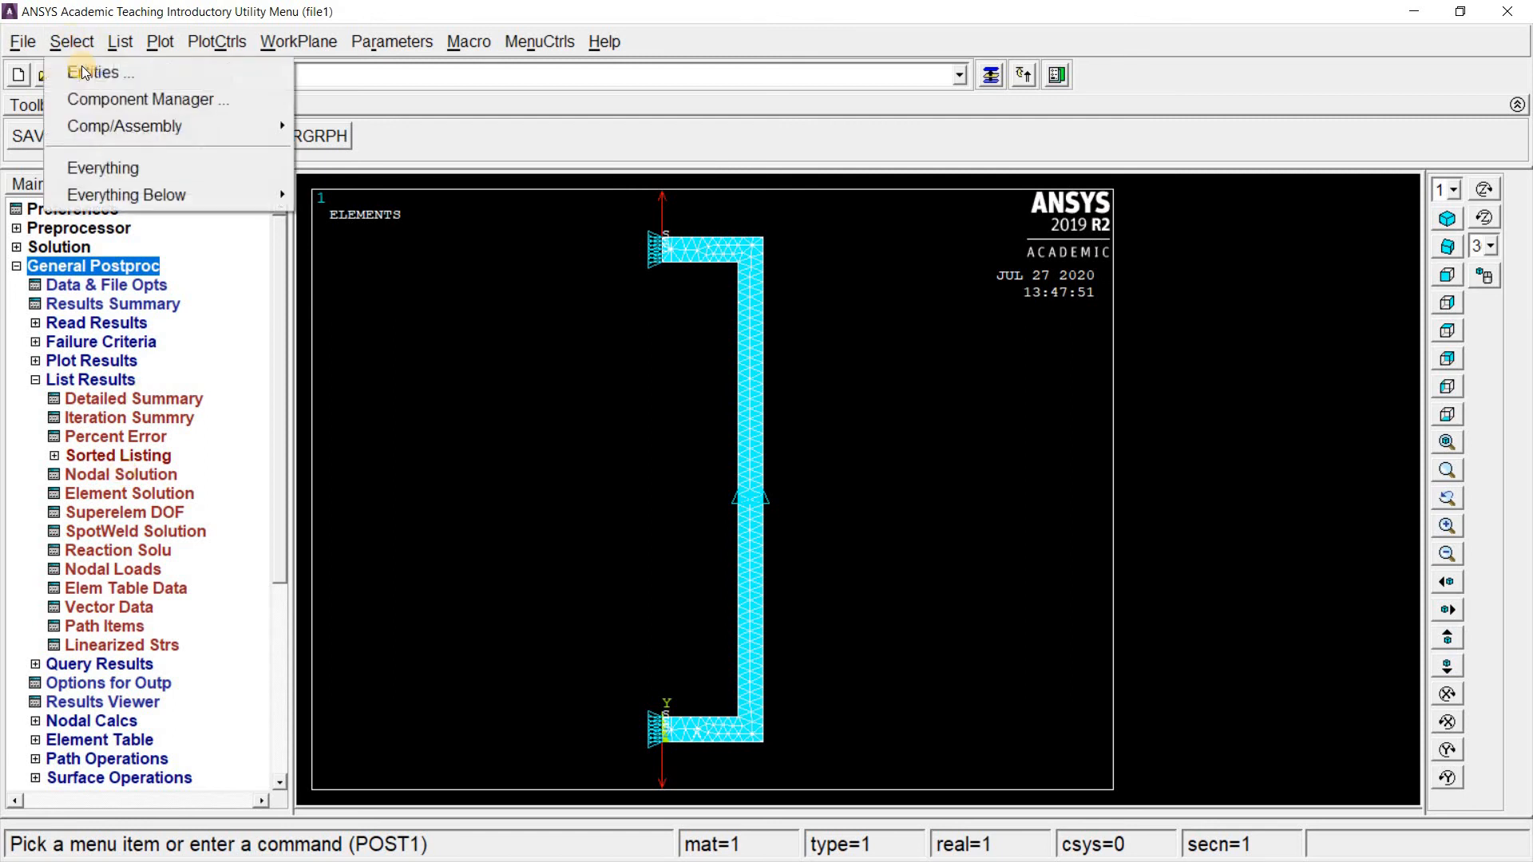
pyautogui.click(82, 67)
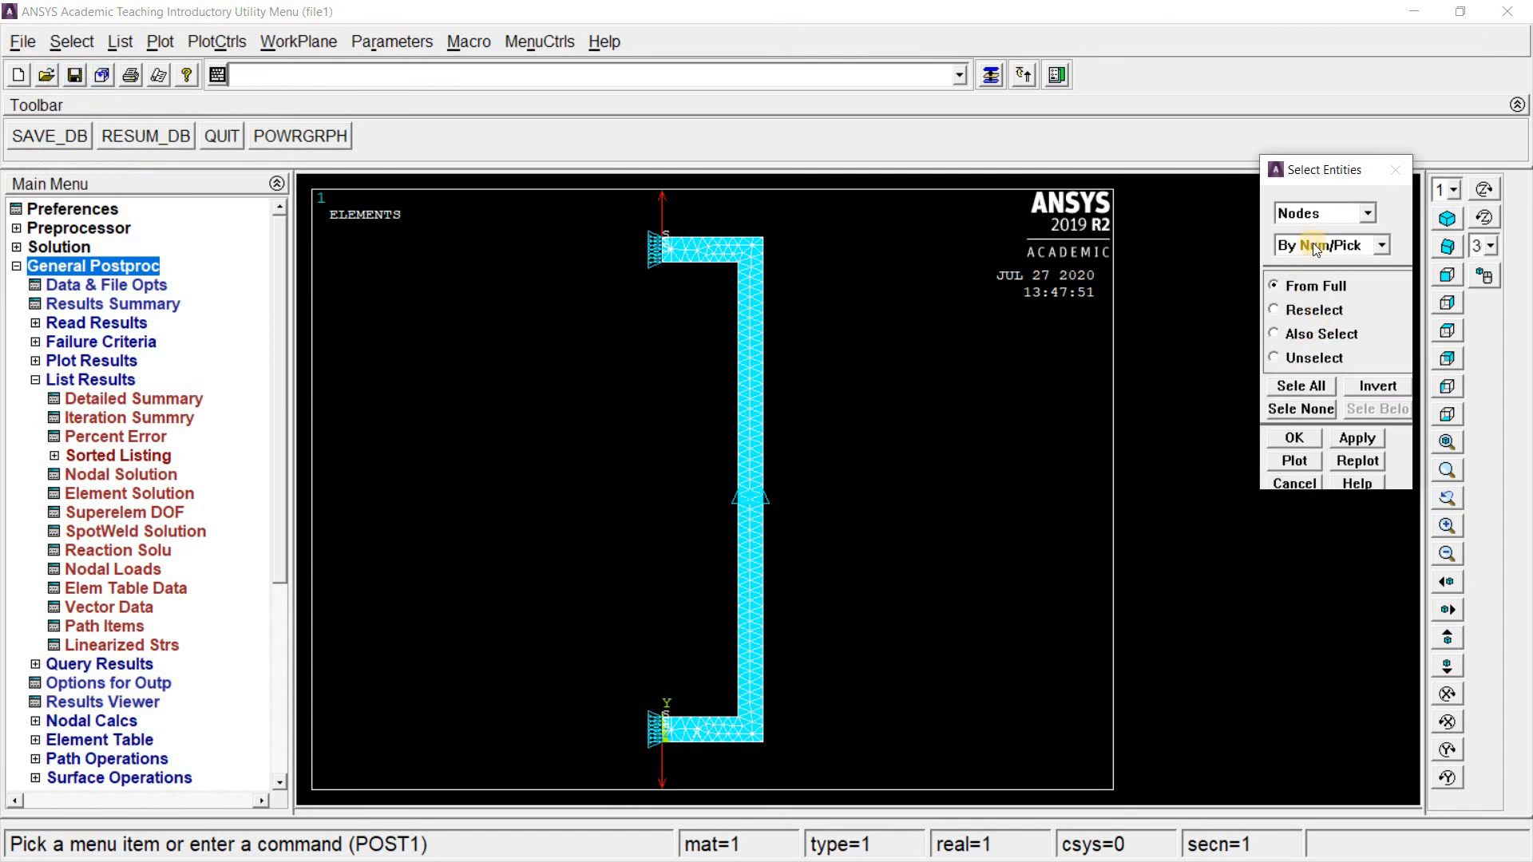
pyautogui.click(1326, 246)
pyautogui.click(1297, 298)
pyautogui.click(1326, 386)
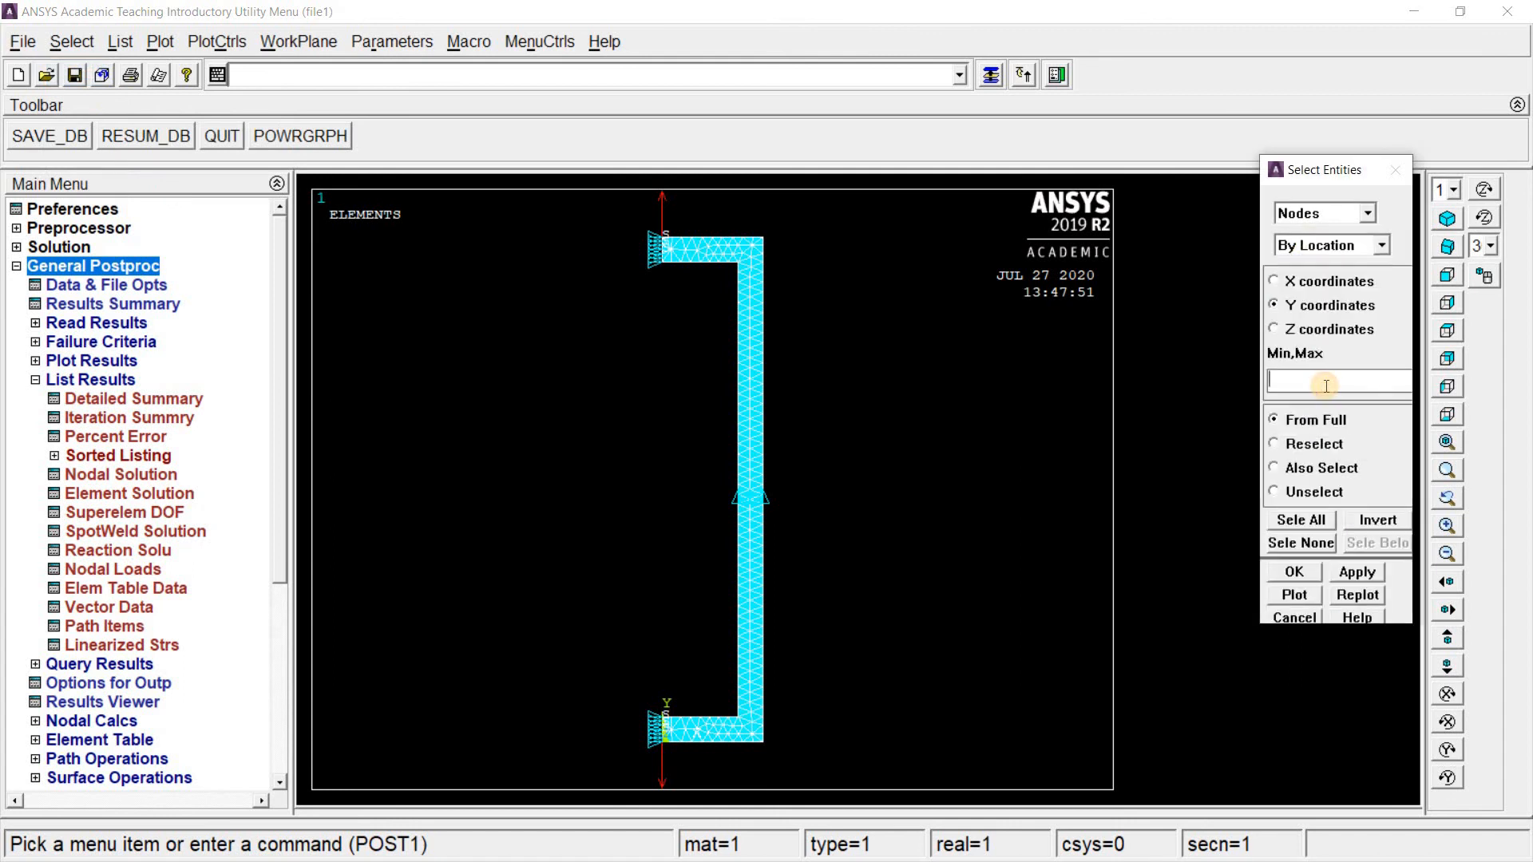
pyautogui.write('45,55')
pyautogui.click(1295, 572)
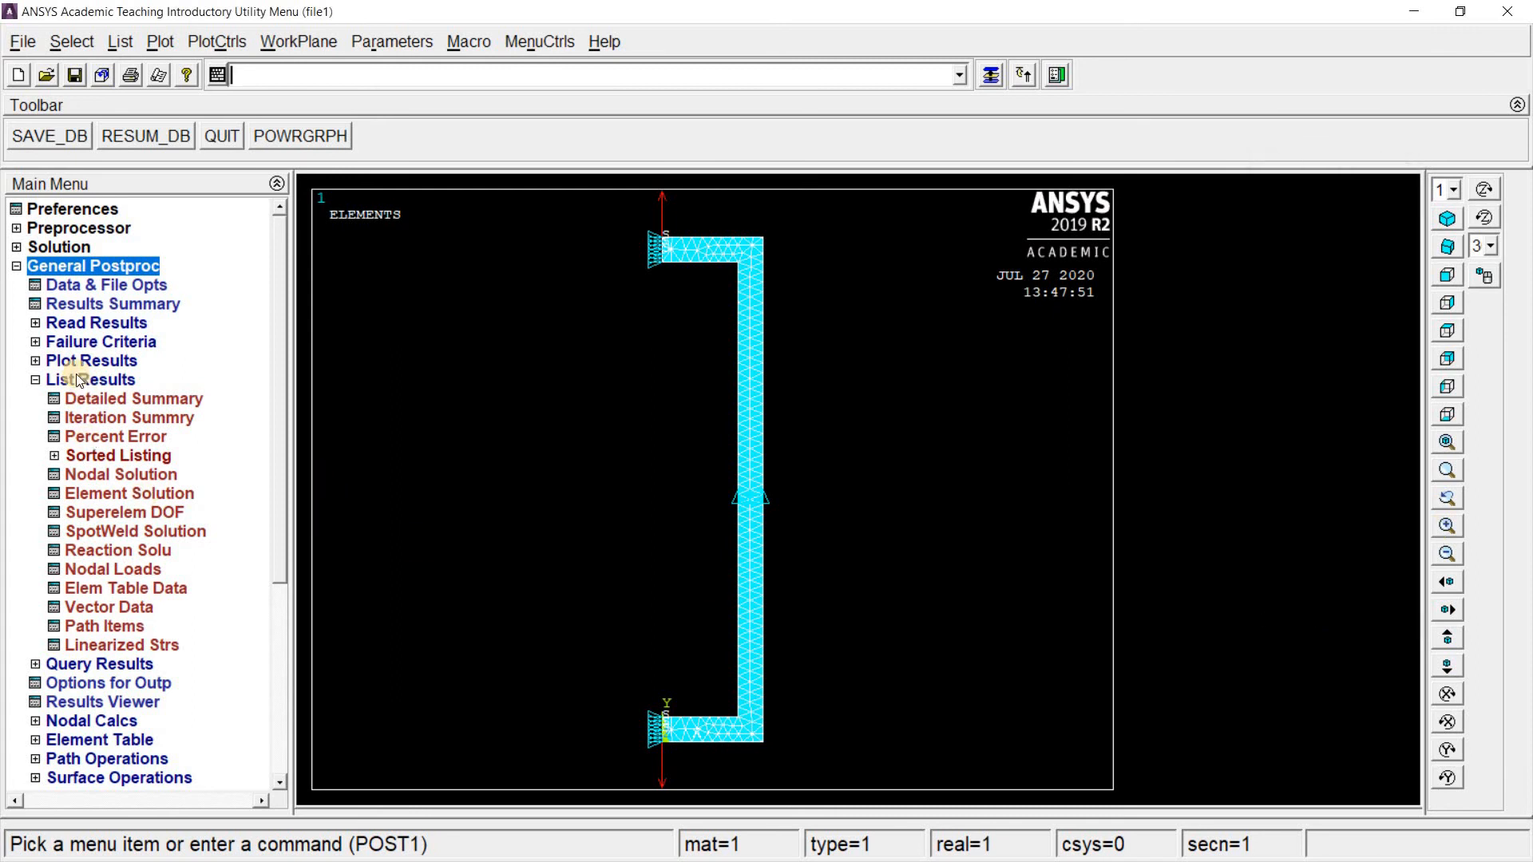
# - List the nodal solution for the Y-component of stress and examine the minimum and maximum SY values
pyautogui.click(103, 476)
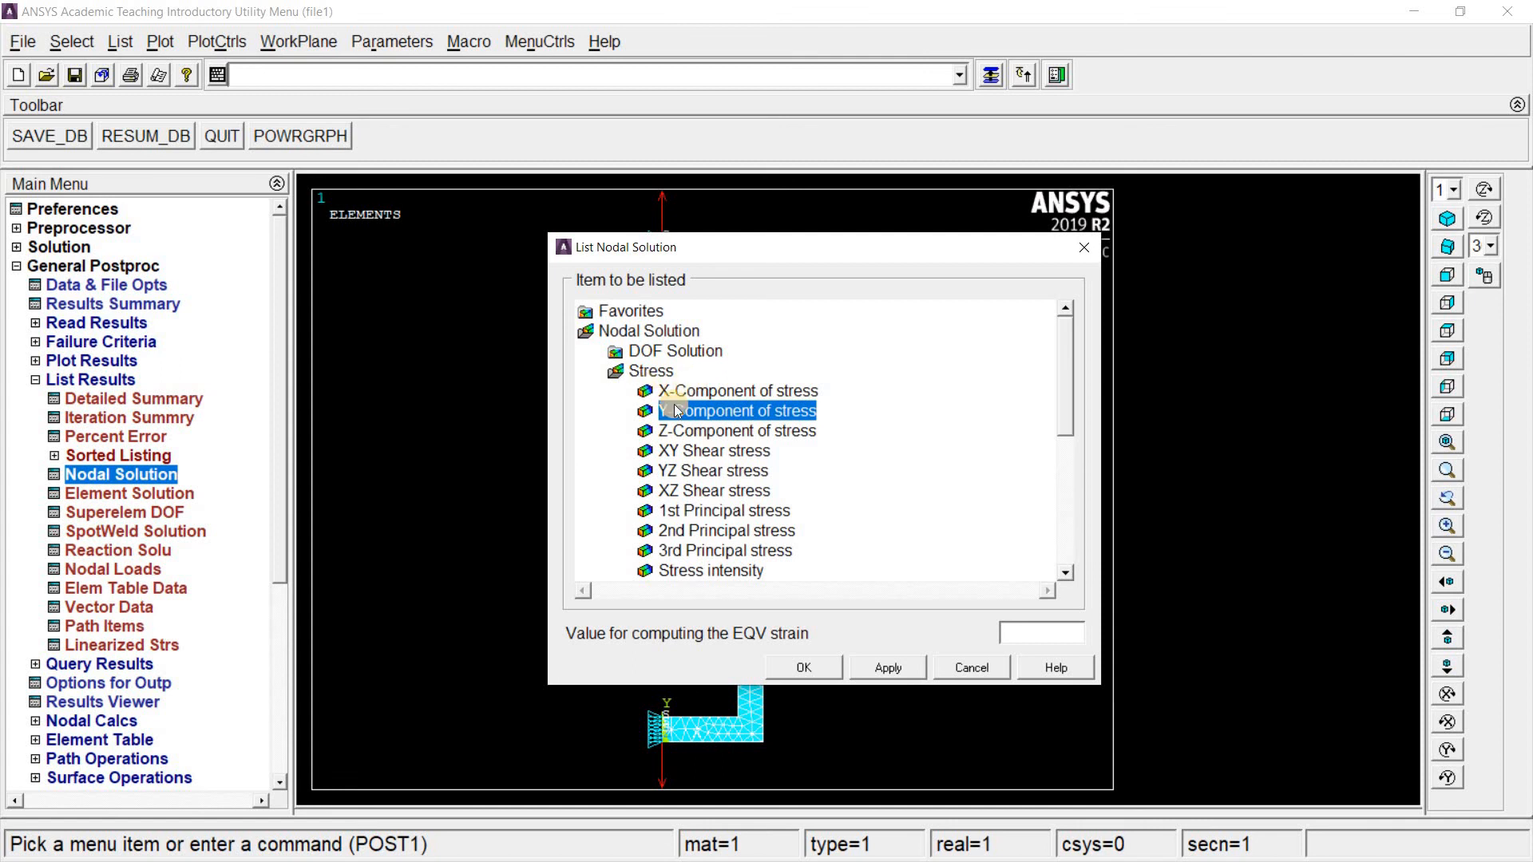
pyautogui.click(805, 669)
pyautogui.scroll(-2, 347, 324)
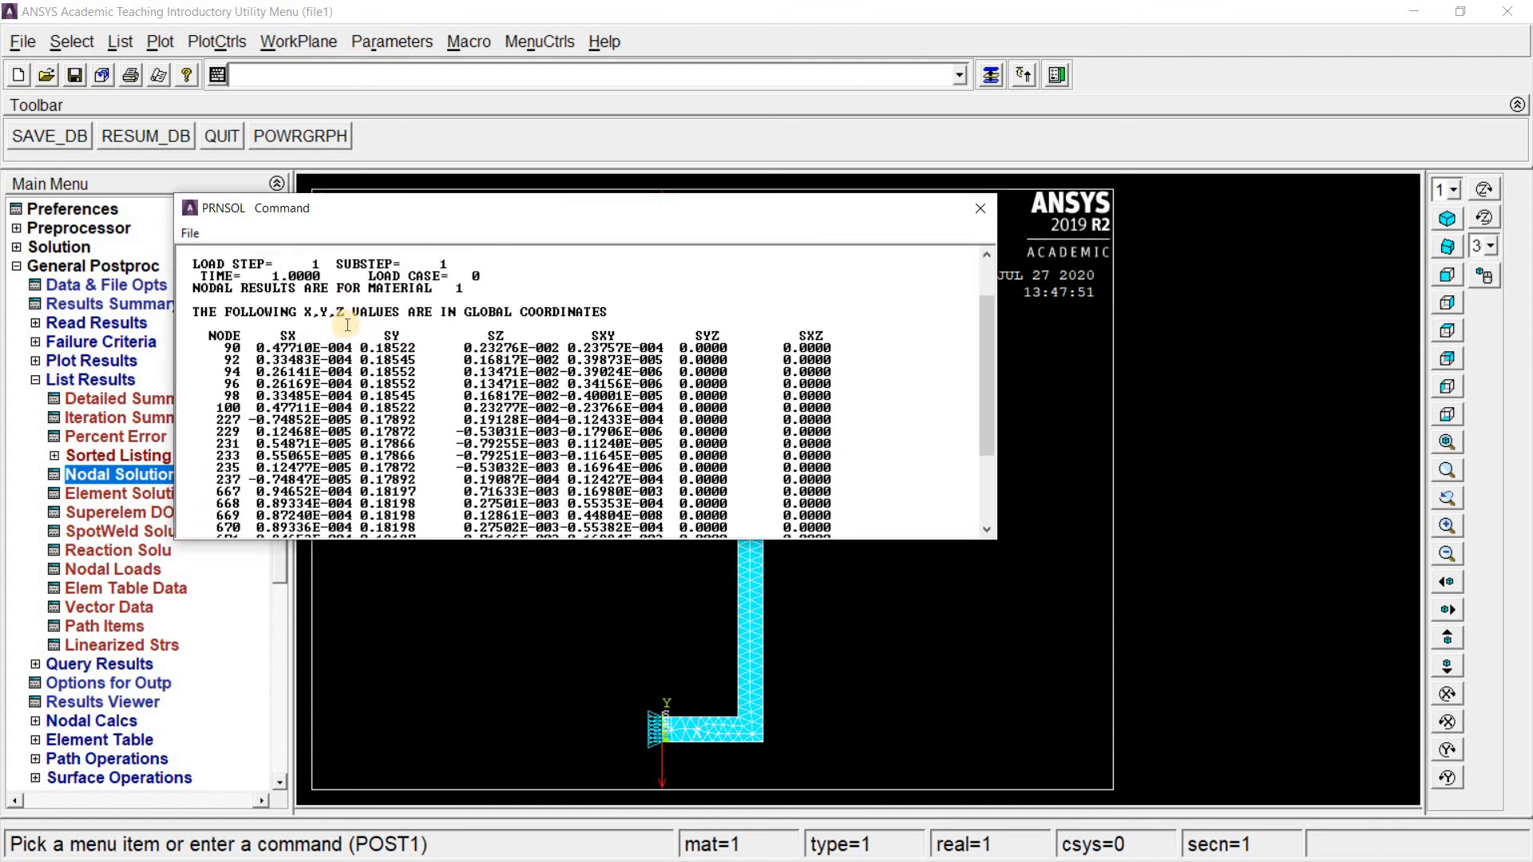
pyautogui.scroll(-2, 348, 325)
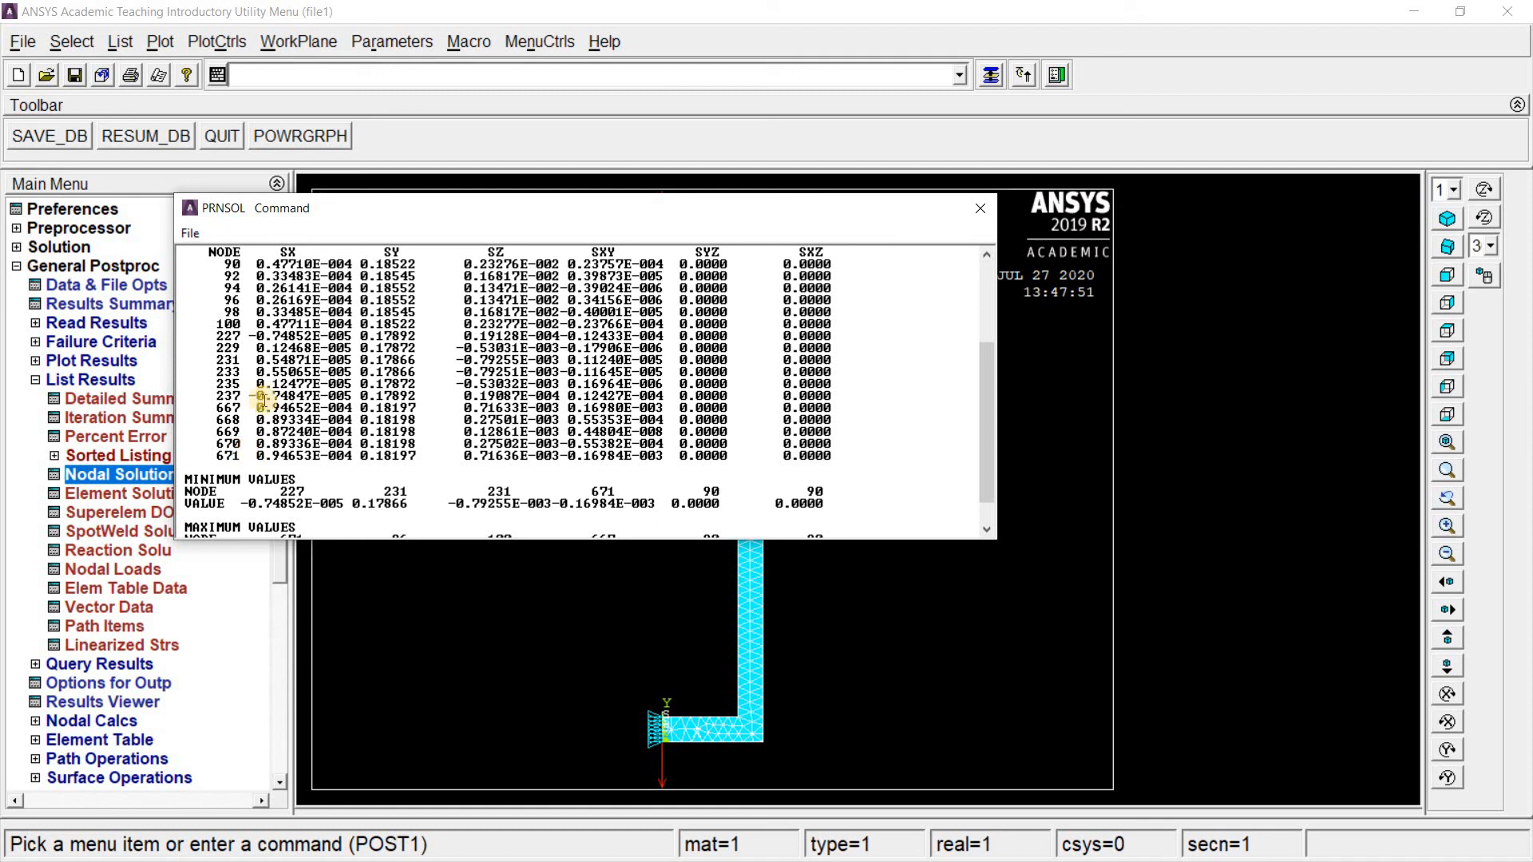
pyautogui.scroll(-1, 351, 467)
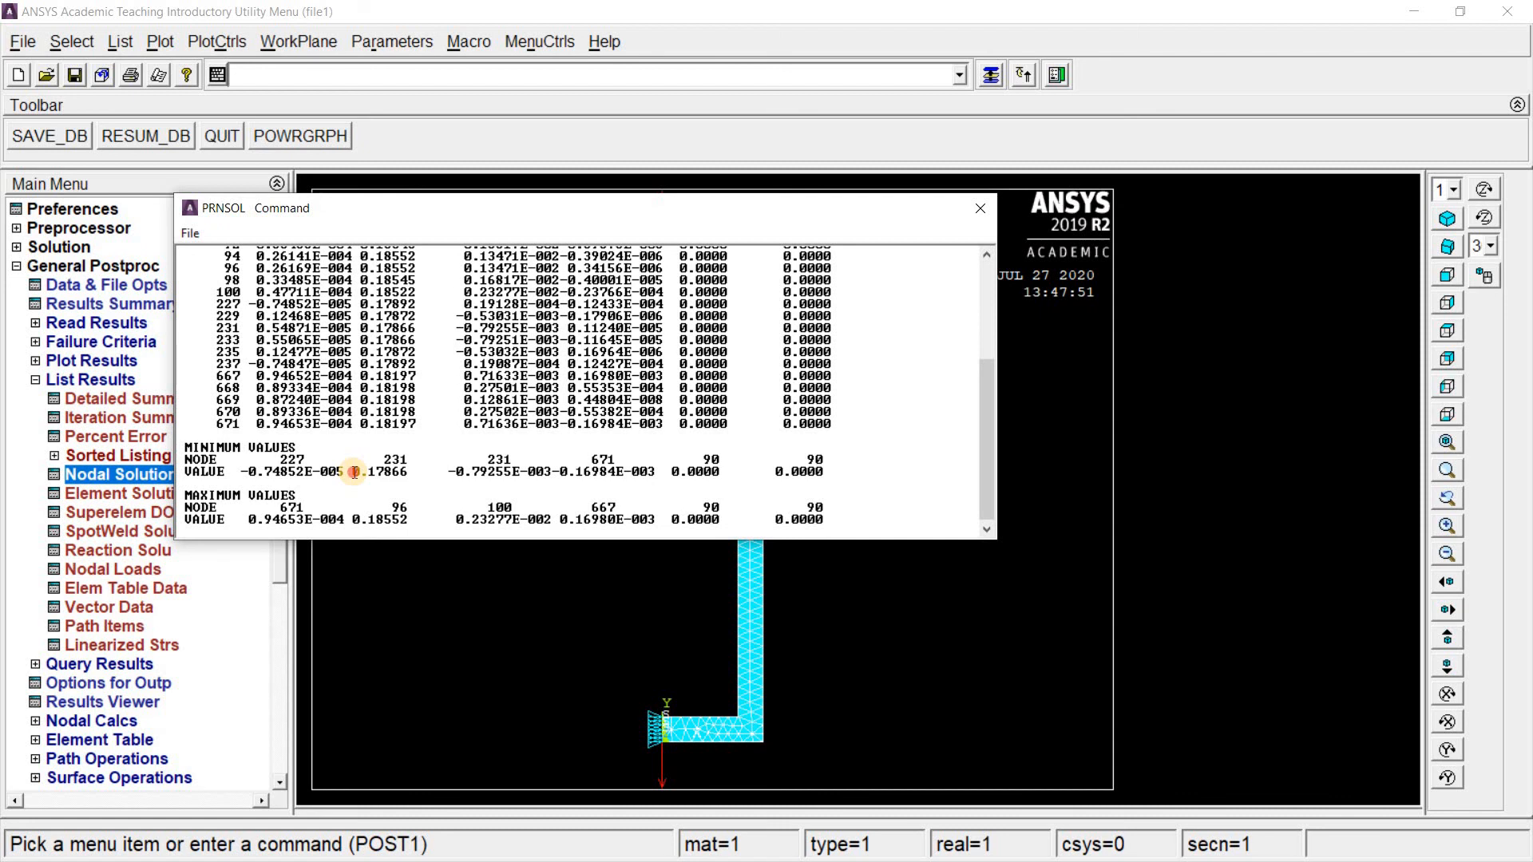
pyautogui.moveTo(353, 471); pyautogui.dragTo(409, 472)
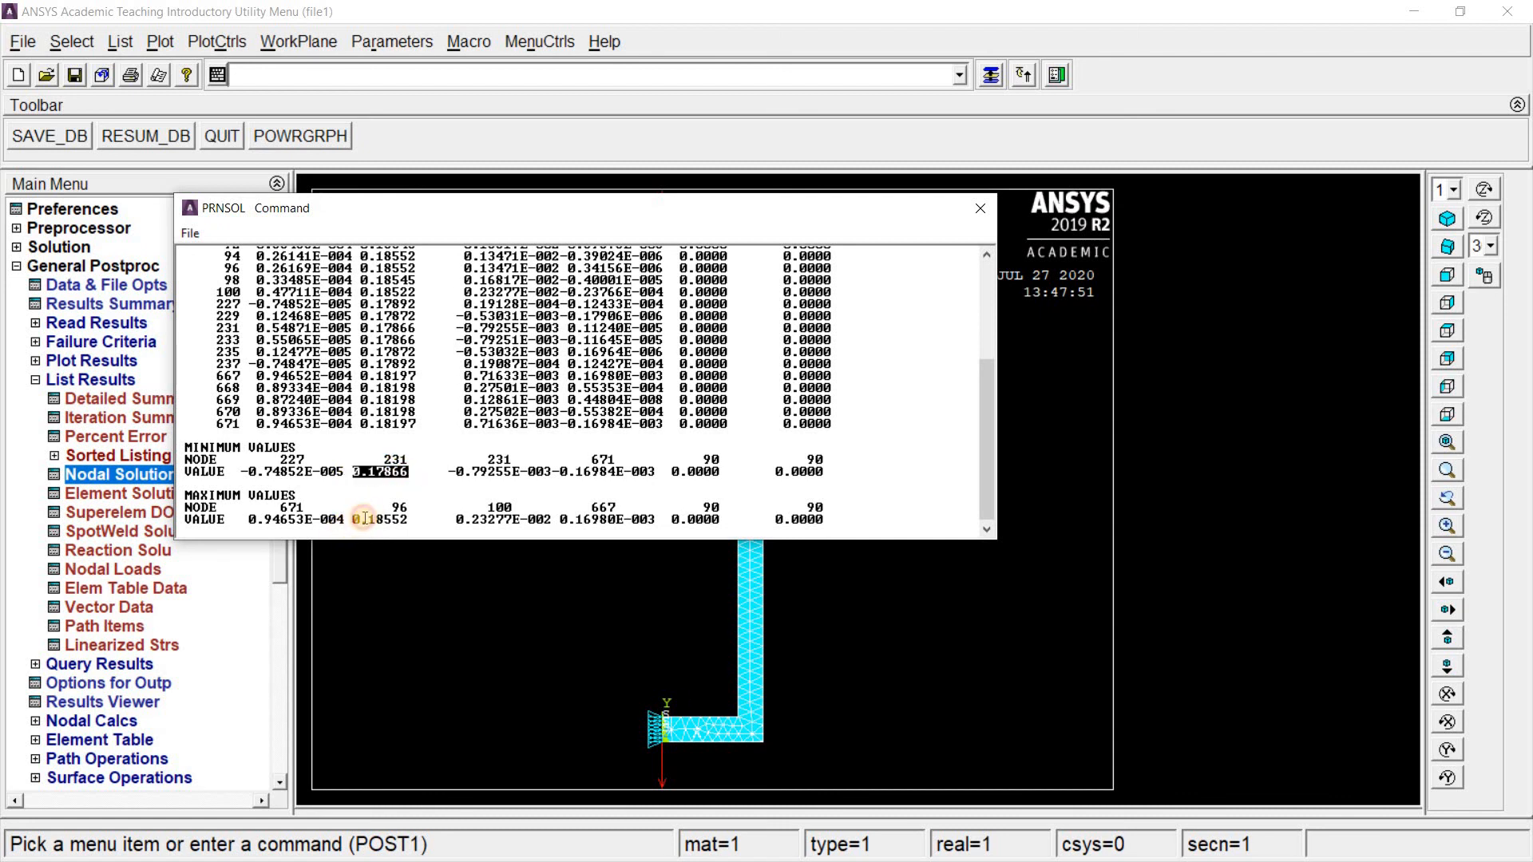
pyautogui.moveTo(353, 520); pyautogui.dragTo(406, 520)
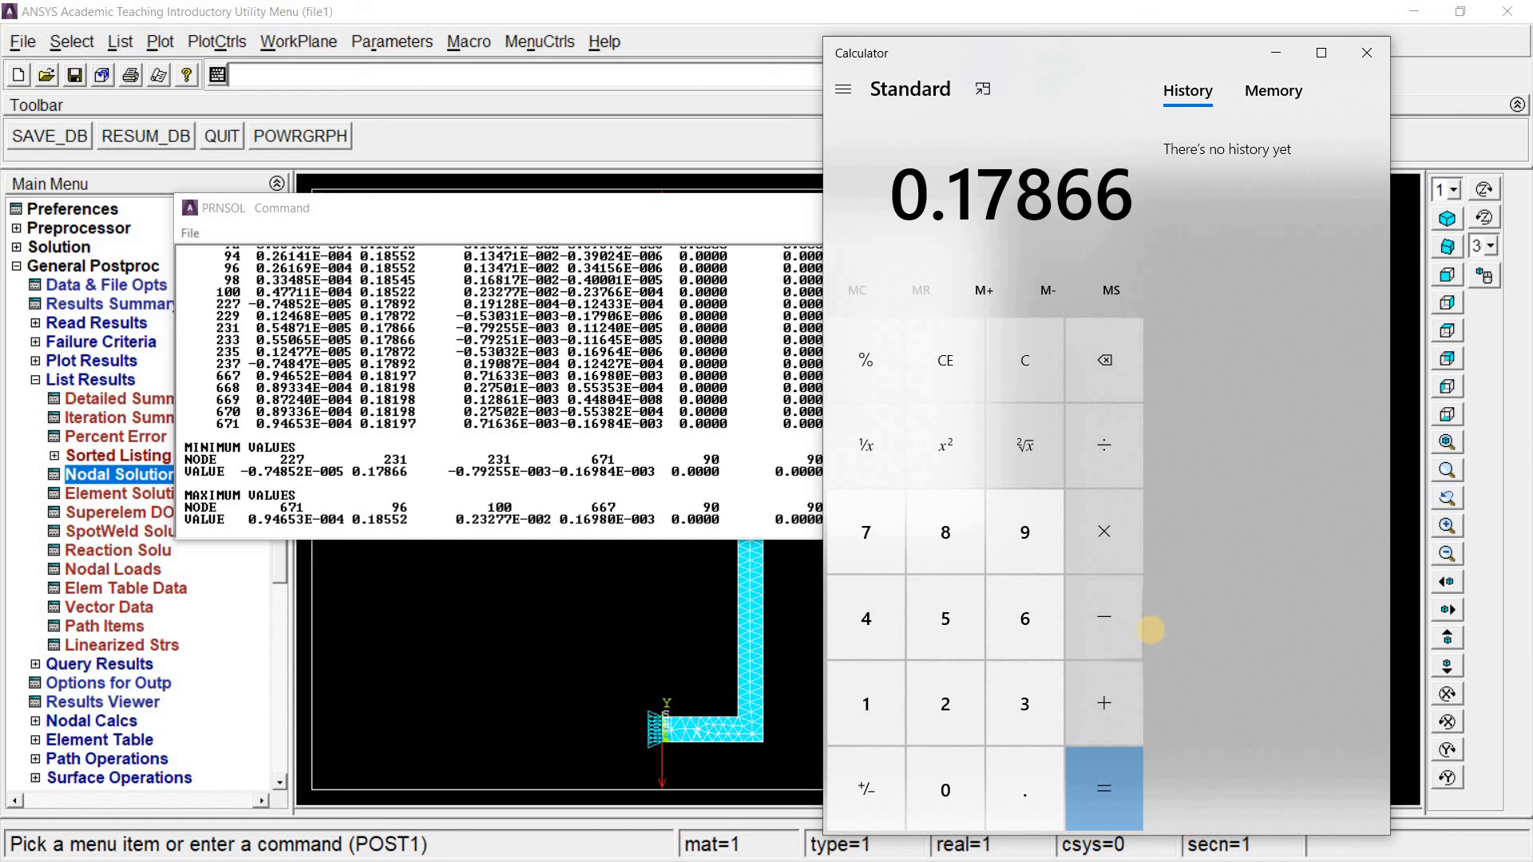
# - Average the minimum and maximum SY stresses in Calculator by adding 0.17866 and 0.18552 and dividing by 2, then return to ANSYS
pyautogui.write('+0.1')
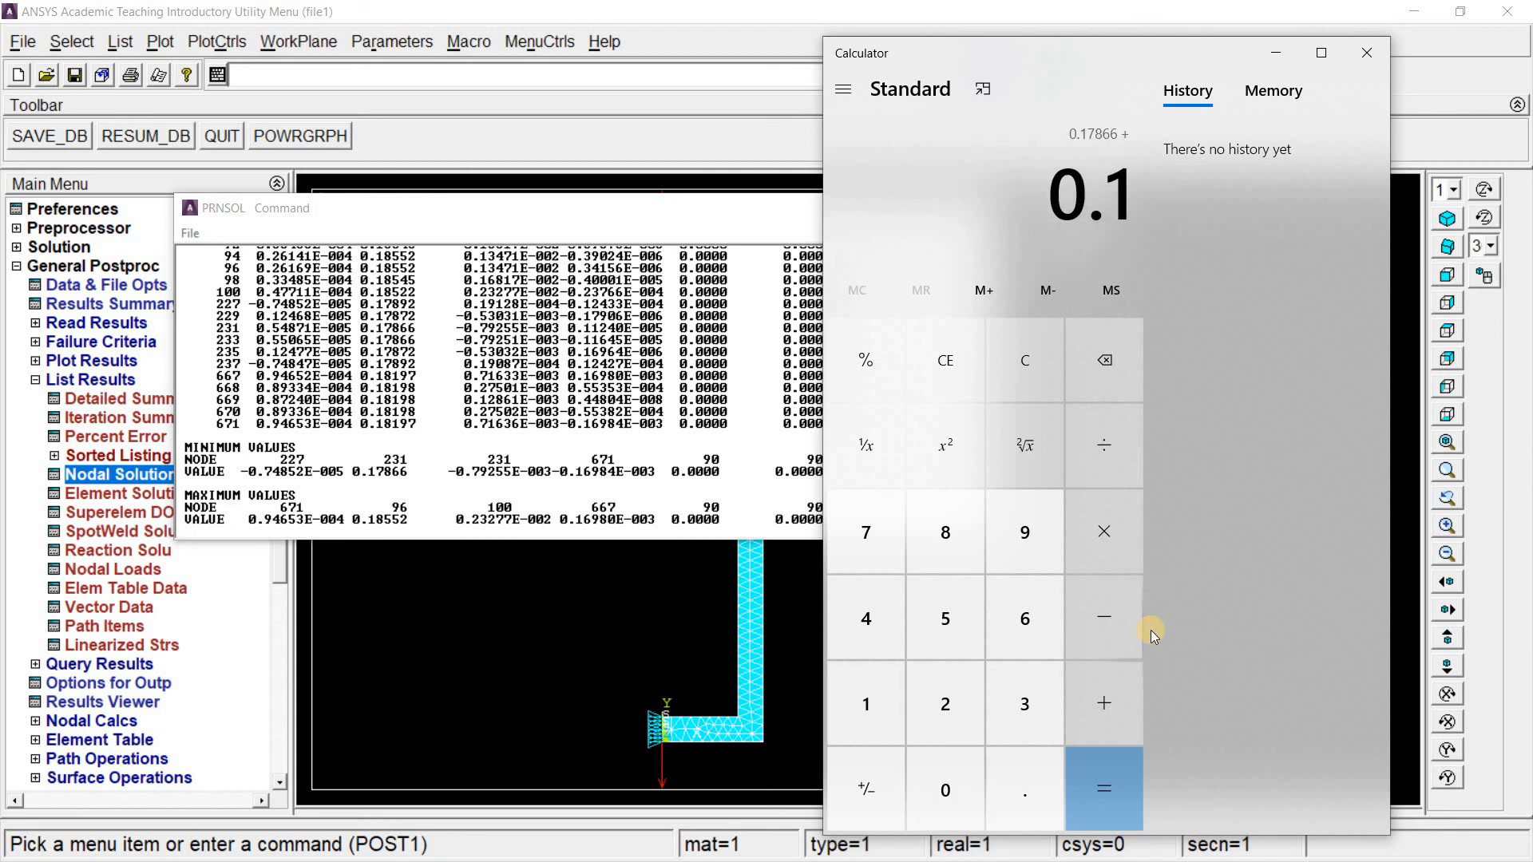
pyautogui.write('8552')
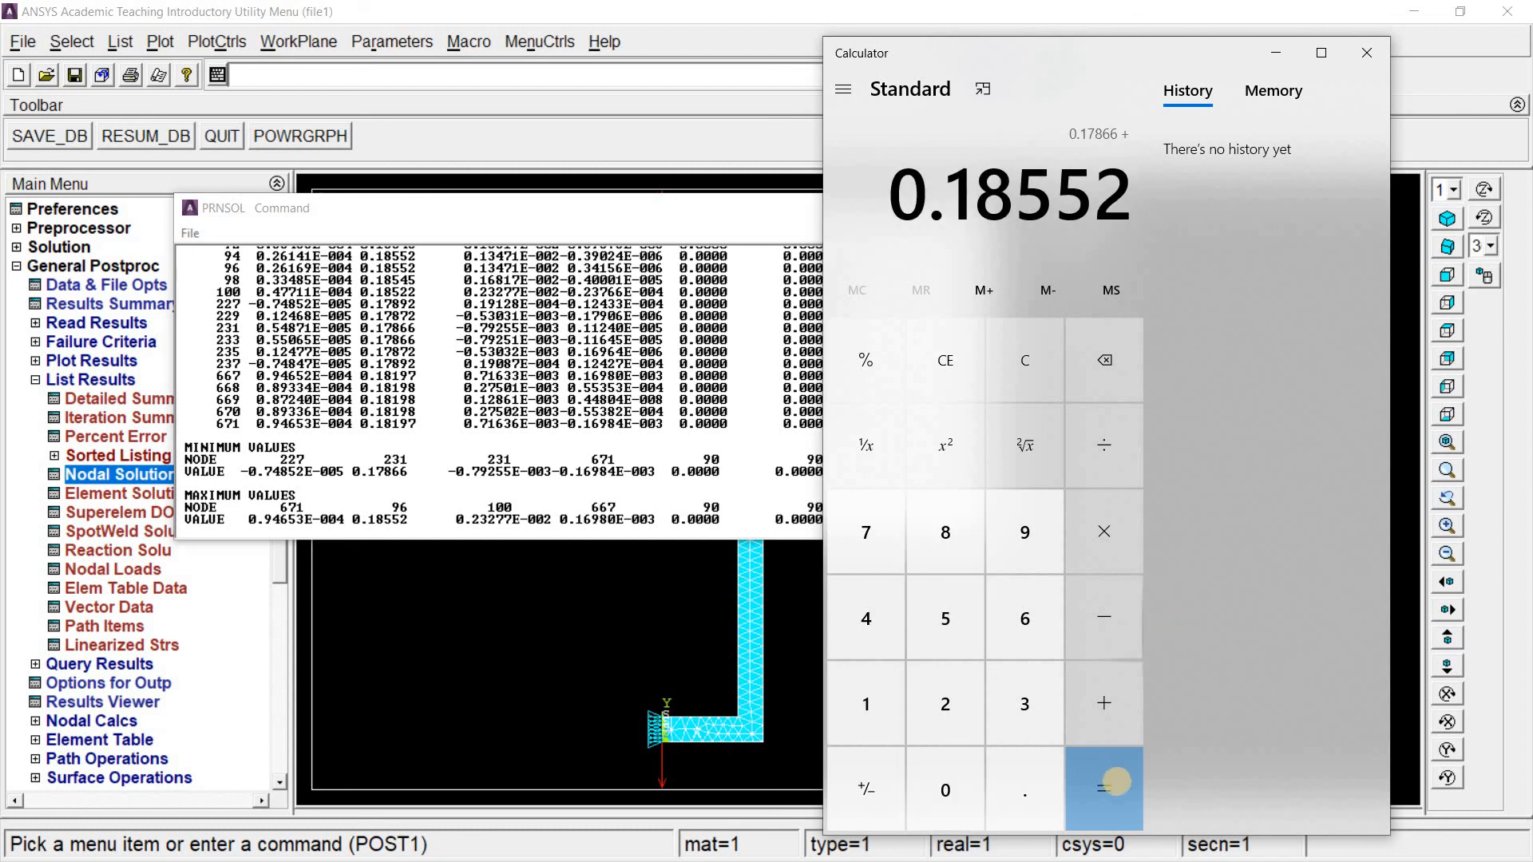
pyautogui.click(1116, 782)
pyautogui.click(1105, 445)
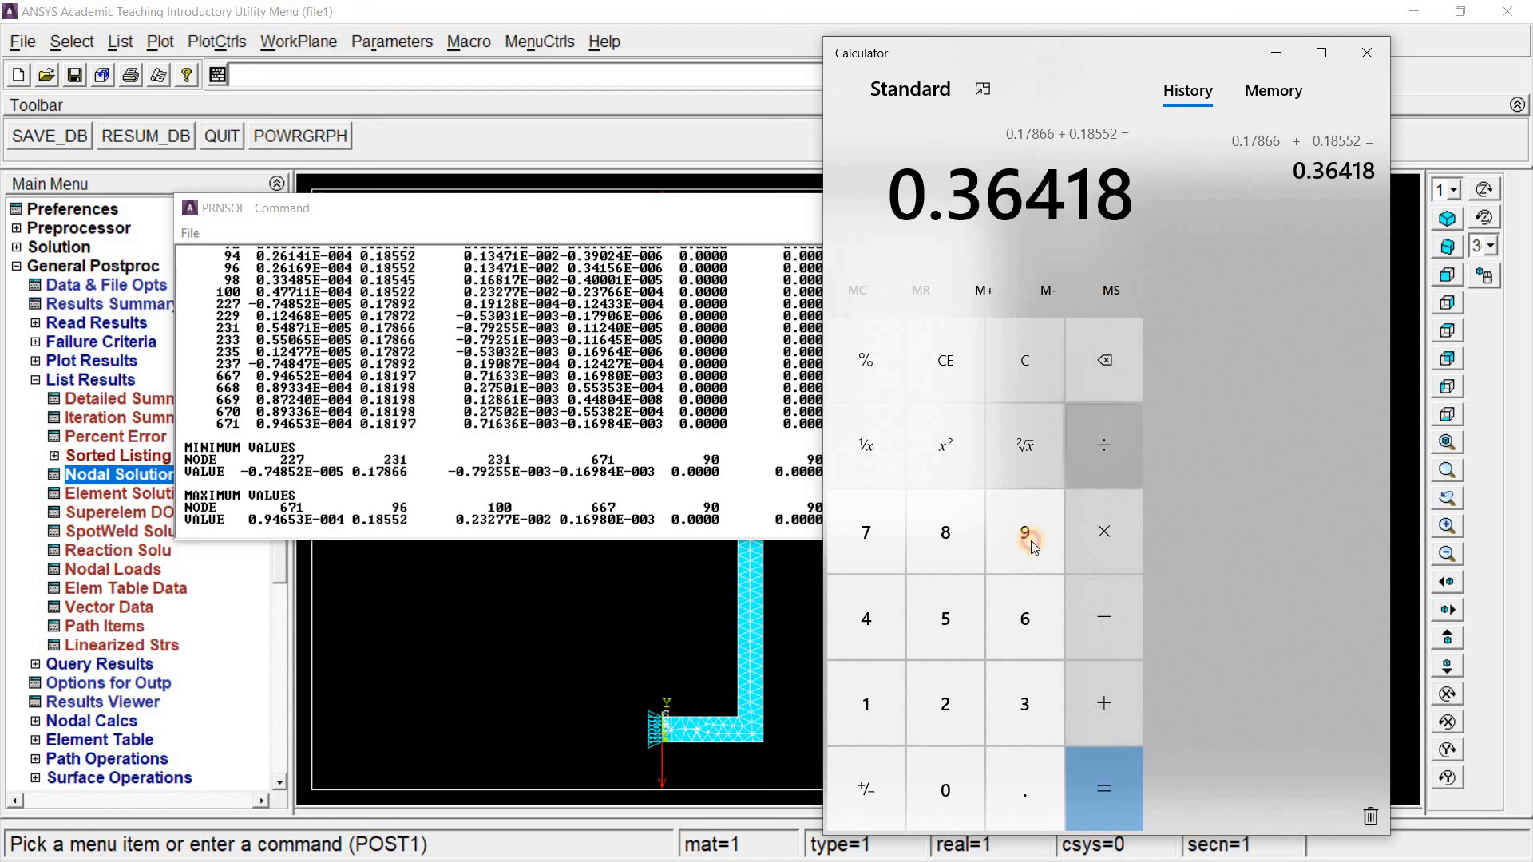
pyautogui.click(949, 677)
pyautogui.click(1109, 780)
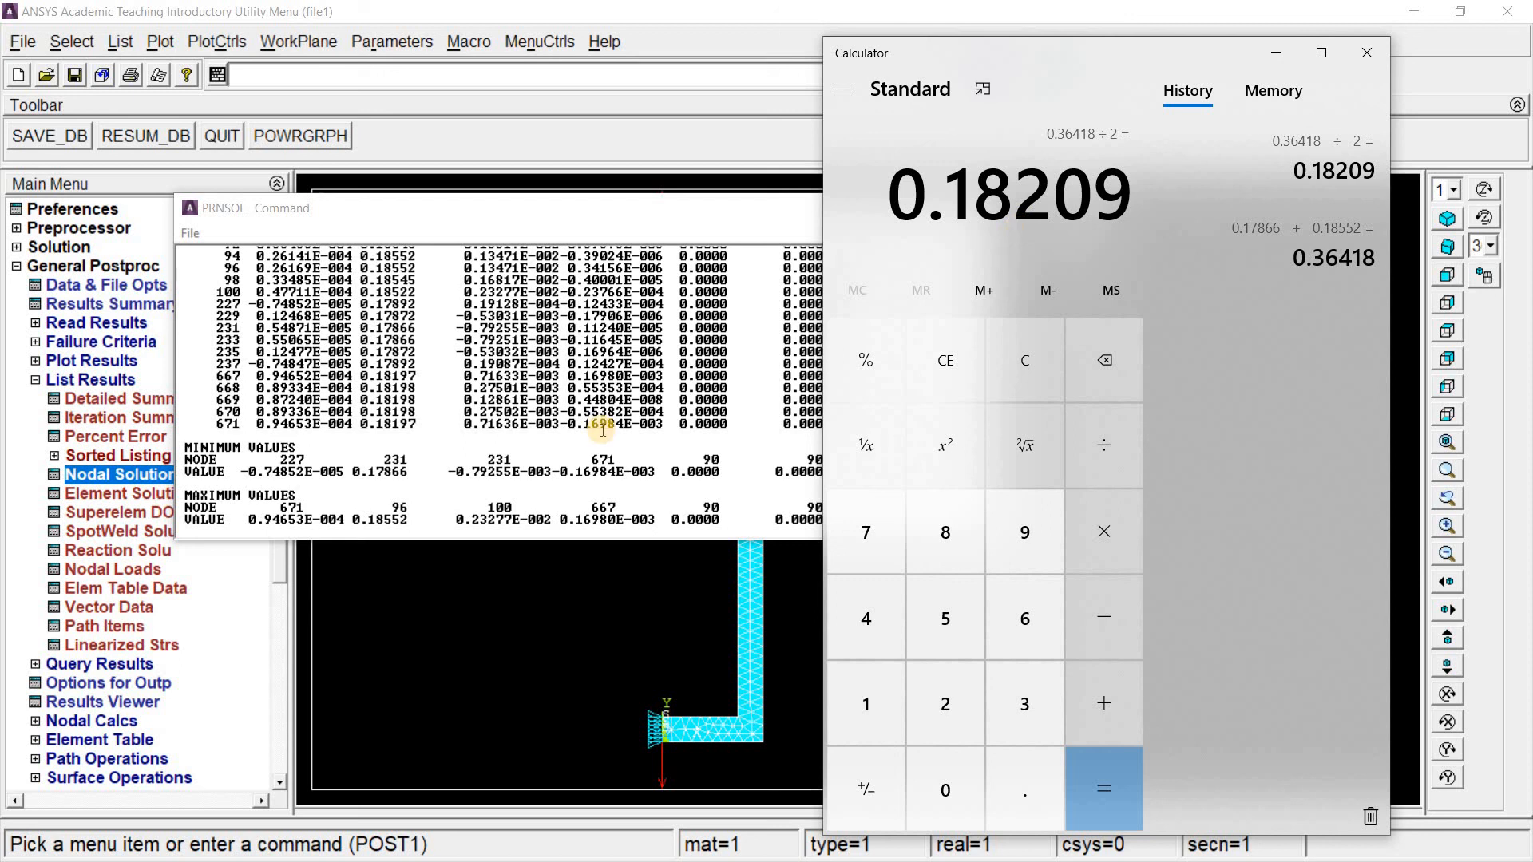
pyautogui.click(703, 597)
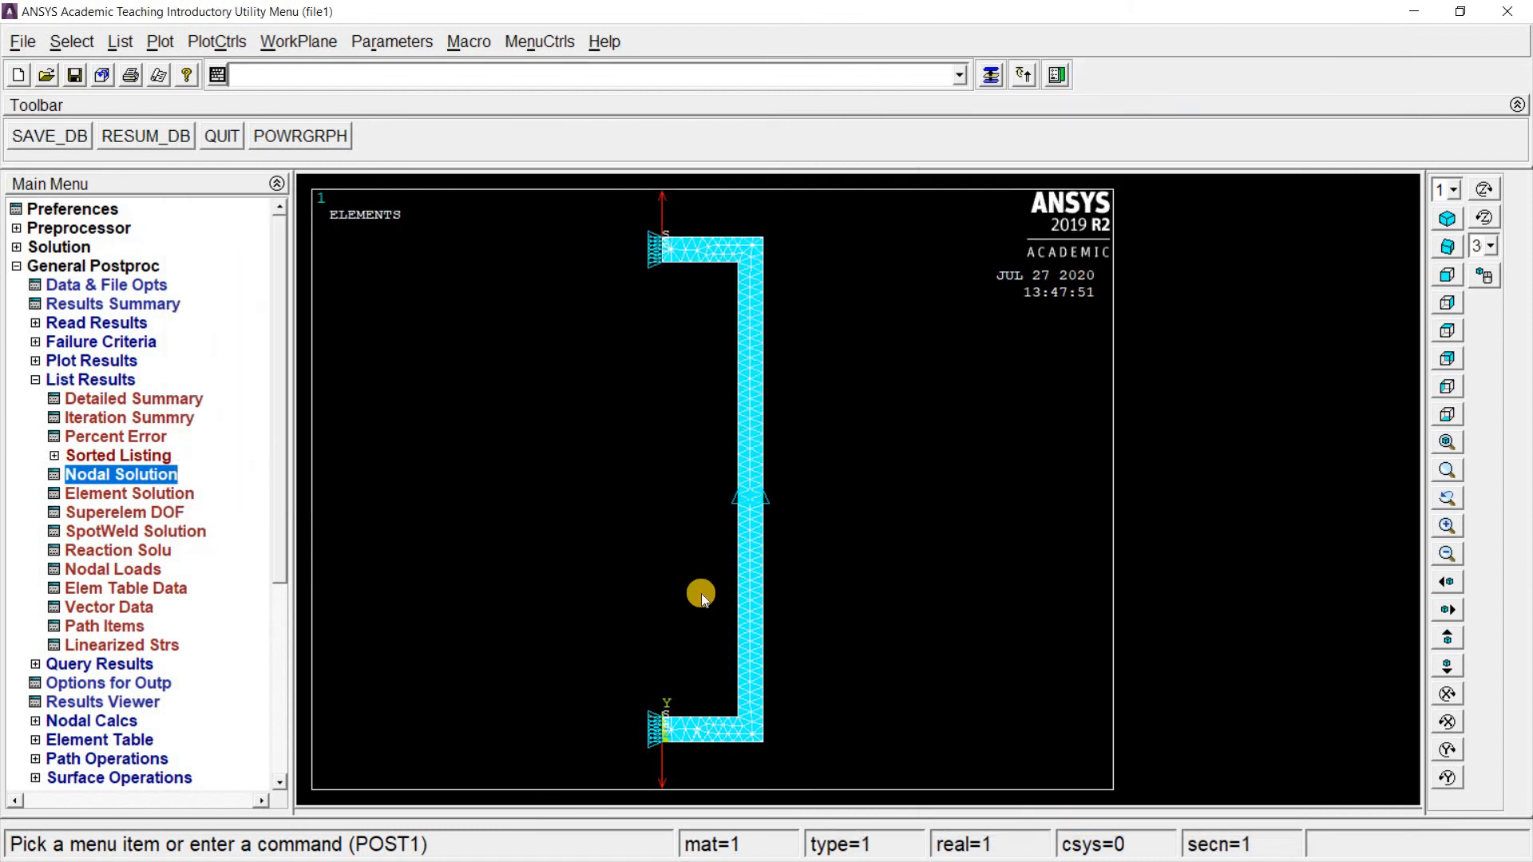